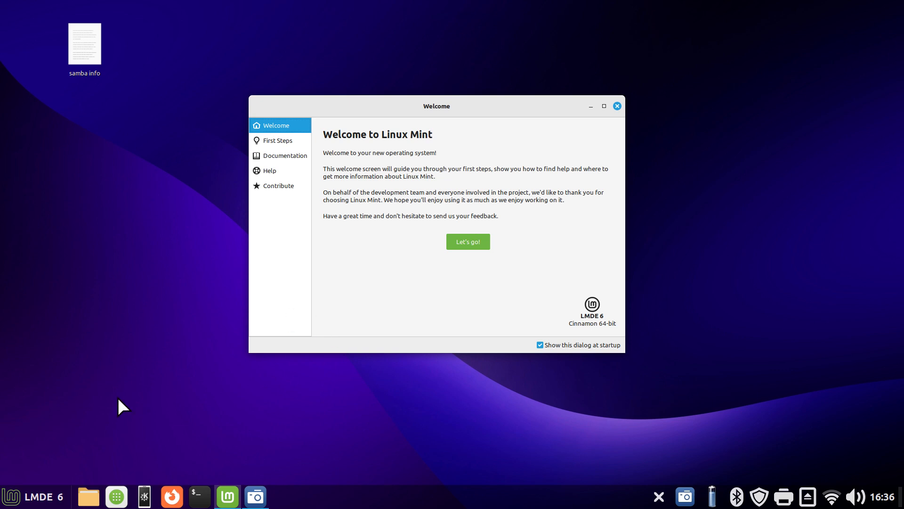
Open the home folder in the file manager and examine the NetTest folder's sharing options and contents
left_click(88, 497)
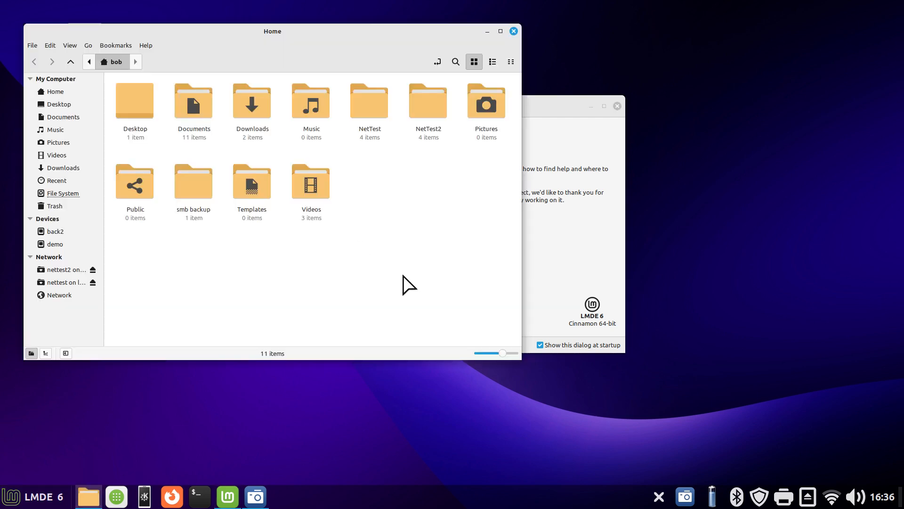
left_click_drag(372, 38, 485, 64)
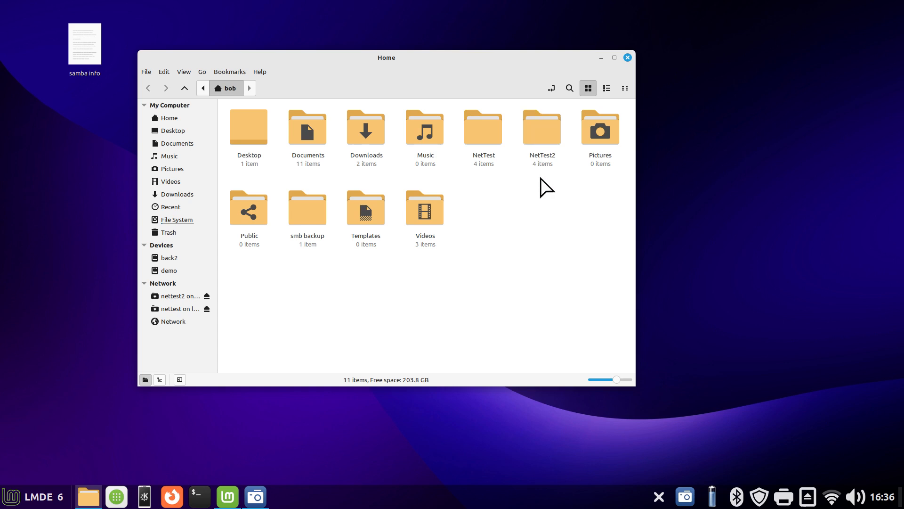
right_click(477, 122)
left_click(546, 356)
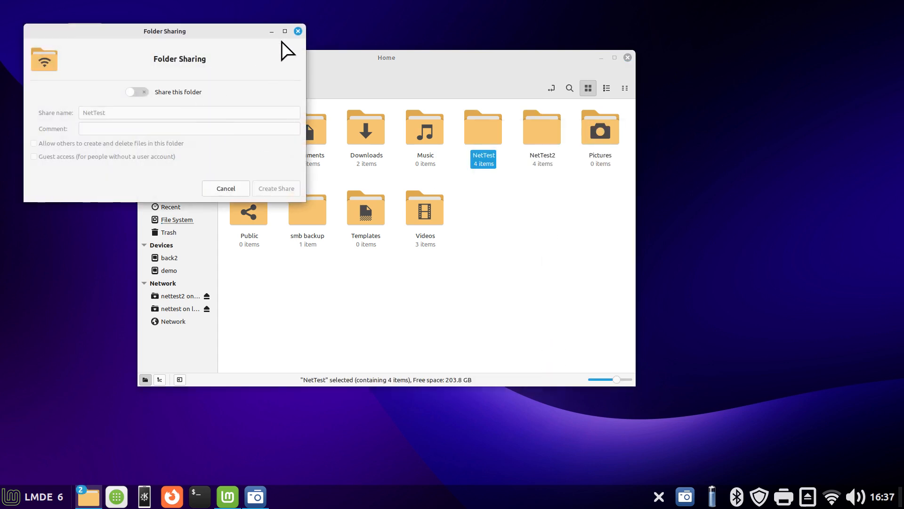
left_click(298, 32)
double_click(483, 134)
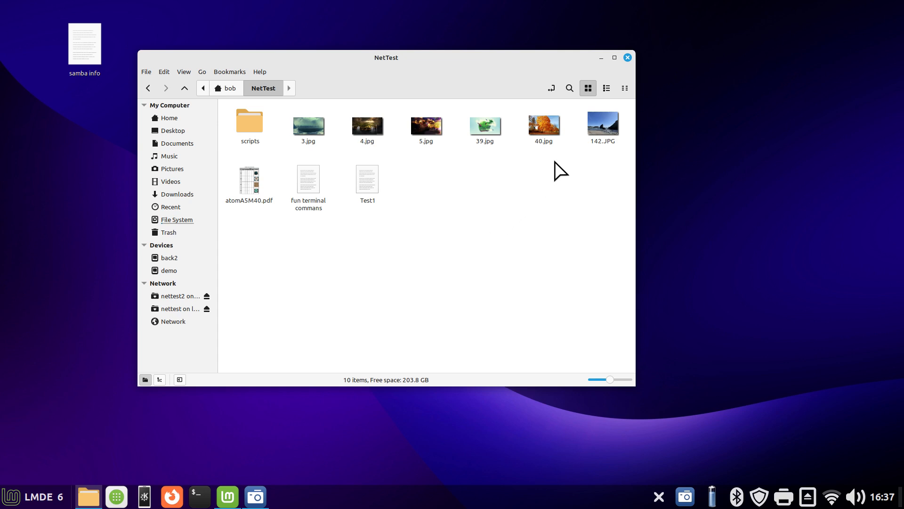
left_click(173, 122)
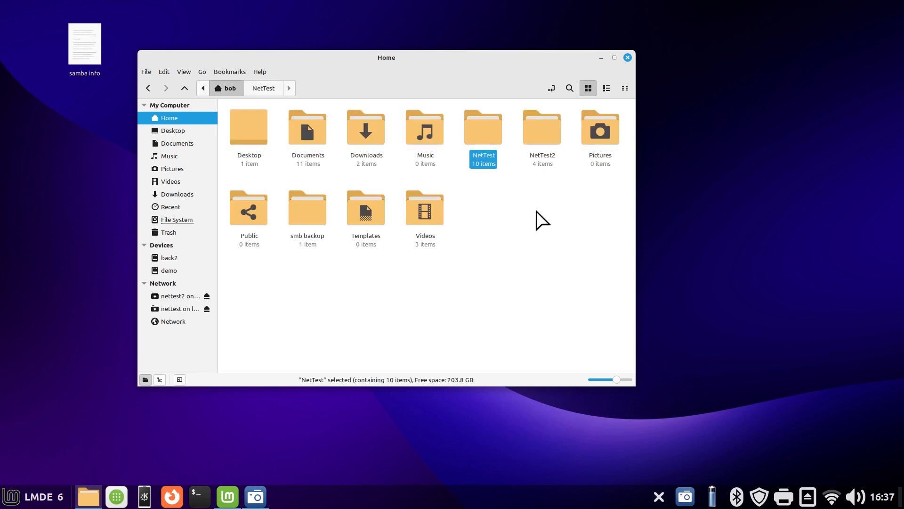
Try out sharing the NetTest folder and letting others create and delete files, closing the dialog without creating a share
right_click(485, 132)
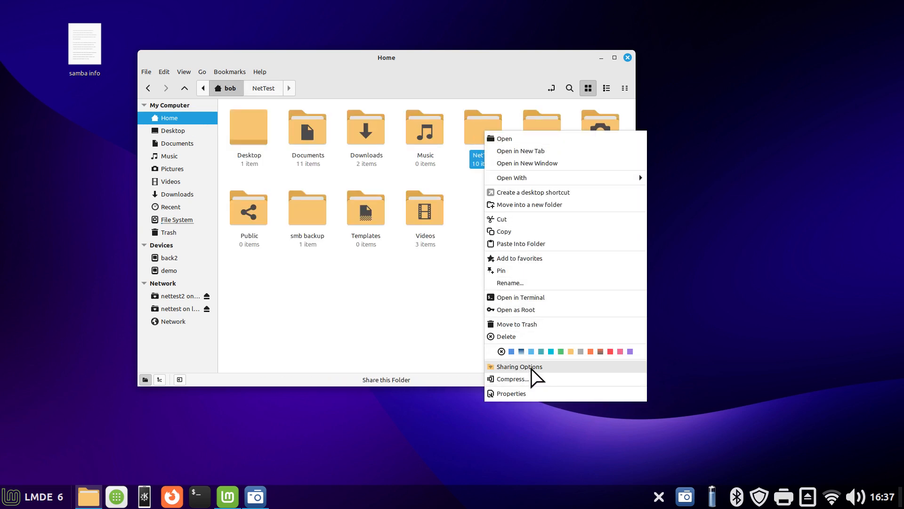
left_click(534, 368)
left_click(142, 91)
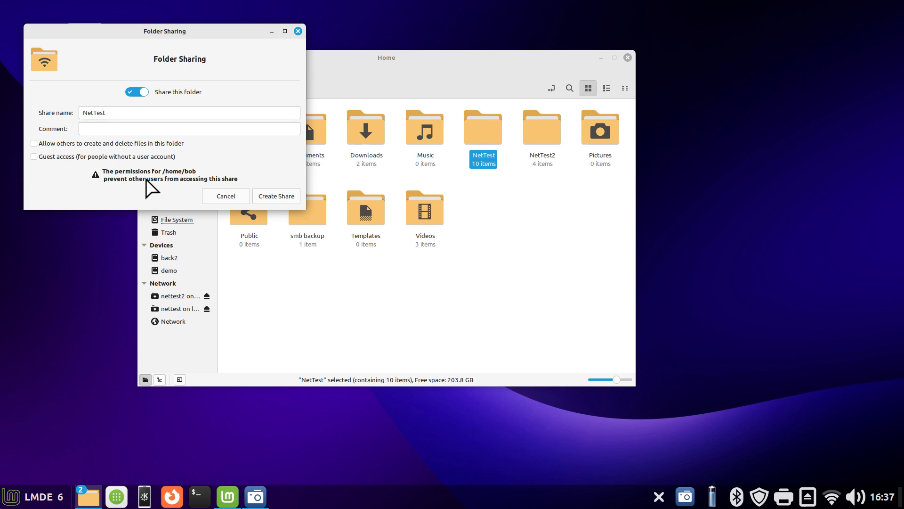
left_click(36, 143)
left_click(35, 143)
left_click(134, 92)
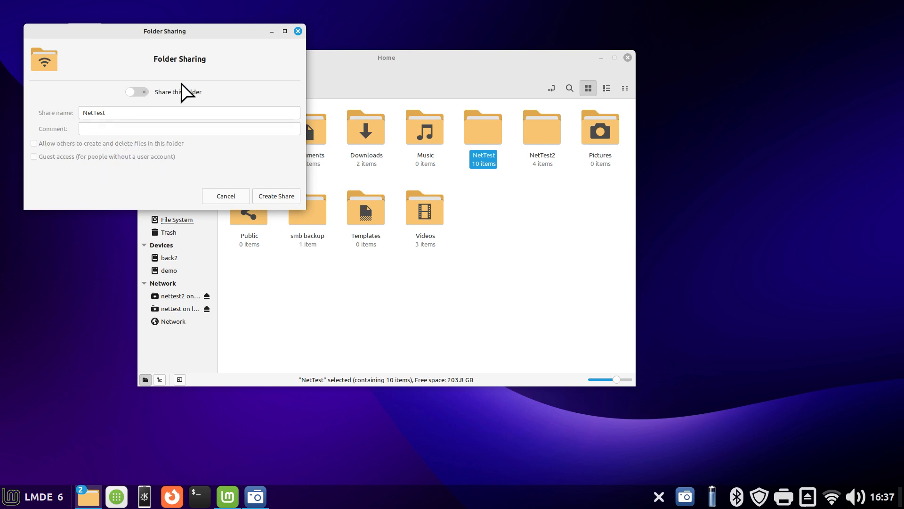
left_click(298, 31)
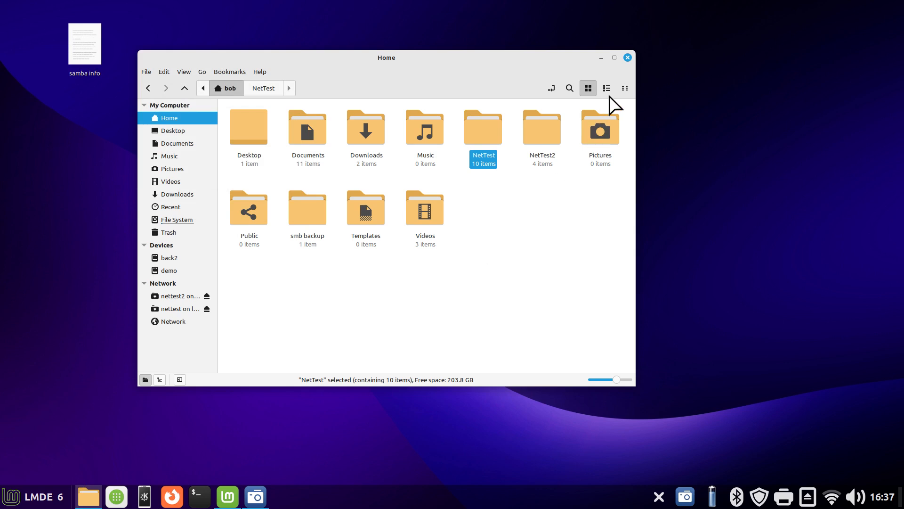
Close the file manager and the Linux Mint Welcome window
left_click(628, 57)
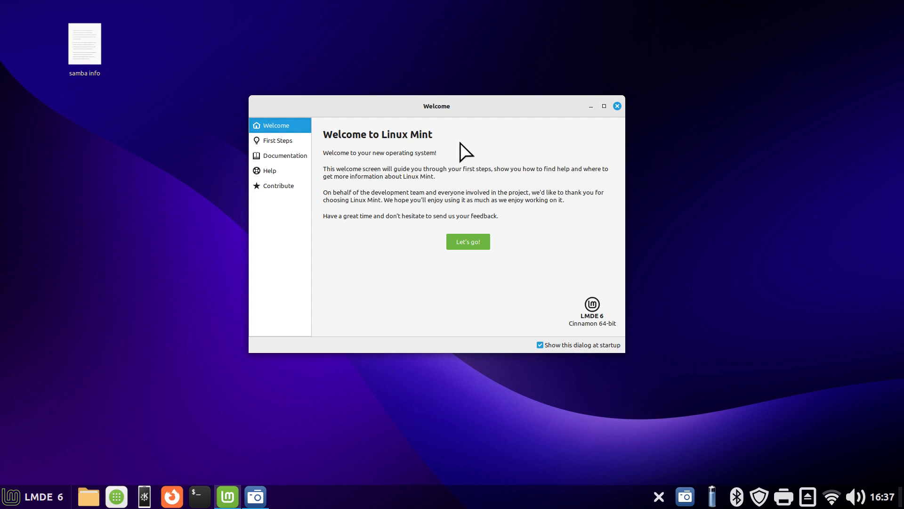
left_click_drag(473, 105, 370, 138)
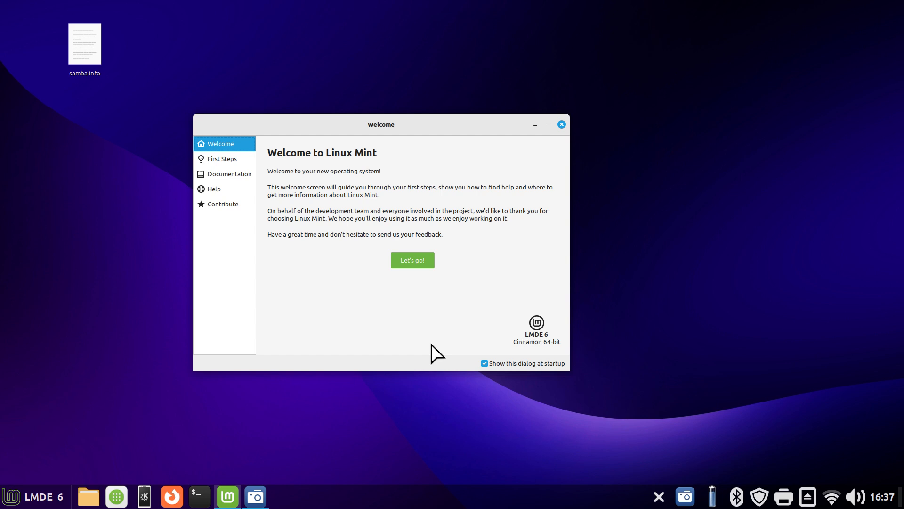
left_click(562, 124)
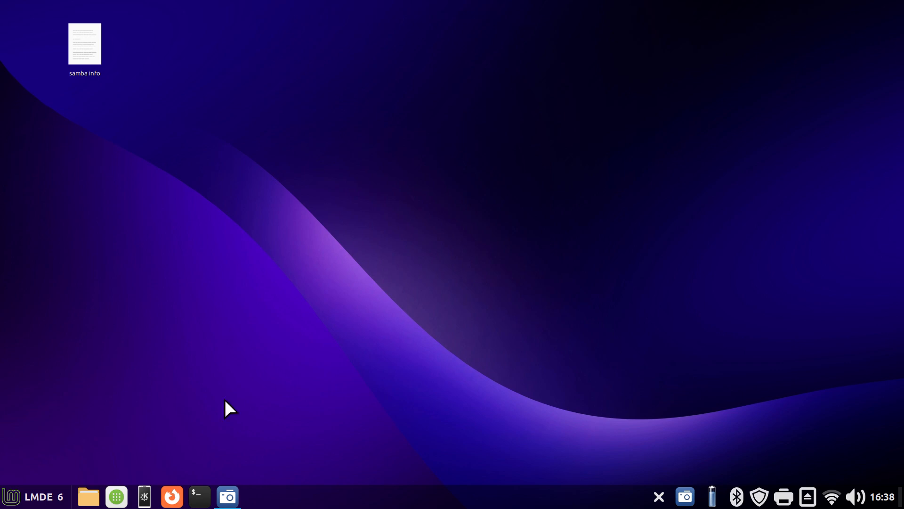
Search the installed applications for "war" to locate Warpinator without launching it
left_click(141, 496)
left_click(35, 497)
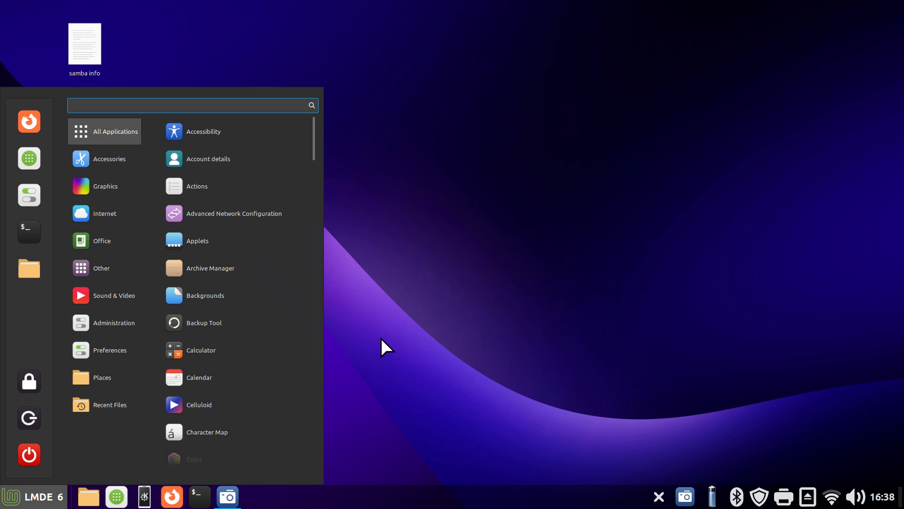
type("war")
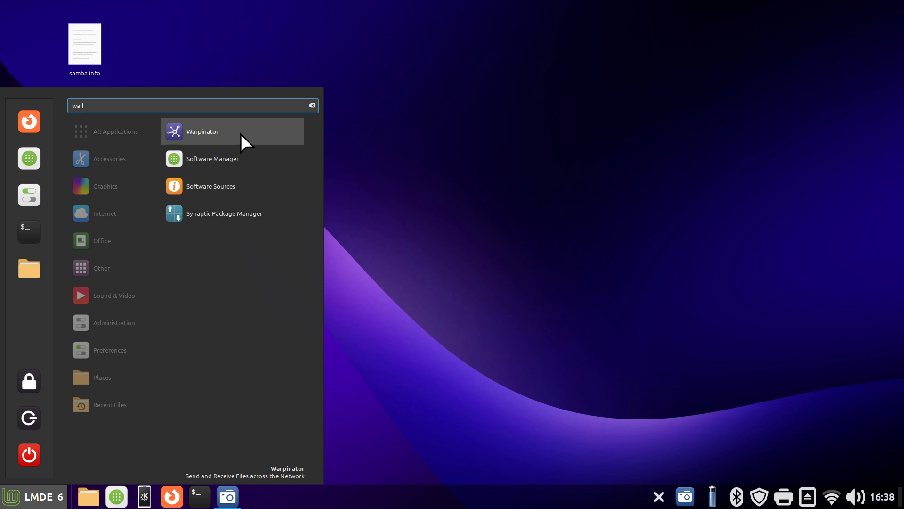
left_click(421, 164)
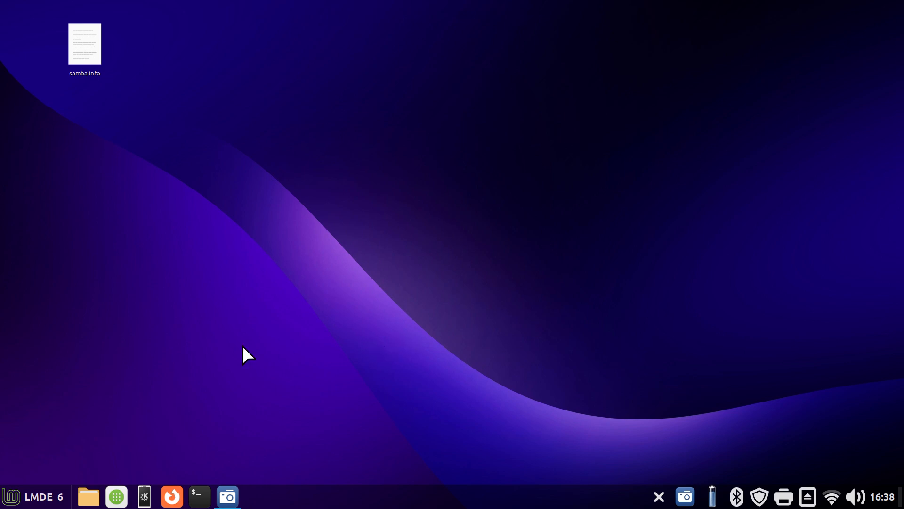
Search the Software Manager for "samba", view the Samba package details and return to the search results
left_click(118, 494)
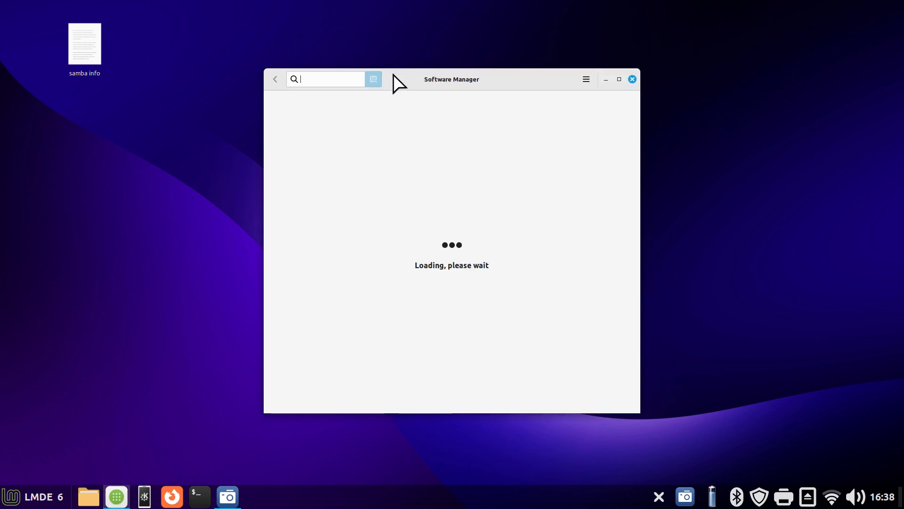
left_click_drag(397, 75, 525, 58)
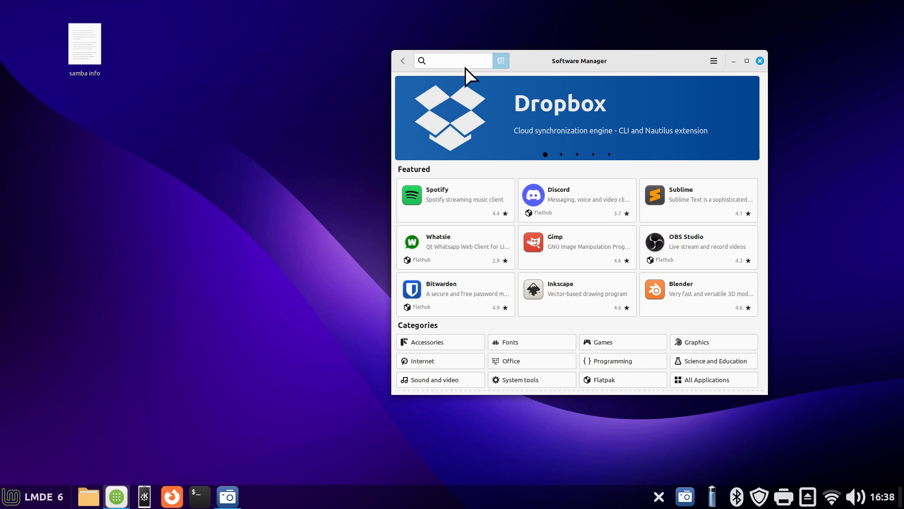
type("sam,b")
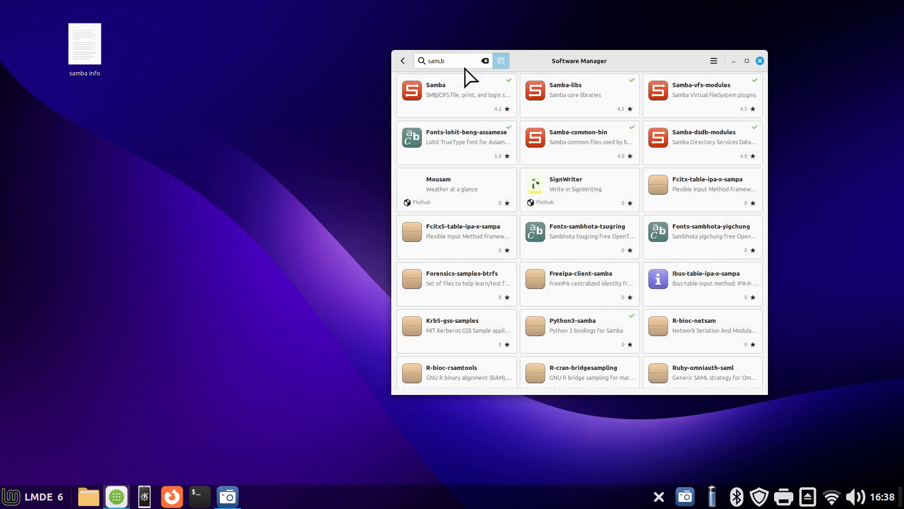
key("XF86AudioLowerVolume")
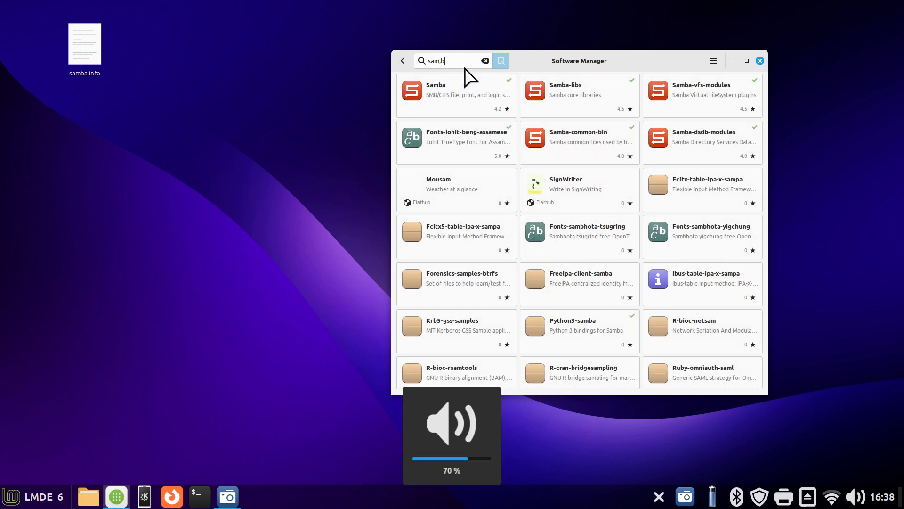
key("BackSpace")
key("BackSpace")
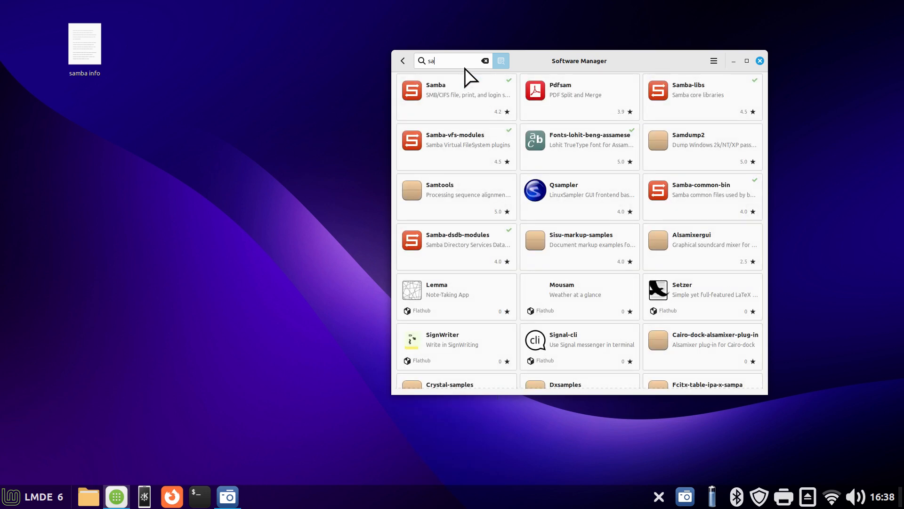
type("mba")
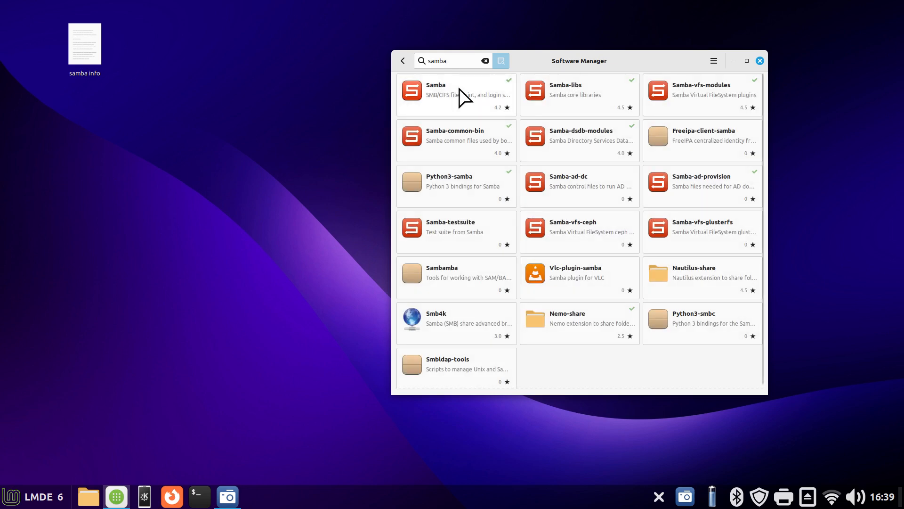
left_click(459, 90)
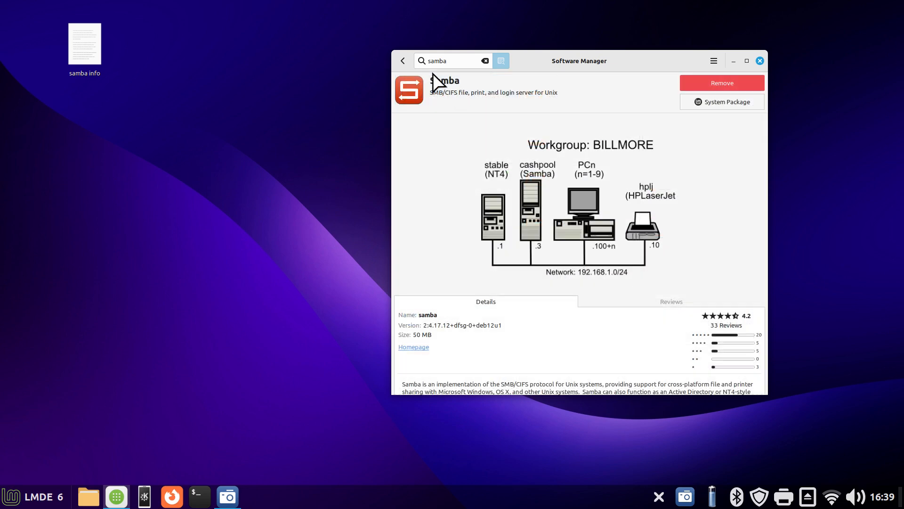
left_click(402, 60)
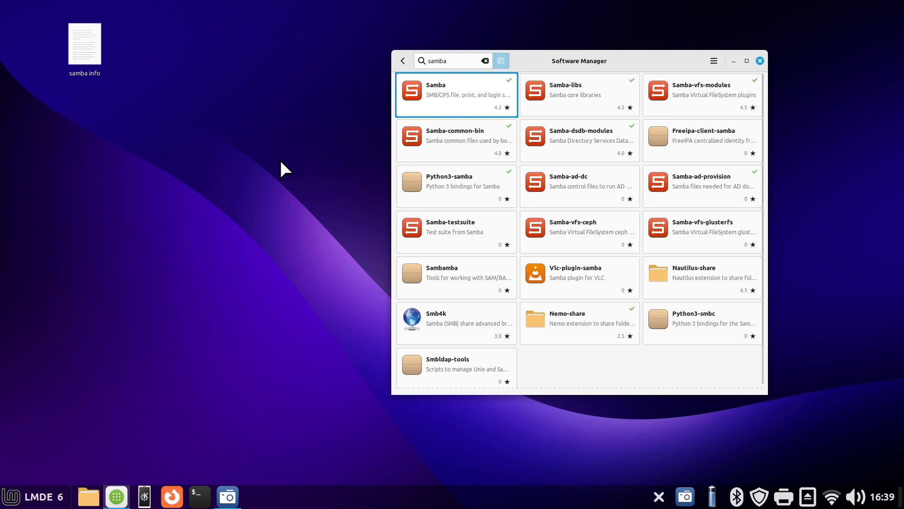
Open the sharing options of the Documents folder and place the dialog and the Software Manager side by side
left_click(89, 497)
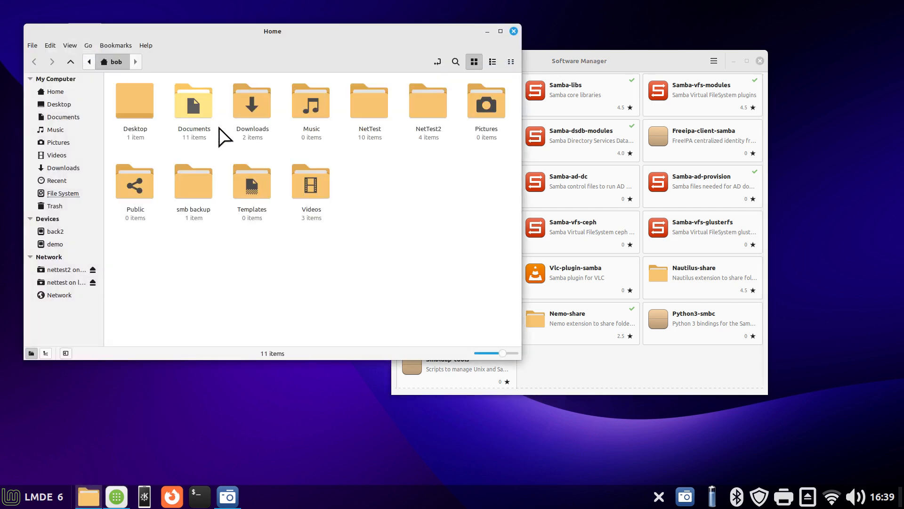
right_click(193, 103)
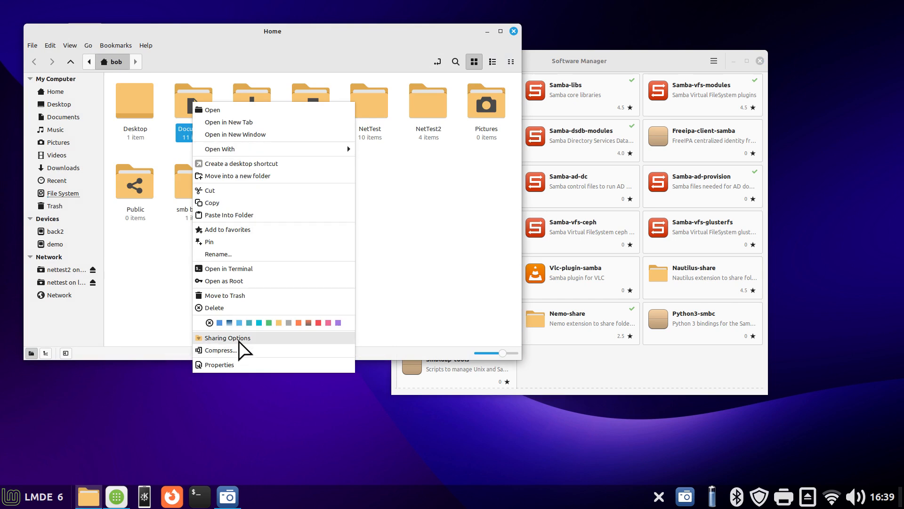
left_click(239, 339)
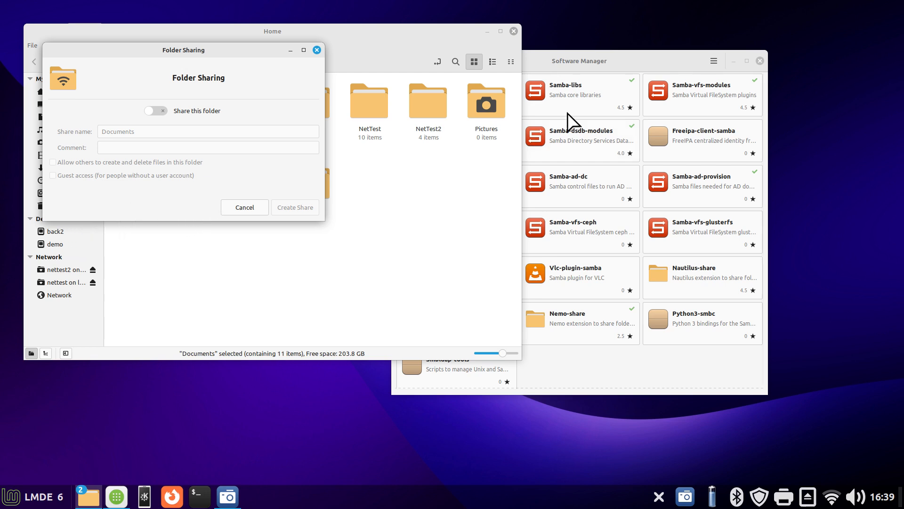
left_click(585, 65)
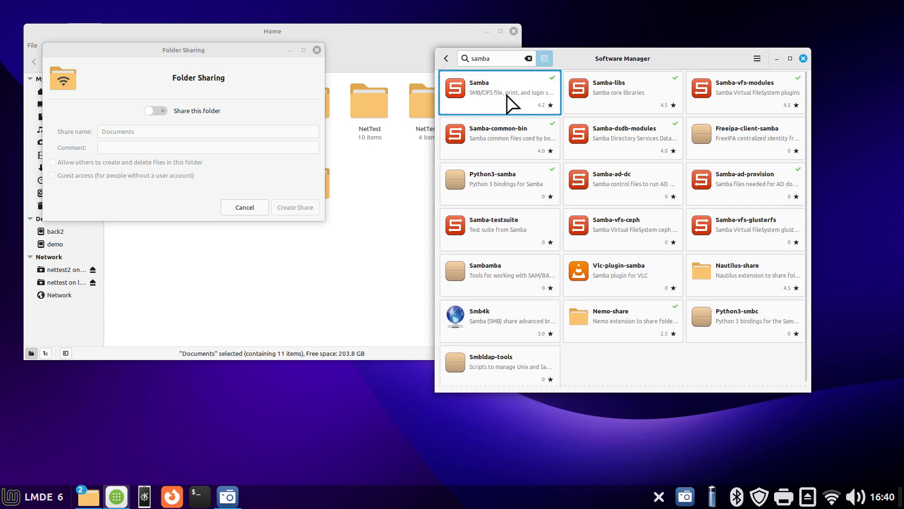
left_click_drag(210, 52, 254, 103)
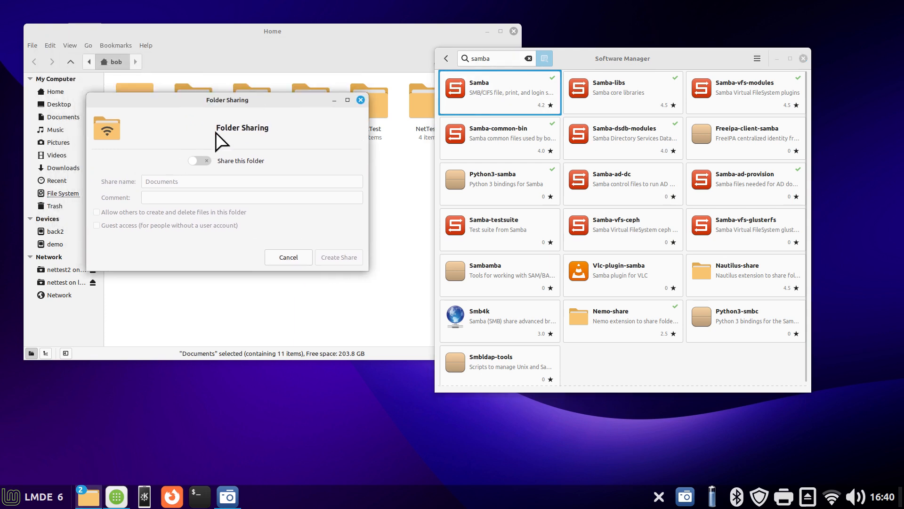
Try the share, create-and-delete and guest access options for the Documents folder, resetting them and cancelling the dialog
left_click(199, 163)
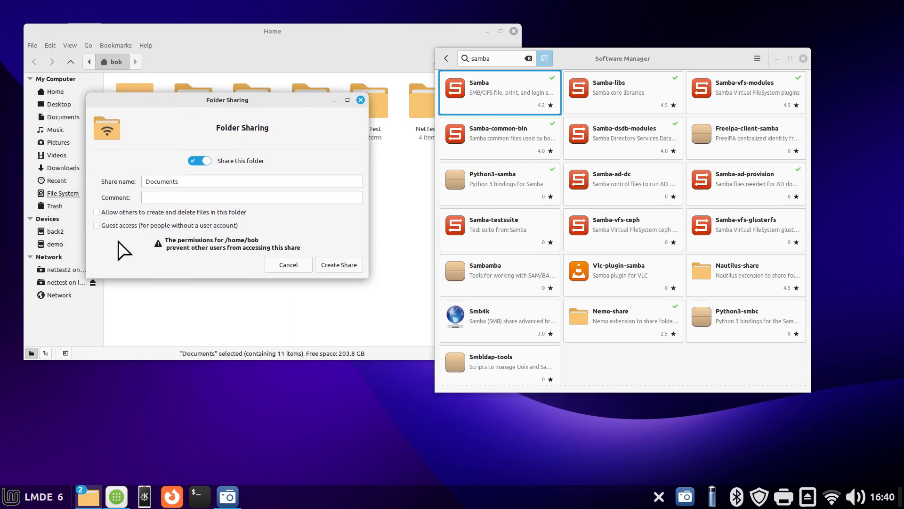
left_click(97, 212)
left_click(97, 225)
left_click(96, 212)
left_click(97, 225)
left_click(200, 161)
left_click(288, 265)
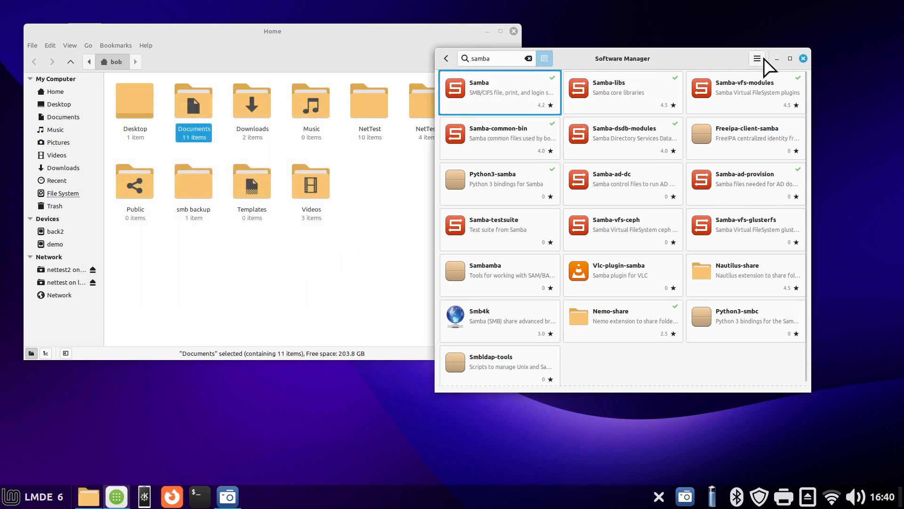
Close the Software Manager, check NetTest's sharing options and file list, and return to the home folder
left_click(803, 58)
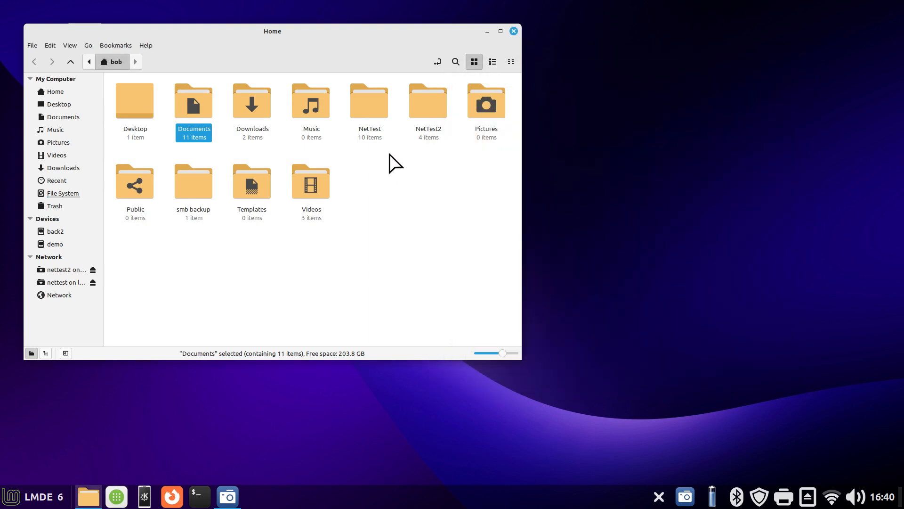
left_click(369, 109)
right_click(369, 109)
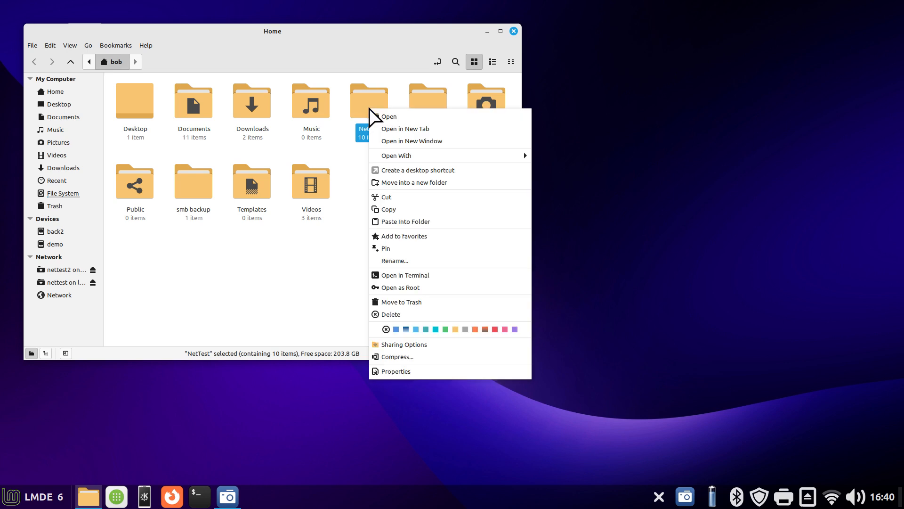
left_click(409, 344)
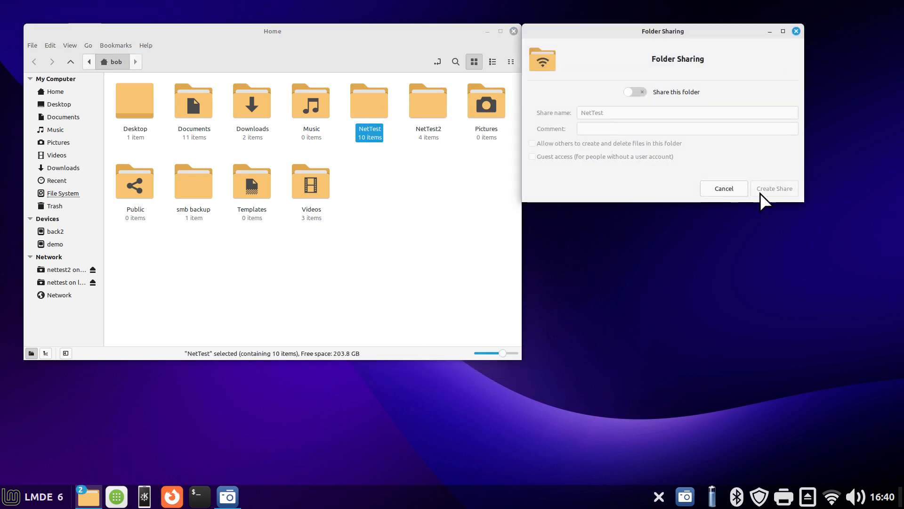
left_click(725, 188)
double_click(364, 108)
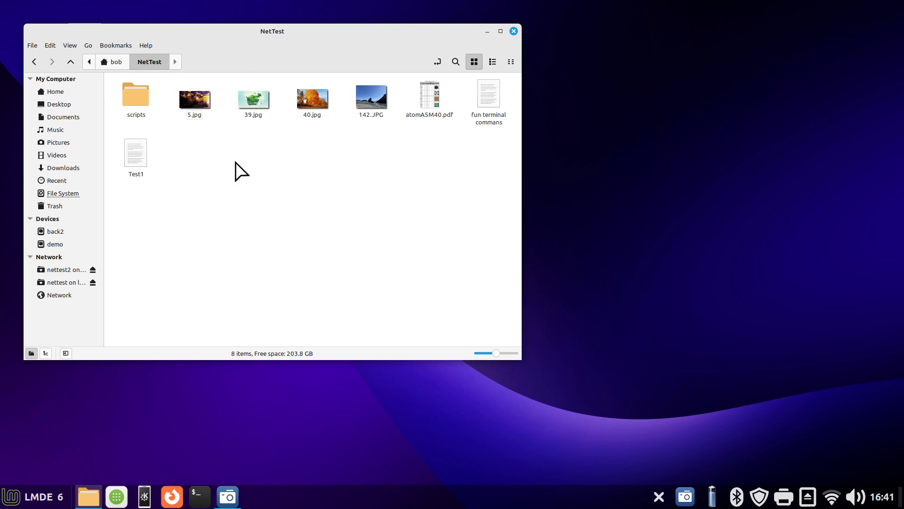
left_click(116, 61)
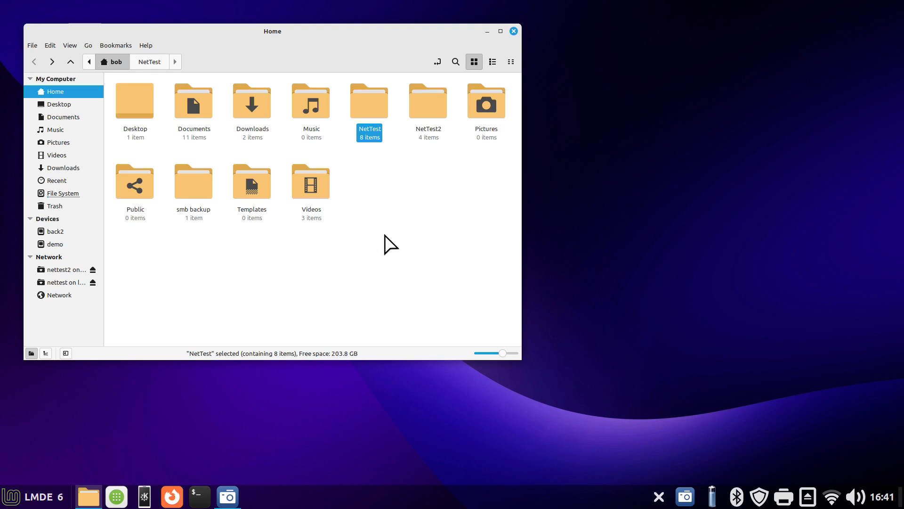
right_click(376, 179)
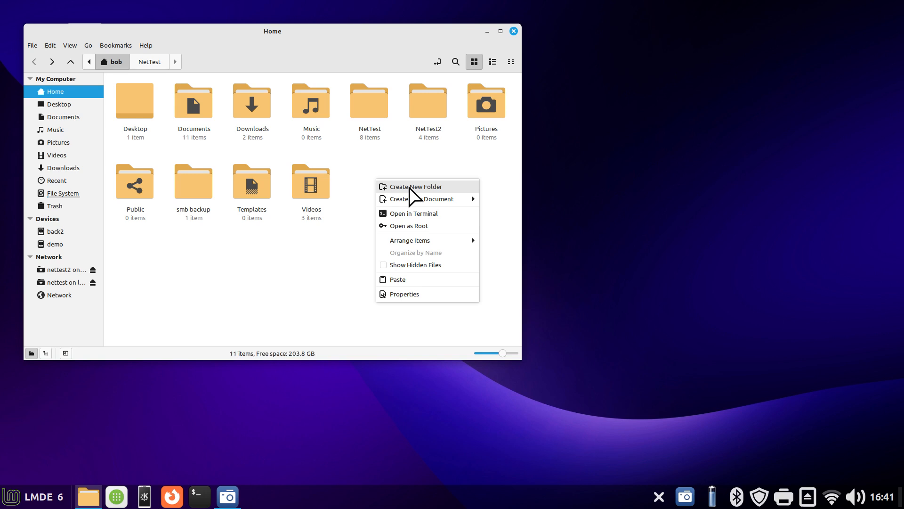
left_click(329, 261)
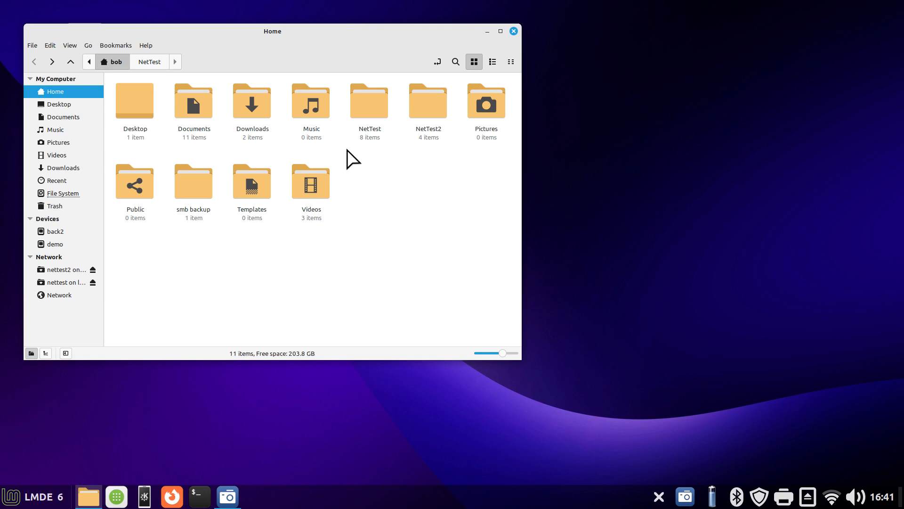
left_click(361, 112)
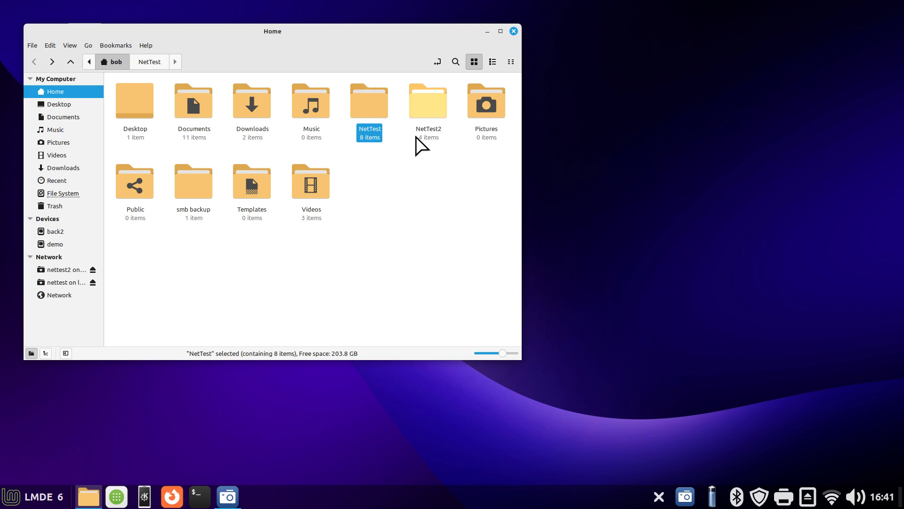
right_click(407, 231)
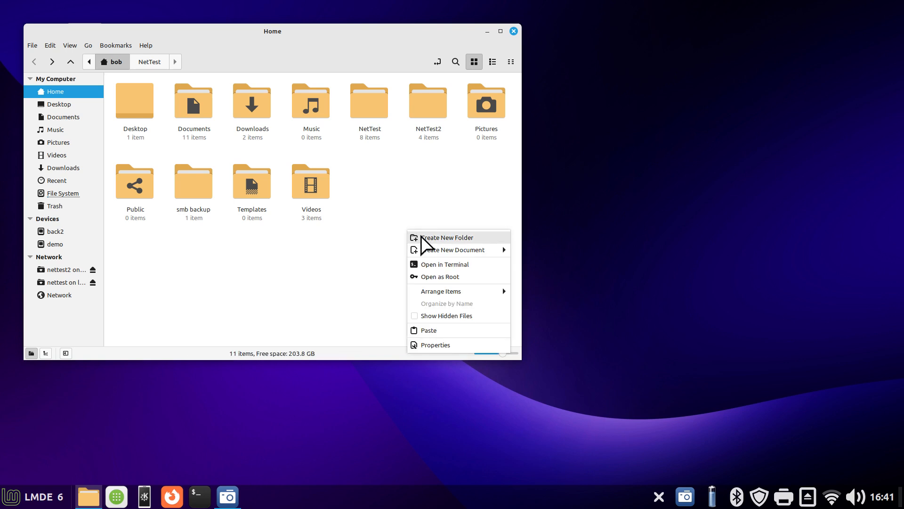
left_click(407, 159)
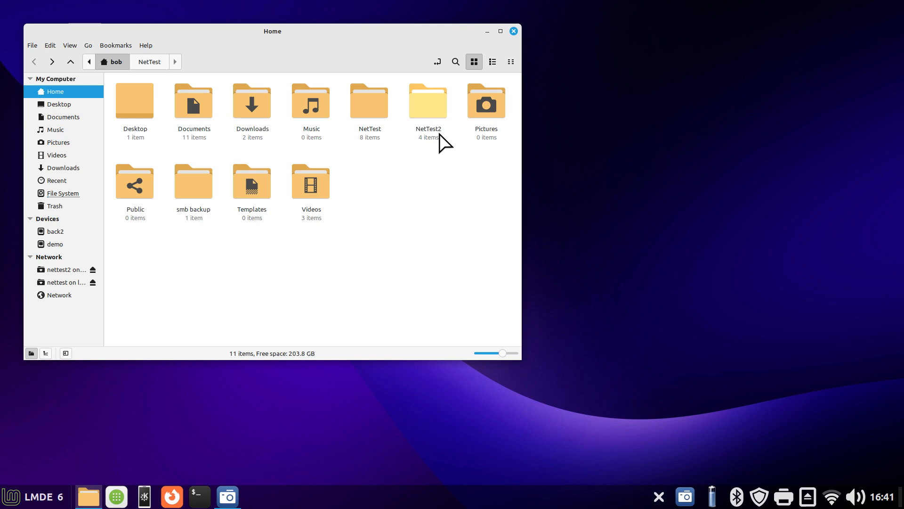
Open the NetTest2 folder to view its files, and return to the home folder
left_click(371, 105)
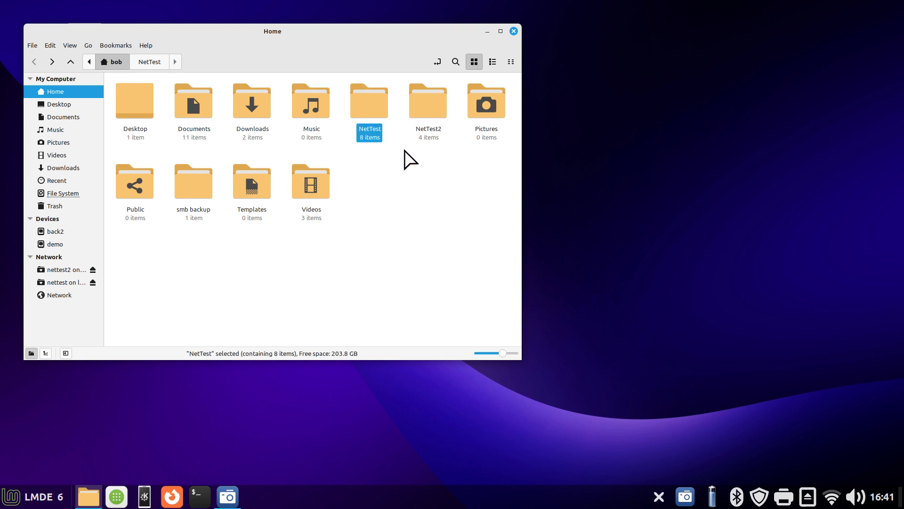
left_click(428, 107)
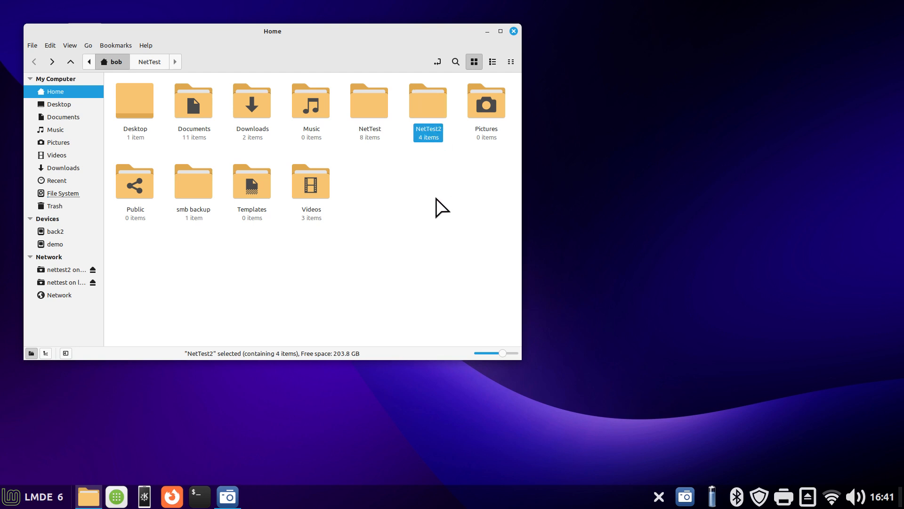
double_click(427, 99)
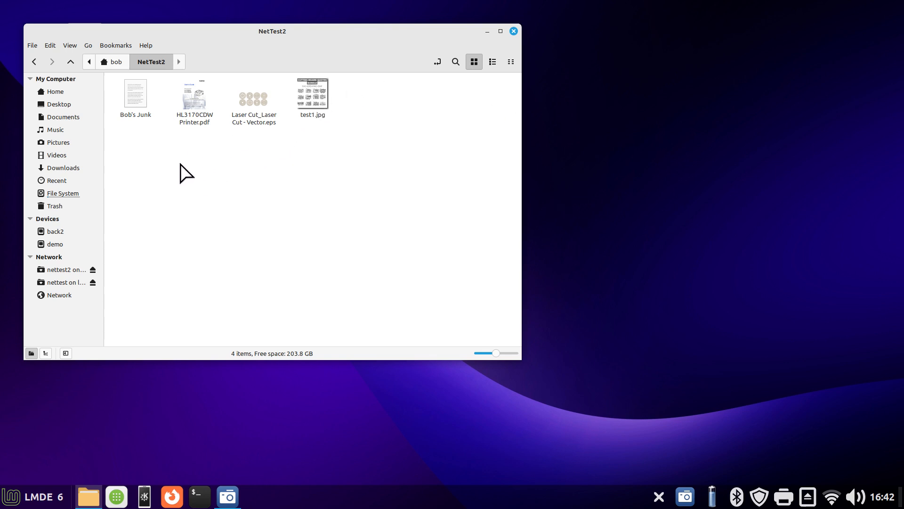
left_click(107, 61)
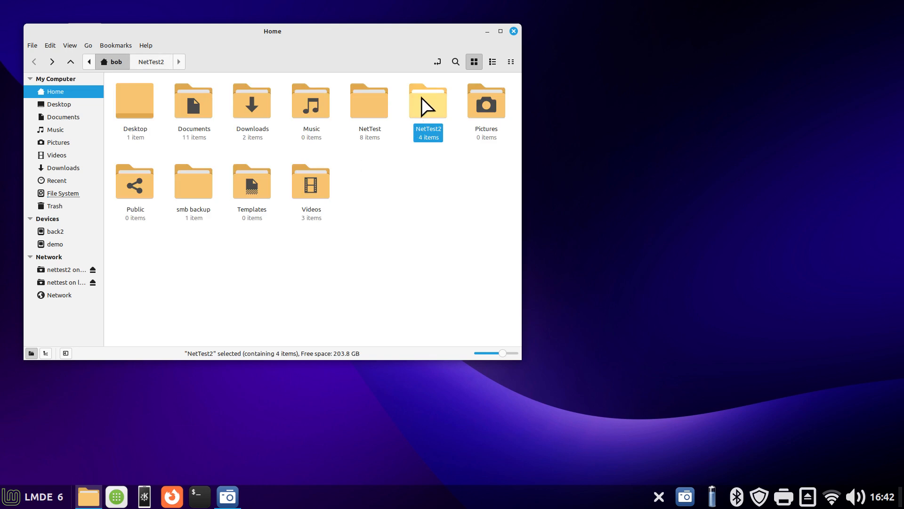
Examine the permissions in the NetTest folder's properties with the dialog beside the file window, and close the dialog
left_click(376, 97)
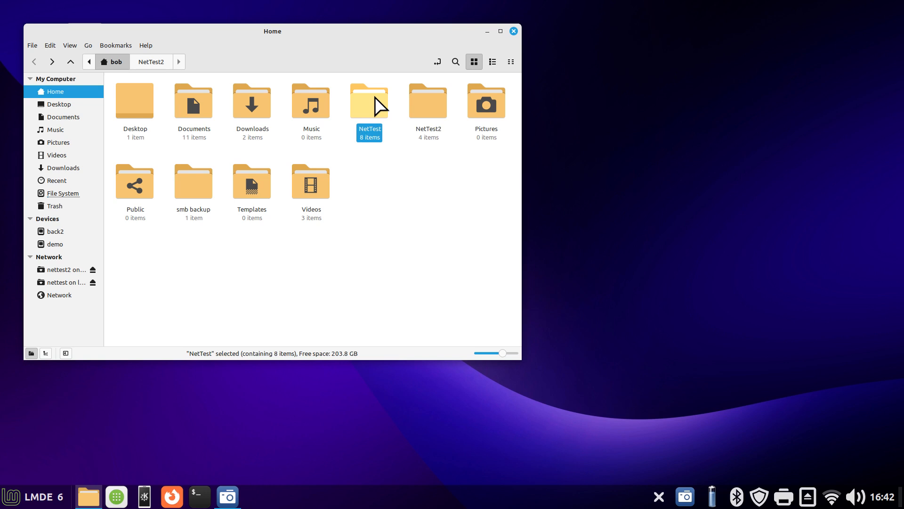
right_click(375, 97)
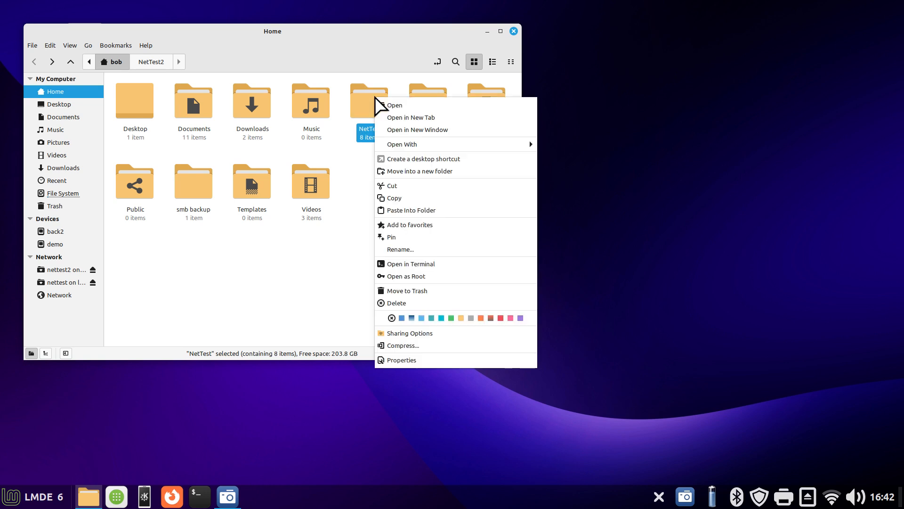
left_click(408, 359)
left_click(429, 155)
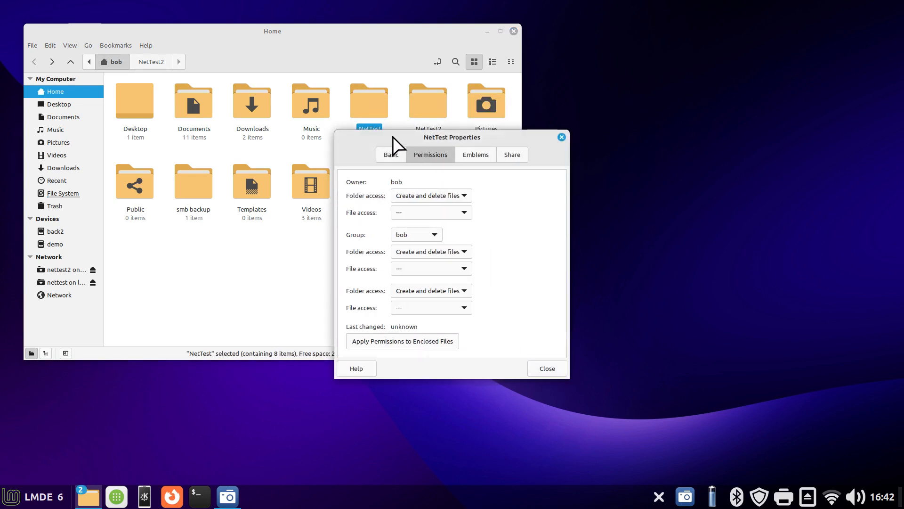
left_click_drag(369, 142, 571, 107)
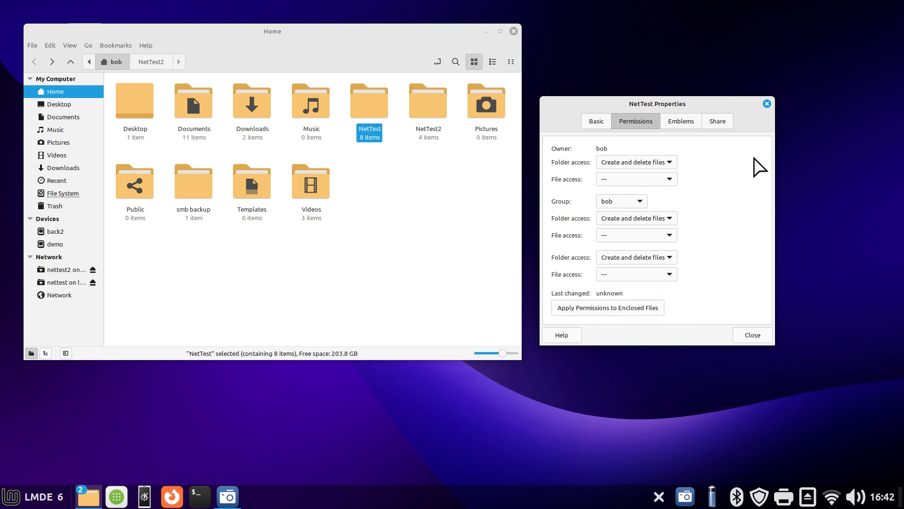
left_click(767, 104)
Examine the owner, group and others permissions in the NetTest2 folder's properties, and close the dialog
right_click(427, 103)
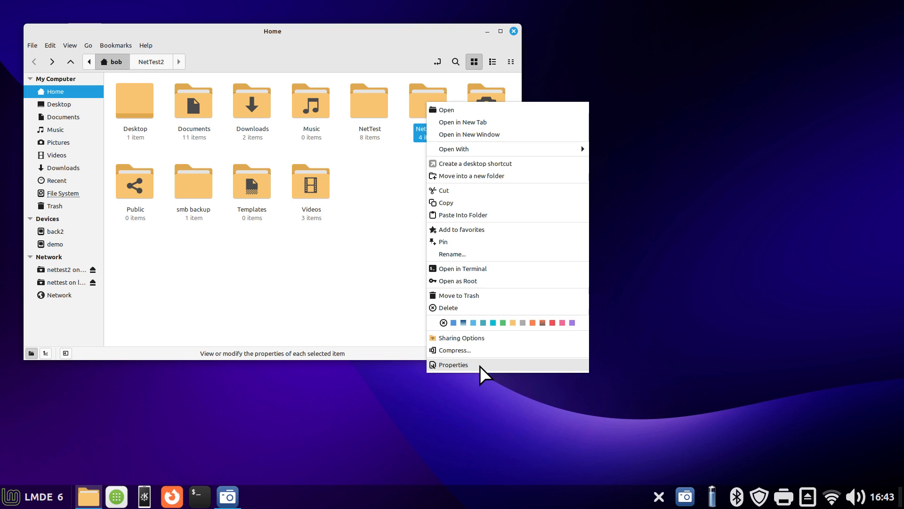
left_click(479, 365)
left_click(421, 156)
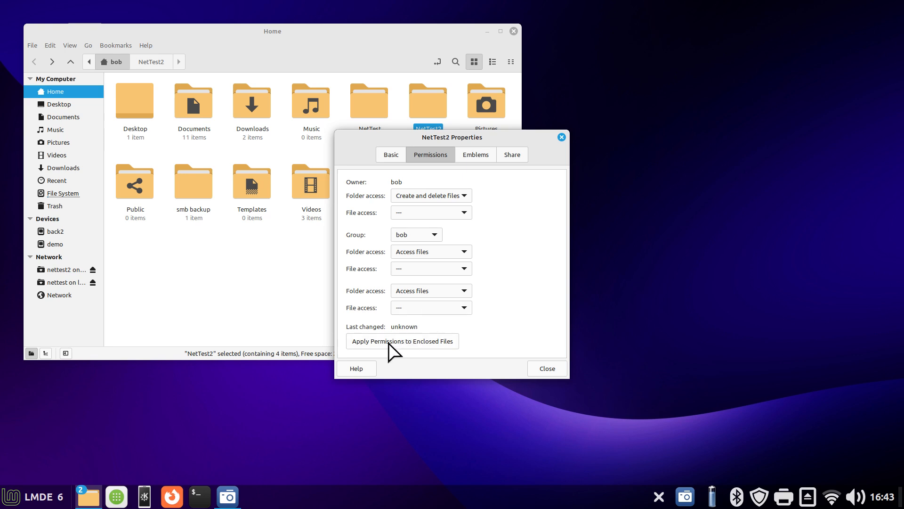
left_click(561, 137)
Unmount the nettest2 and nettest network shares, move the file window off the desktop file and return to the home folder
double_click(428, 104)
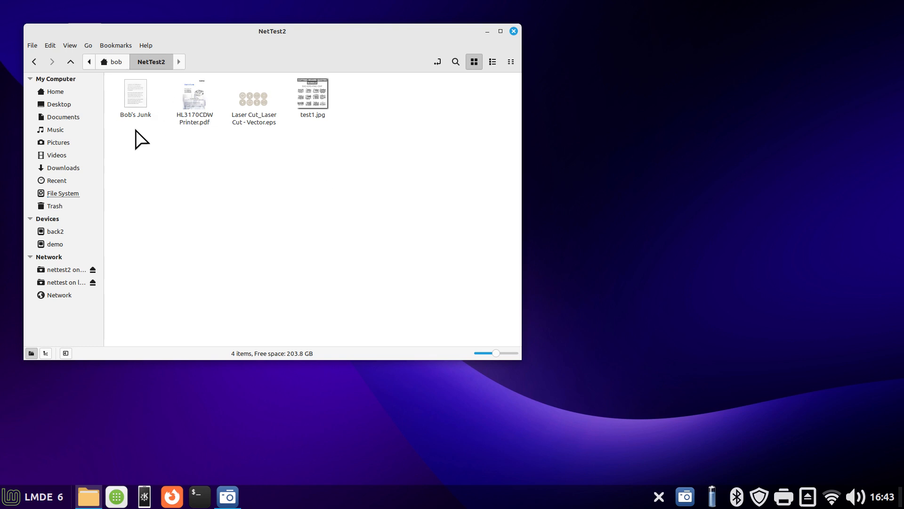
left_click(93, 271)
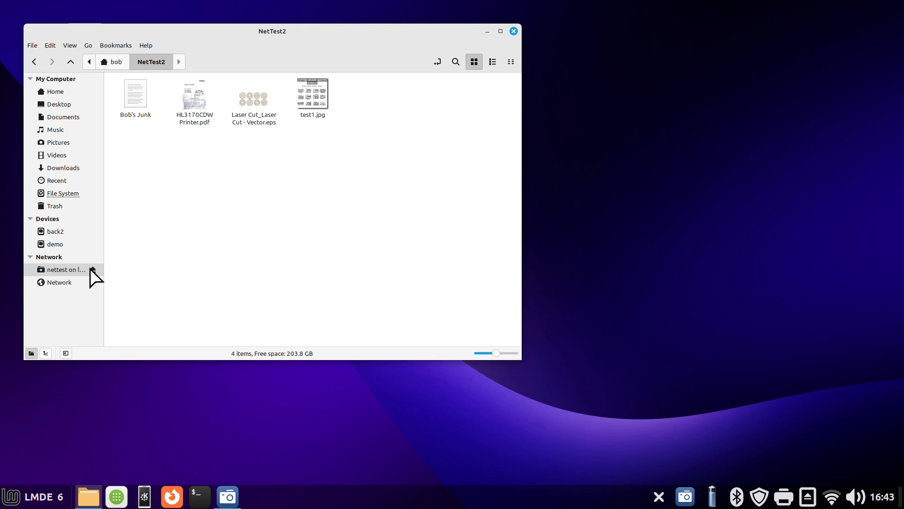
left_click(92, 269)
left_click_drag(338, 38, 489, 32)
left_click(204, 88)
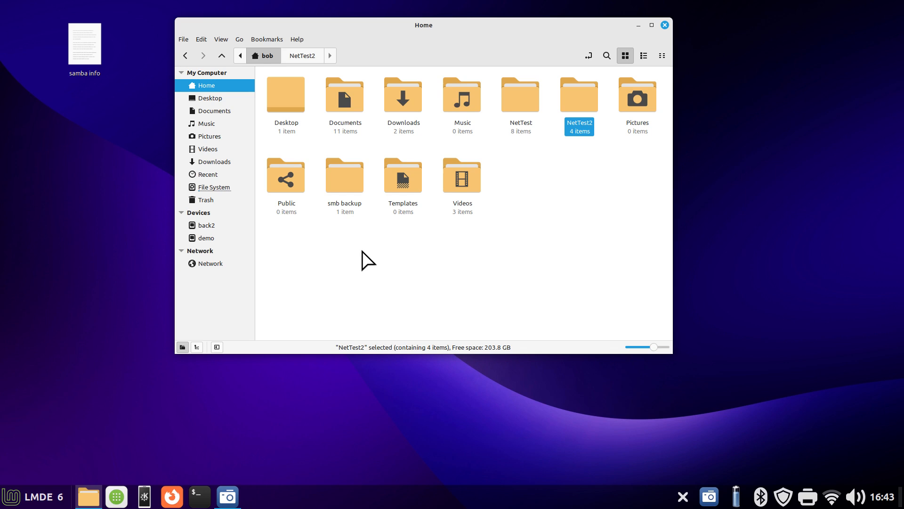
Browse the network locations and compare the LMDE6A1 entry with the host name in a terminal prompt, closing the terminal
left_click(220, 264)
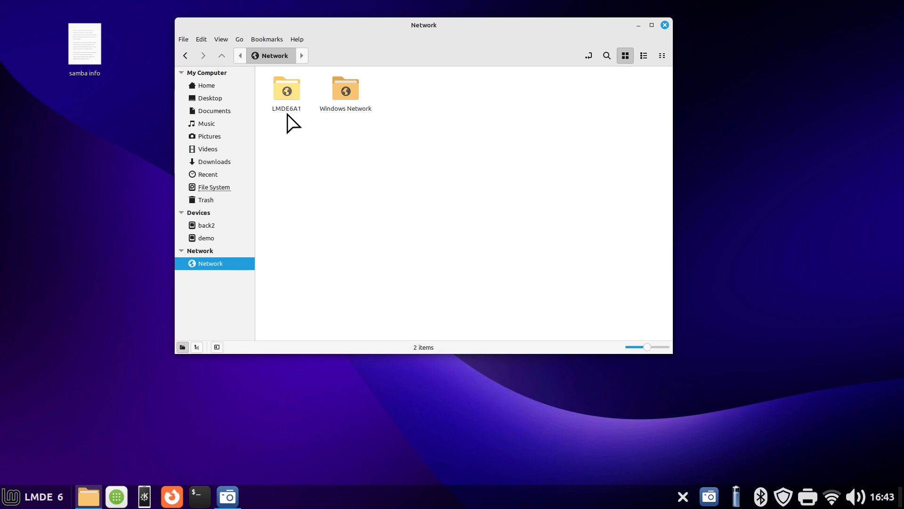
left_click_drag(415, 37, 293, 27)
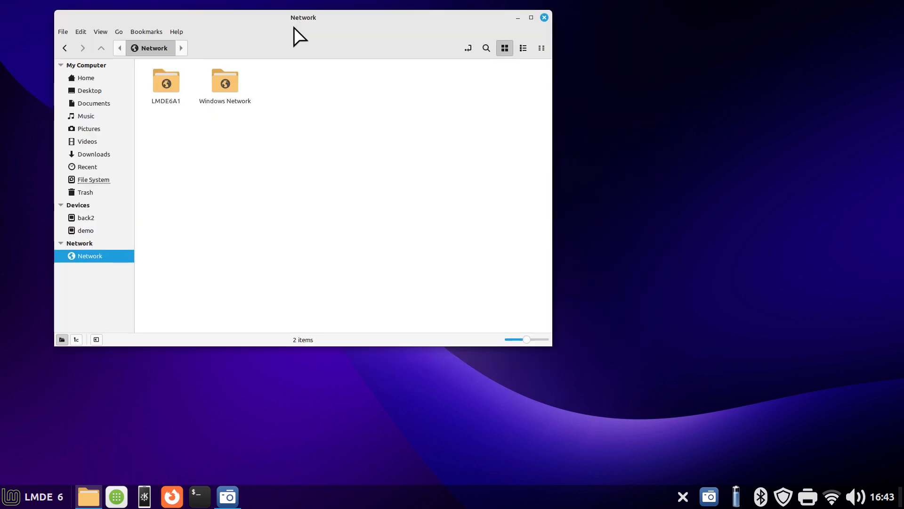
left_click(200, 500)
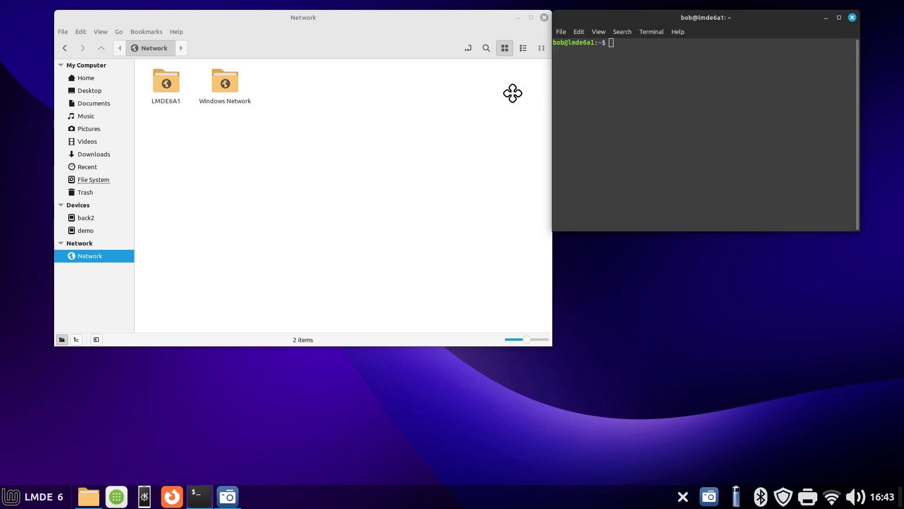
left_click_drag(647, 18, 377, 164)
left_click_drag(295, 190, 325, 190)
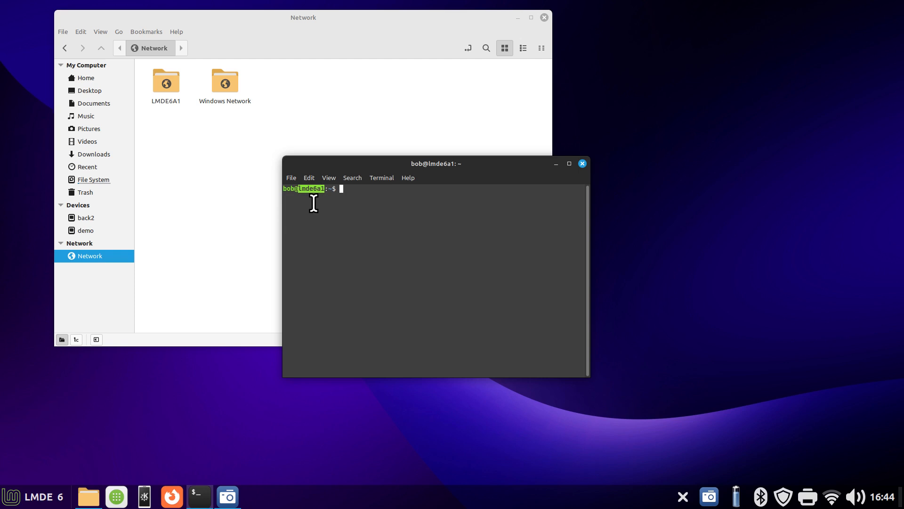
left_click(582, 164)
Open LMDE6A1 on the network and look over its NetTest, NetTest2, nobody and print$ shares
double_click(170, 87)
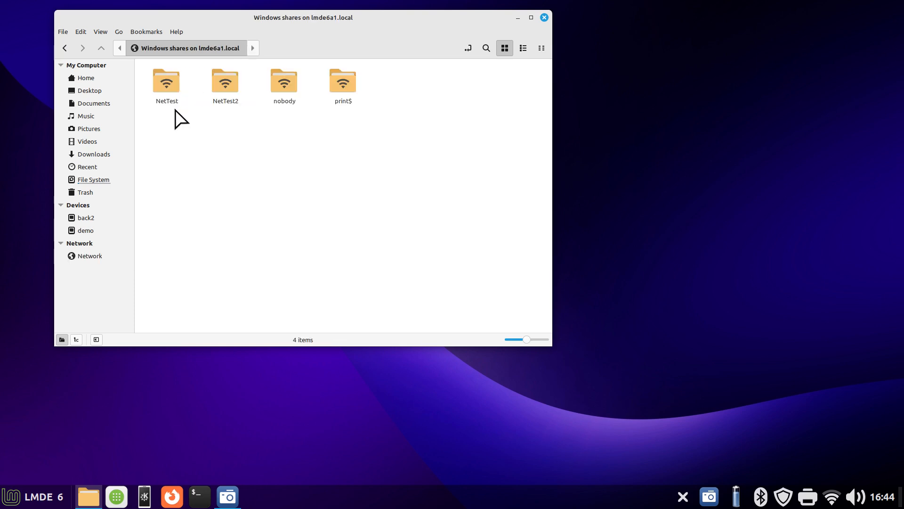
left_click(168, 93)
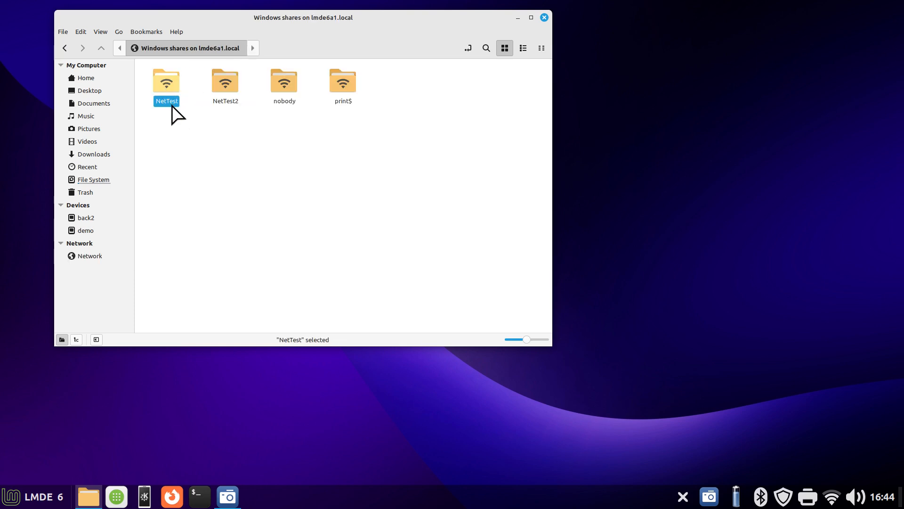
left_click(224, 81)
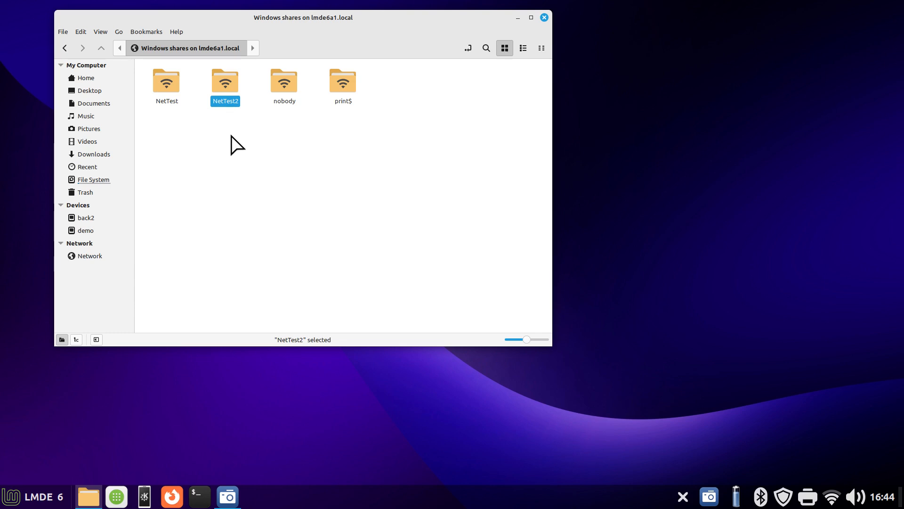
left_click(286, 87)
left_click(340, 87)
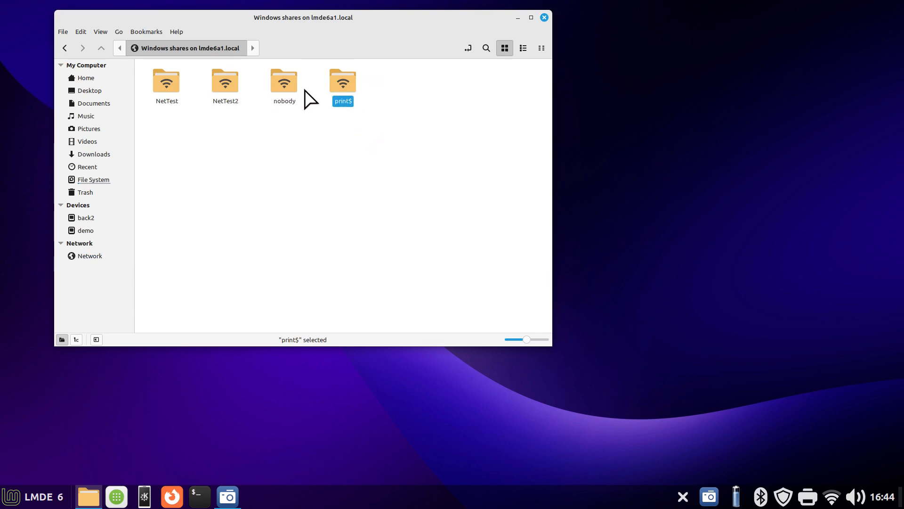
Try to connect anonymously to the nobody share and dismiss the authentication request
double_click(285, 82)
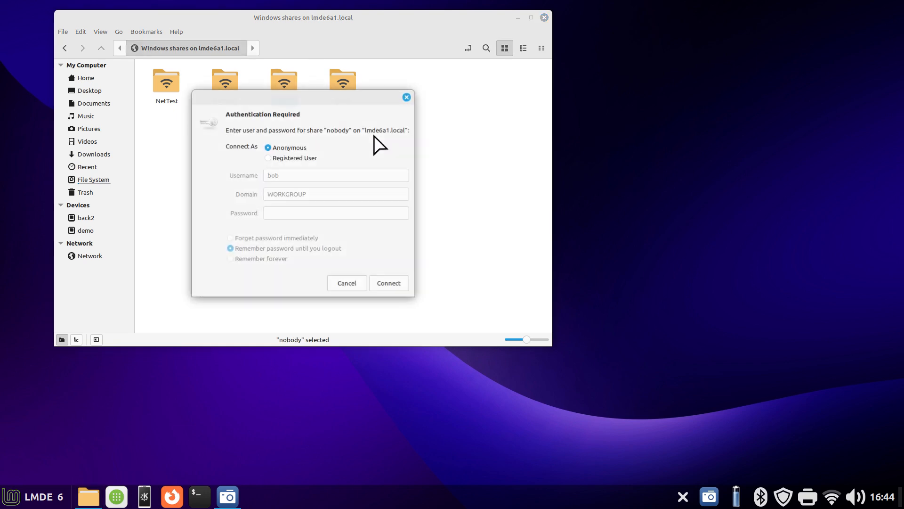
left_click(391, 282)
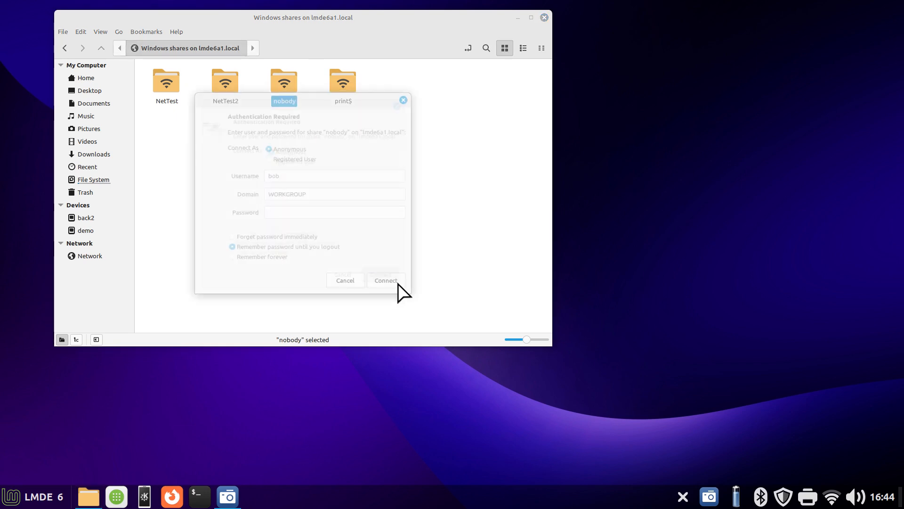
left_click(407, 97)
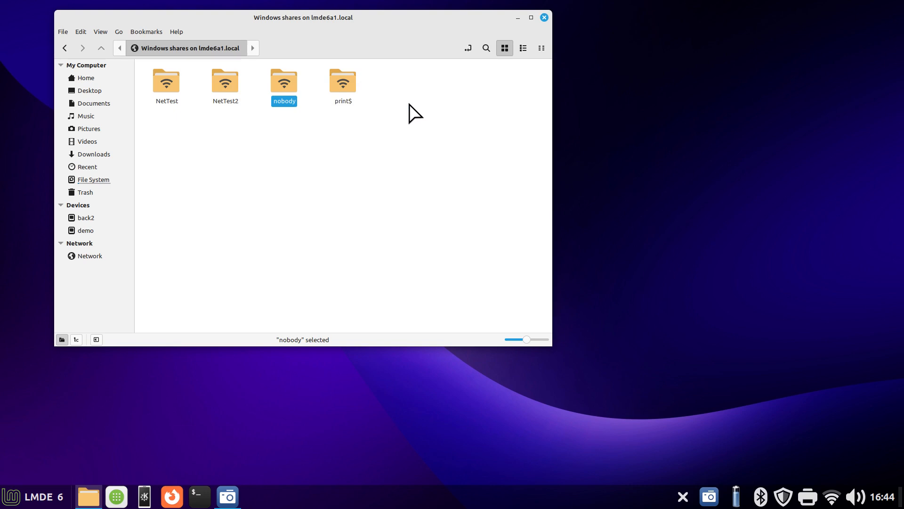
Connect anonymously to the NetTest2 share and to the NetTest share on LMDE6A1
double_click(219, 81)
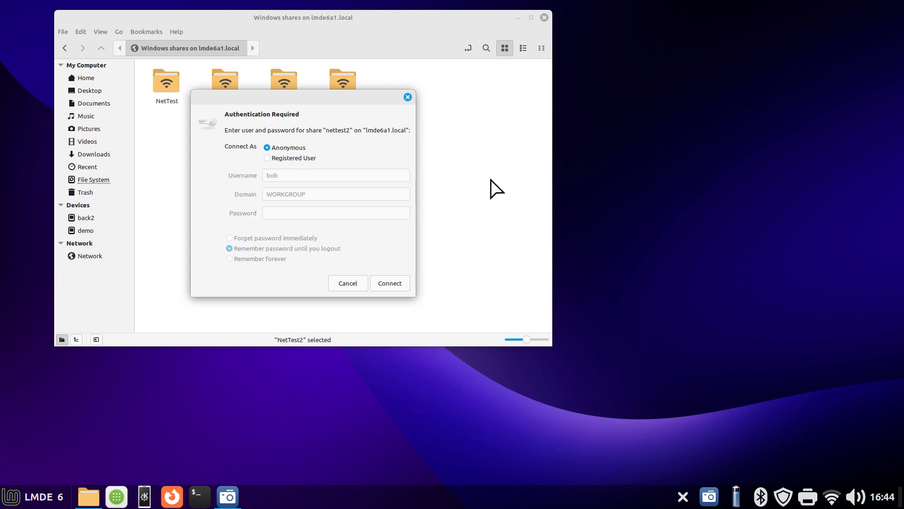
left_click(390, 283)
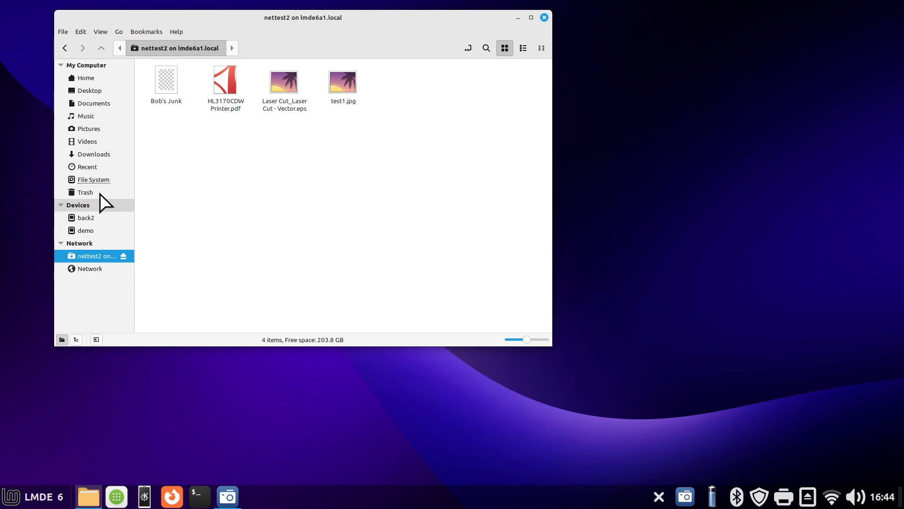
left_click(88, 269)
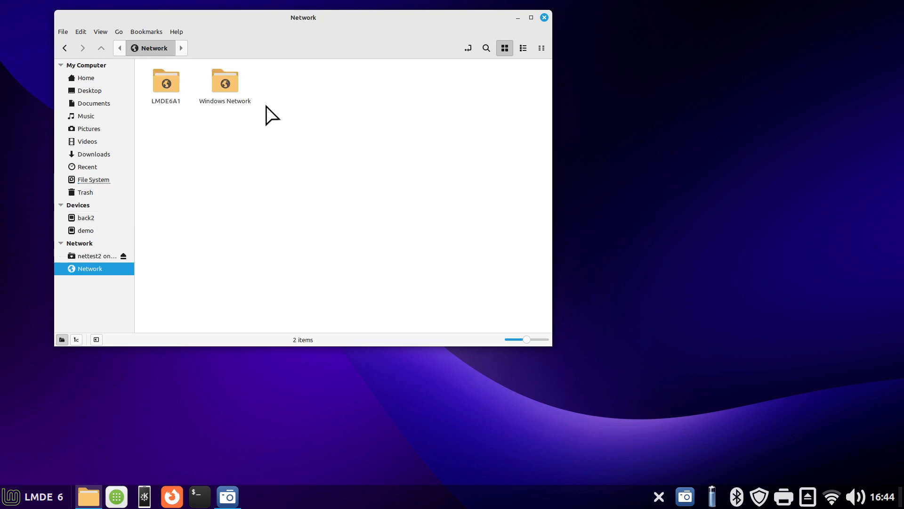
double_click(162, 78)
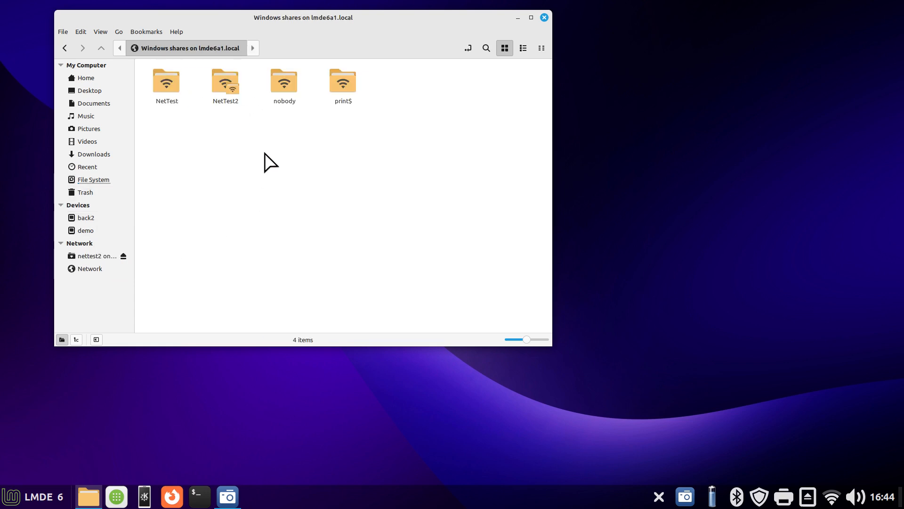
double_click(167, 87)
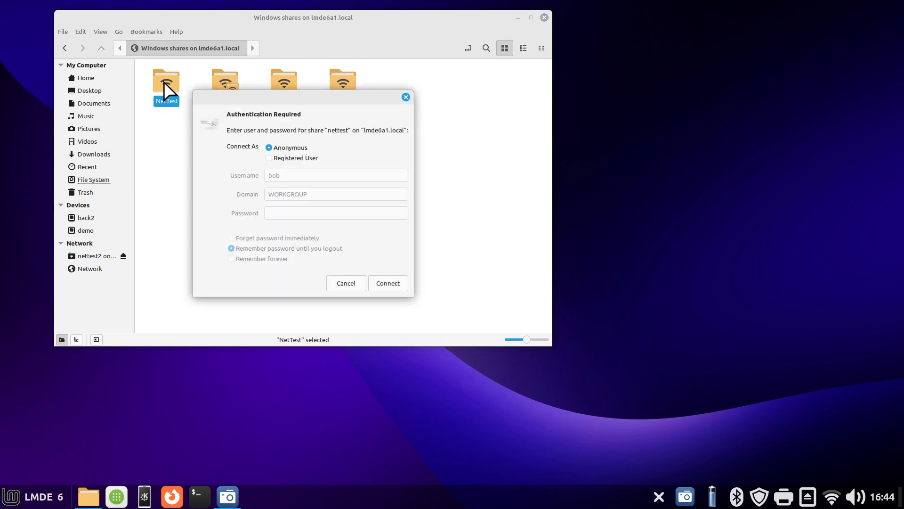
left_click(386, 283)
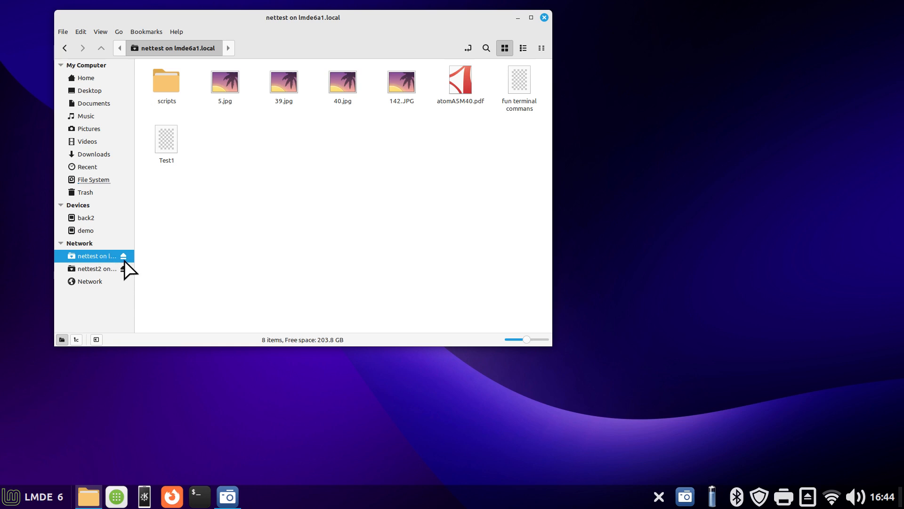
View the contents of the connected nettest2 share, return to the home folder and move the window clear of the desktop file
left_click(115, 270)
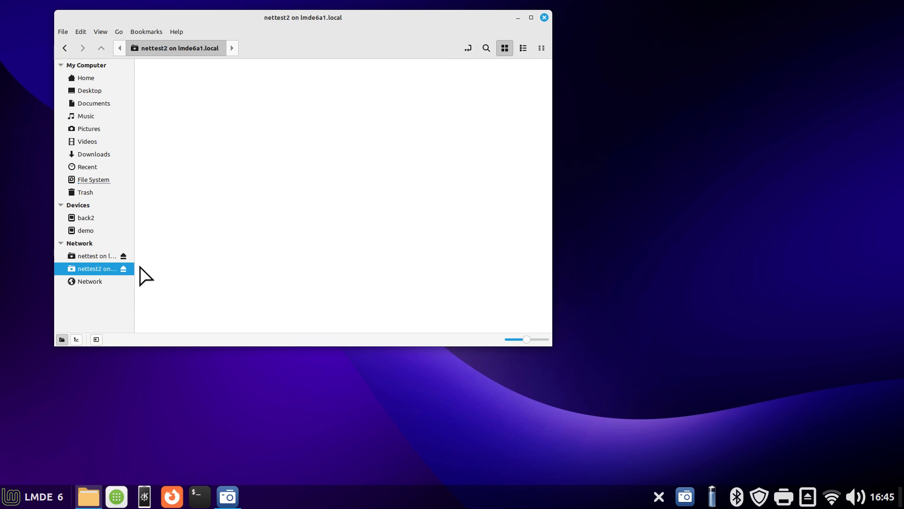
left_click(87, 78)
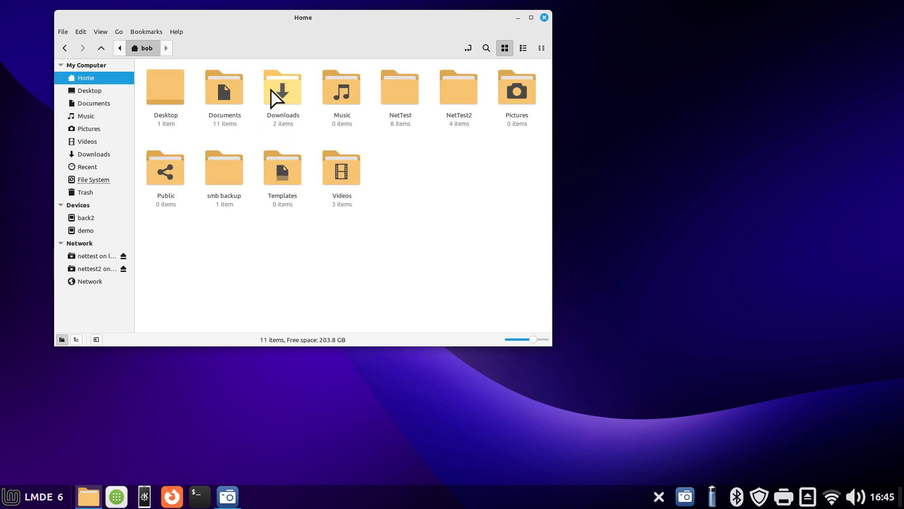
left_click_drag(318, 26, 571, 39)
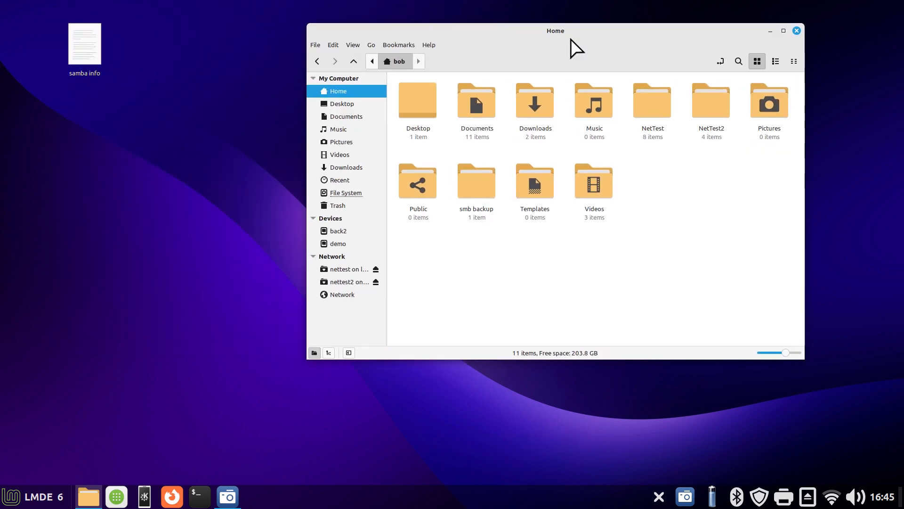
Open the samba info note from the desktop and enlarge its text for reading
double_click(92, 41)
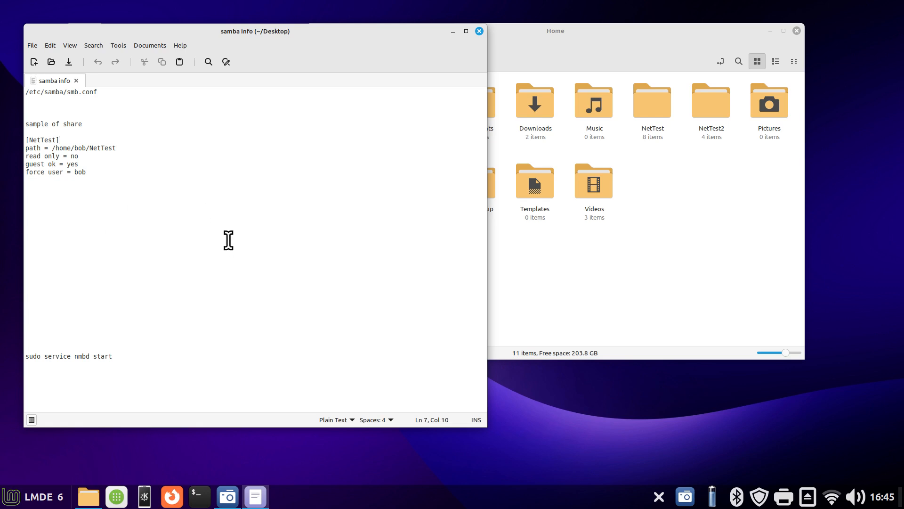
key("ctrl+plus")
key("ctrl+plus")
key("ctrl+plus")
key("ctrl+plus")
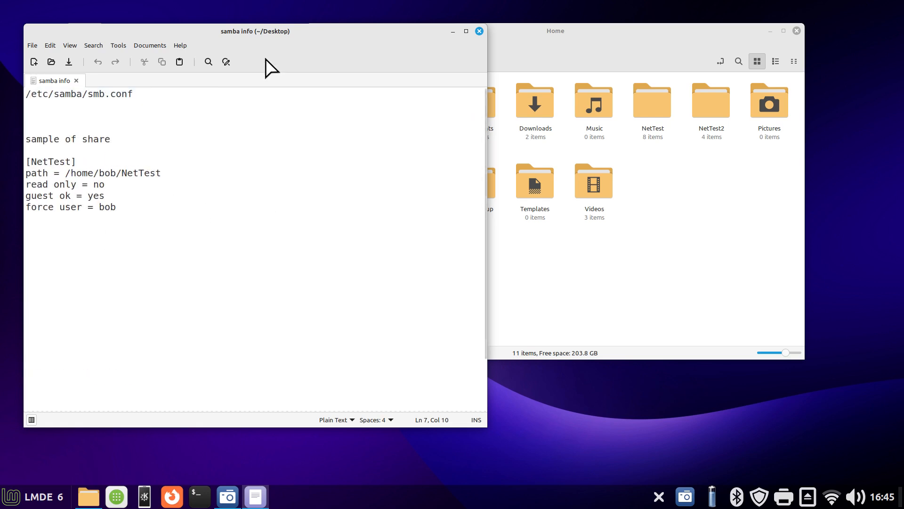
left_click_drag(208, 29, 201, 53)
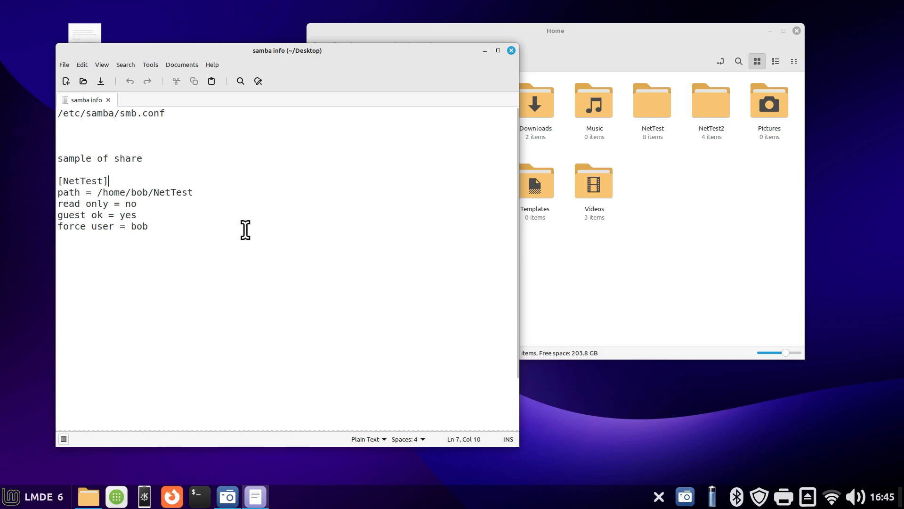
Review the smb.conf path and the sample NetTest share definition against the NetTest folder, closing the note
left_click_drag(120, 110, 165, 113)
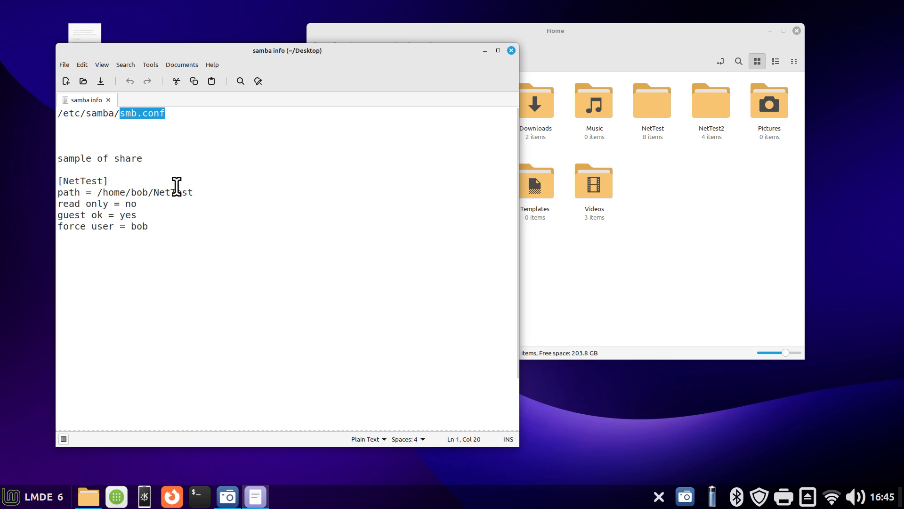
left_click_drag(58, 181, 216, 226)
left_click(674, 162)
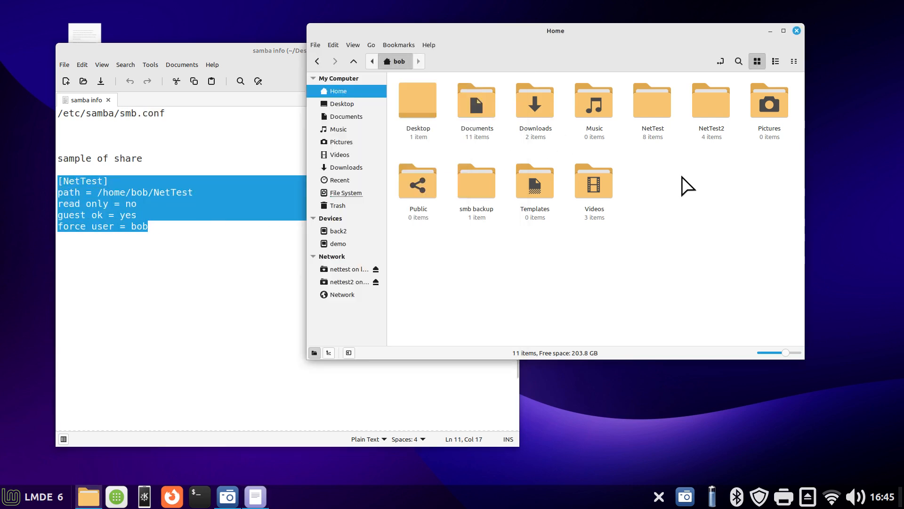
left_click(649, 109)
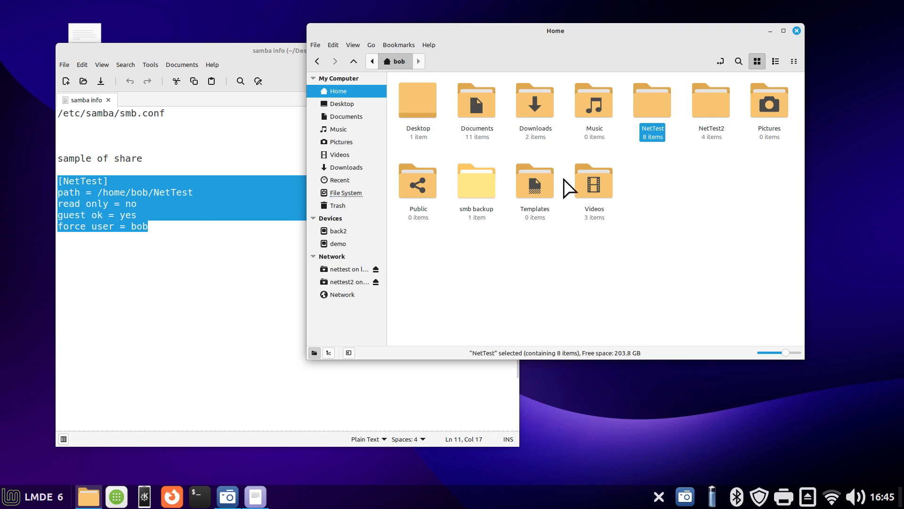
left_click(246, 56)
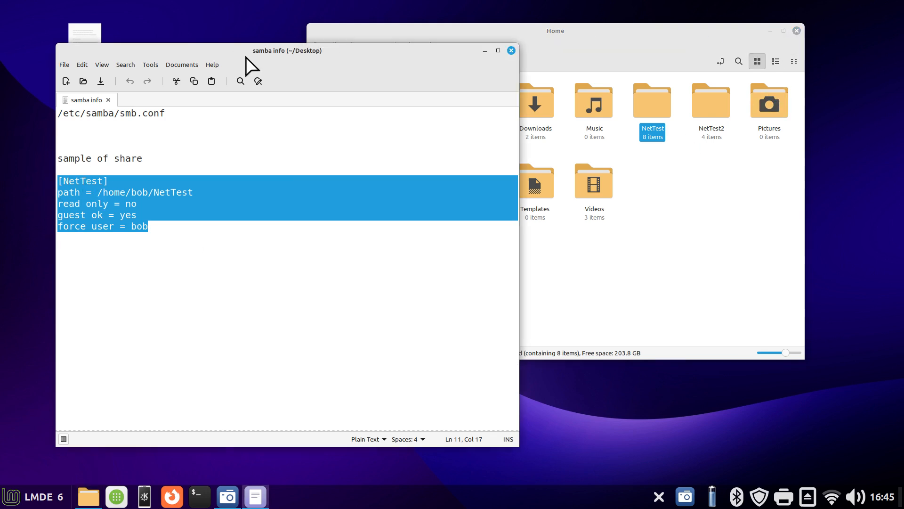
left_click(511, 50)
Browse the file system to /etc/samba and select the smb.conf file
left_click_drag(554, 36, 460, 38)
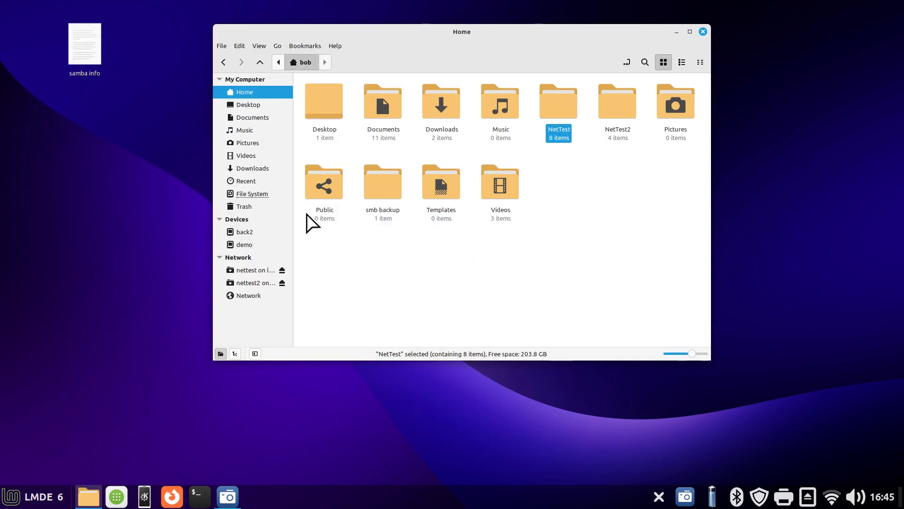
left_click(269, 197)
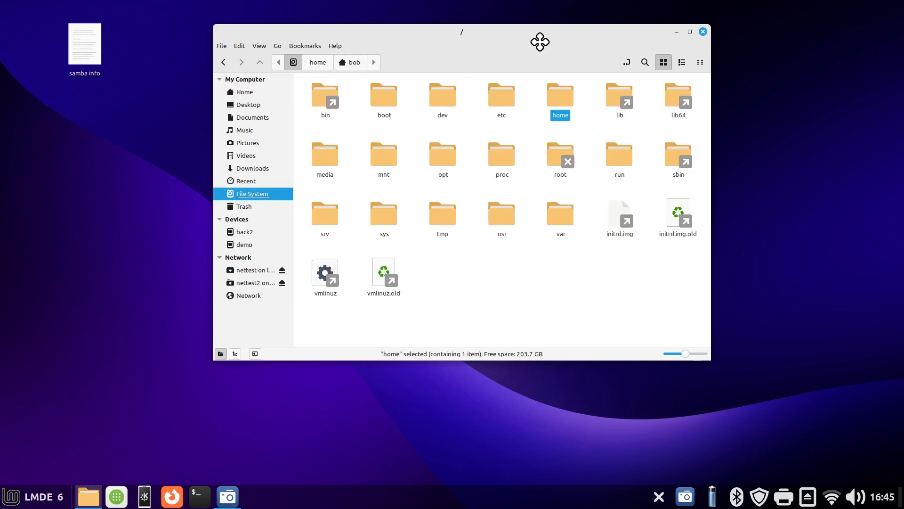
left_click_drag(540, 39, 566, 49)
double_click(524, 114)
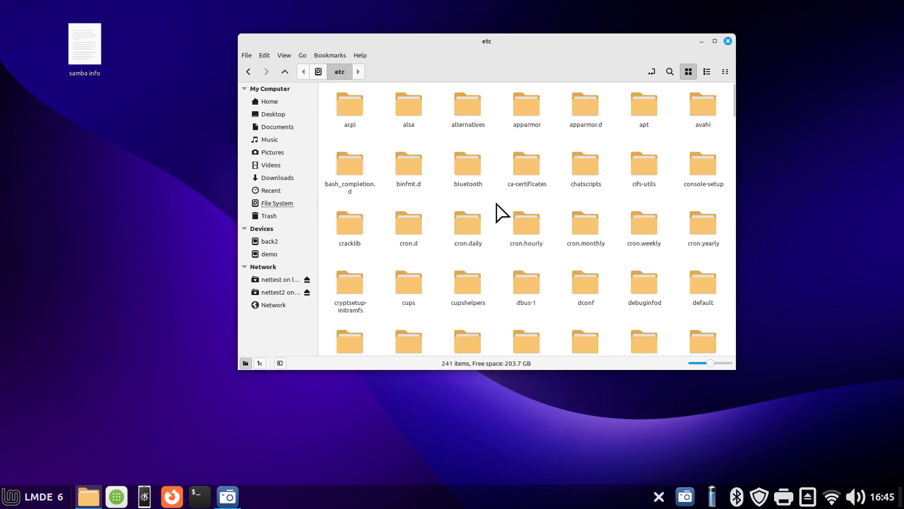
type("s")
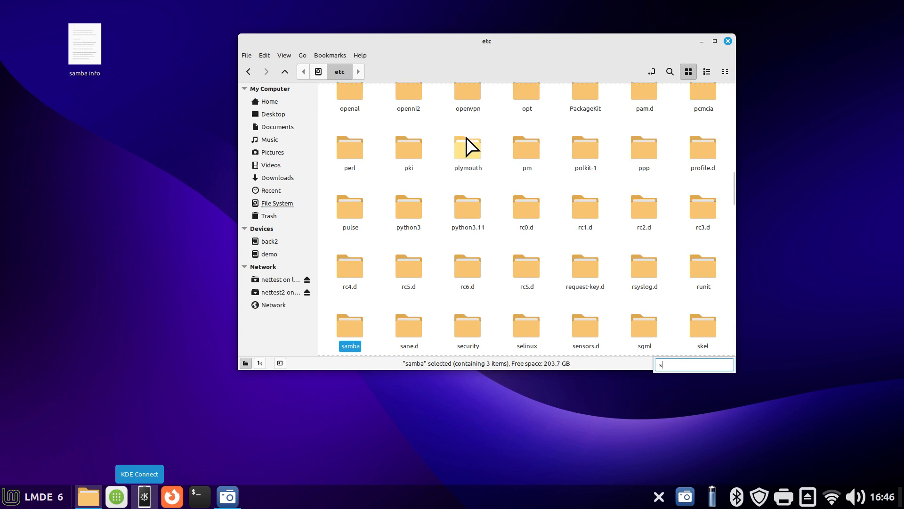
double_click(347, 324)
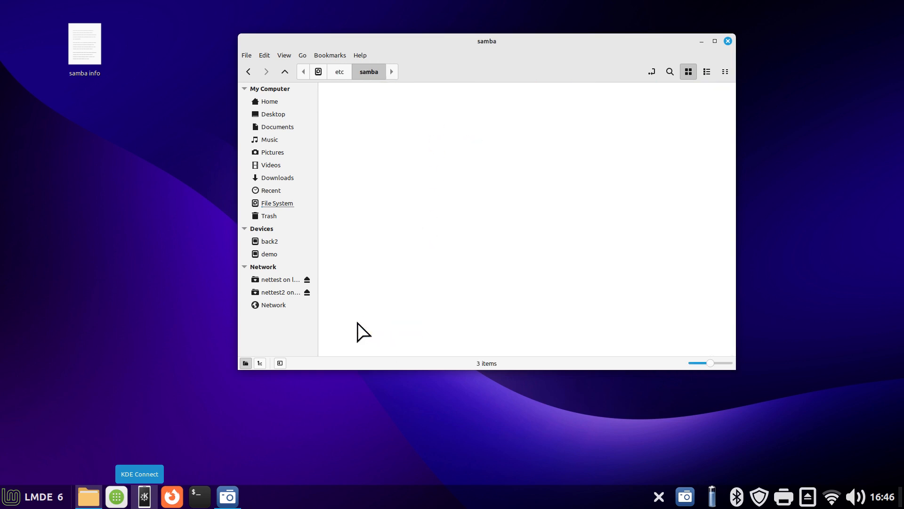
left_click_drag(556, 39, 612, 50)
left_click(611, 125)
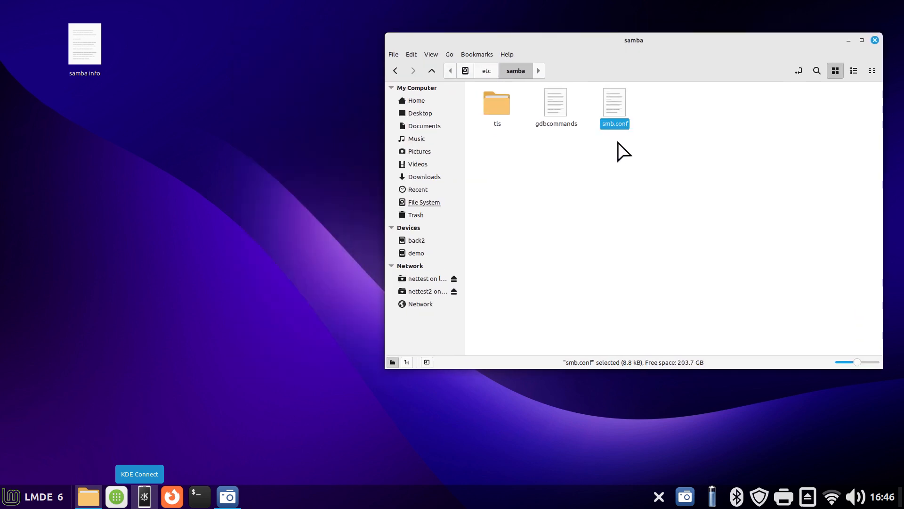
Check the owner and access permissions of smb.conf in its properties, closing the dialog
right_click(617, 102)
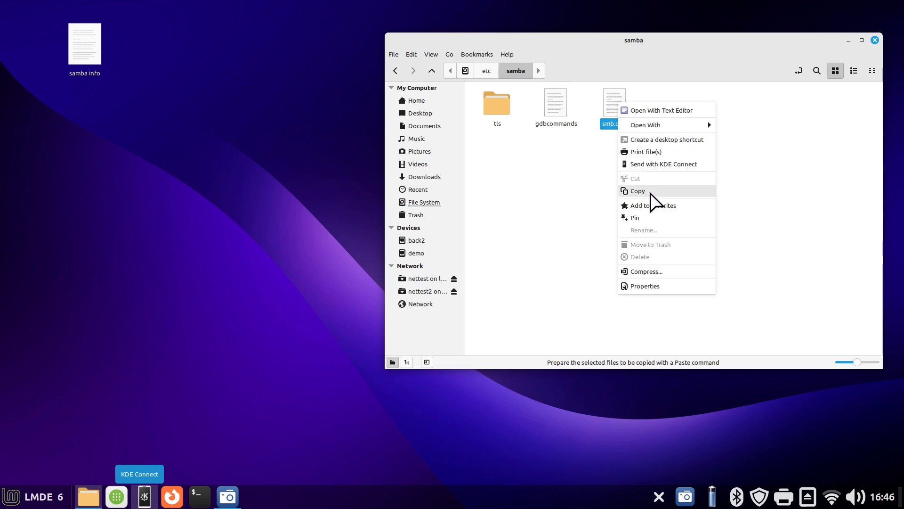
left_click(581, 164)
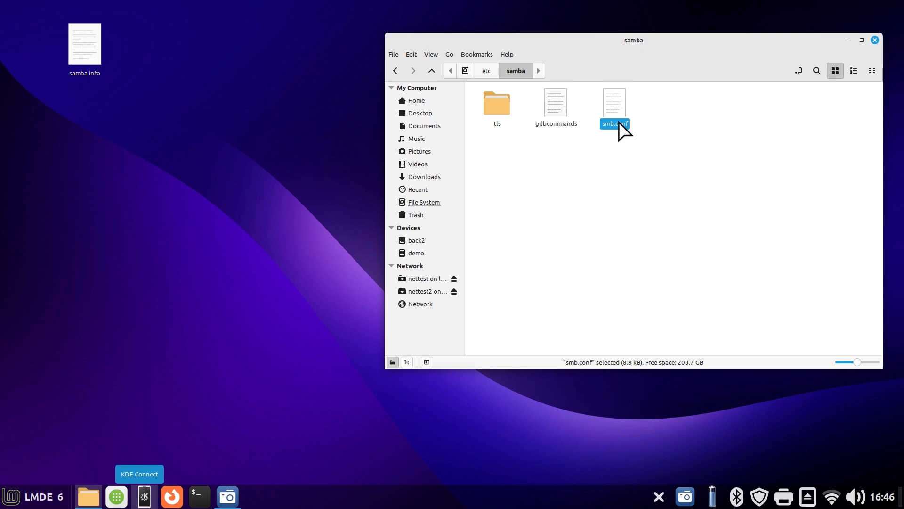
right_click(611, 101)
left_click(664, 285)
left_click(428, 136)
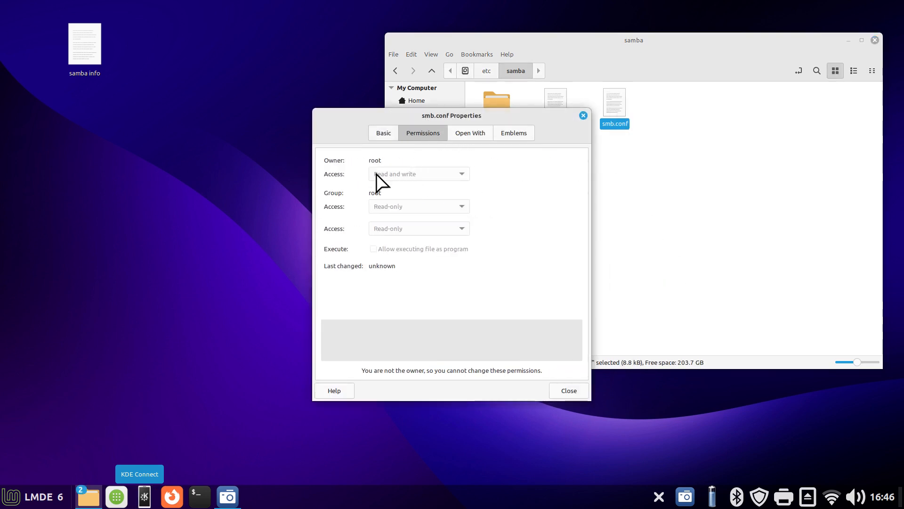
left_click(583, 115)
Copy smb.conf from /etc/samba into the home folder as a backup
right_click(613, 100)
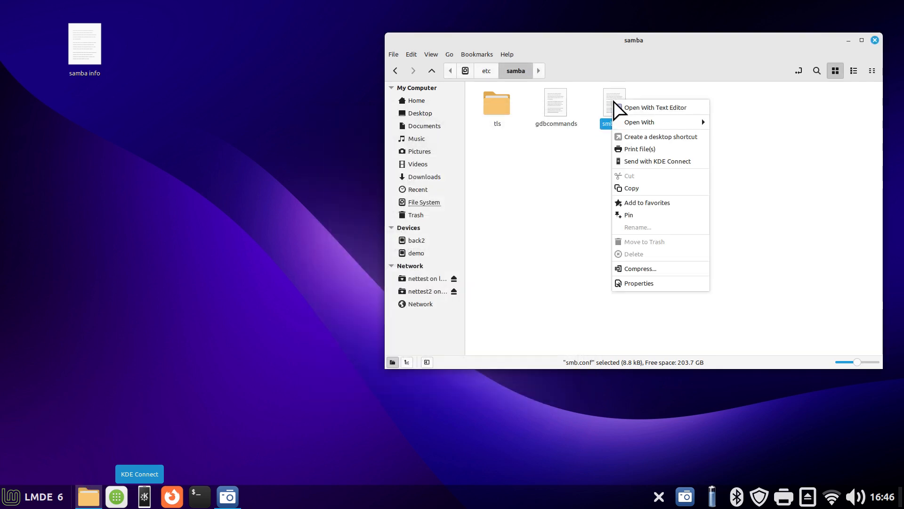
left_click(631, 188)
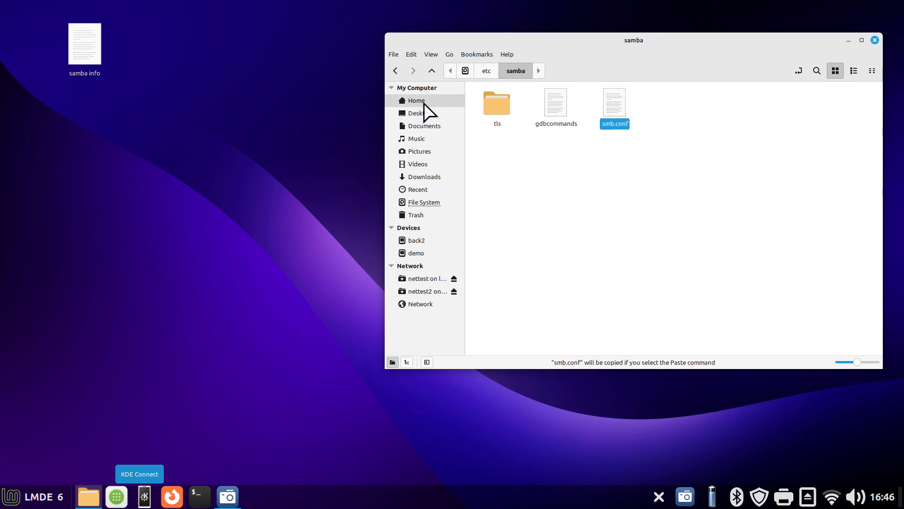
left_click(419, 102)
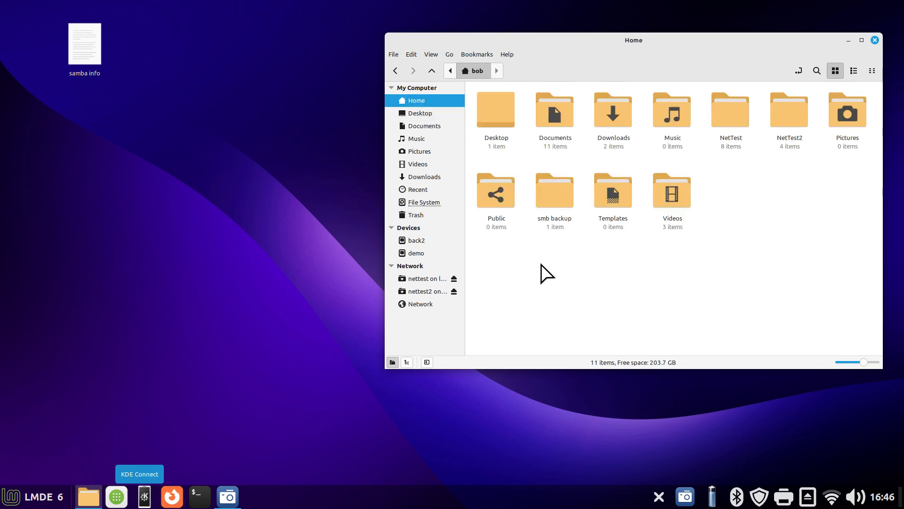
right_click(570, 265)
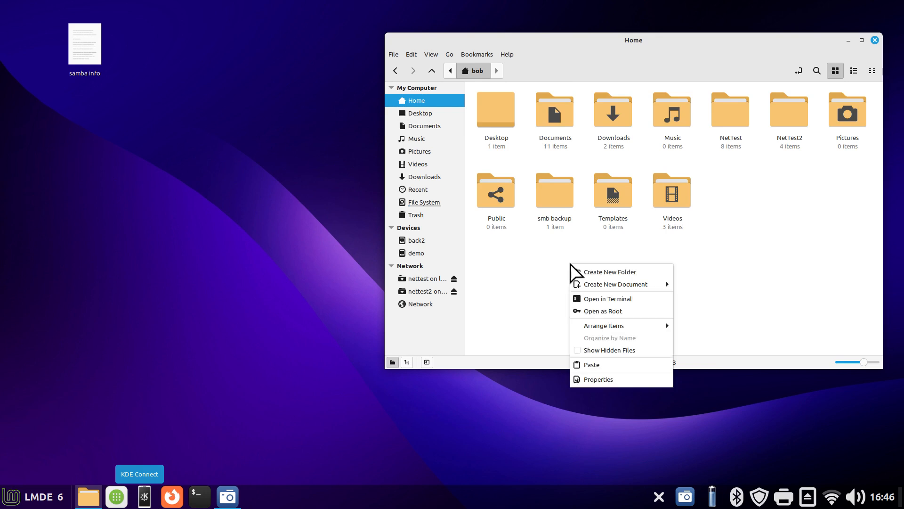
left_click(608, 364)
left_click(689, 284)
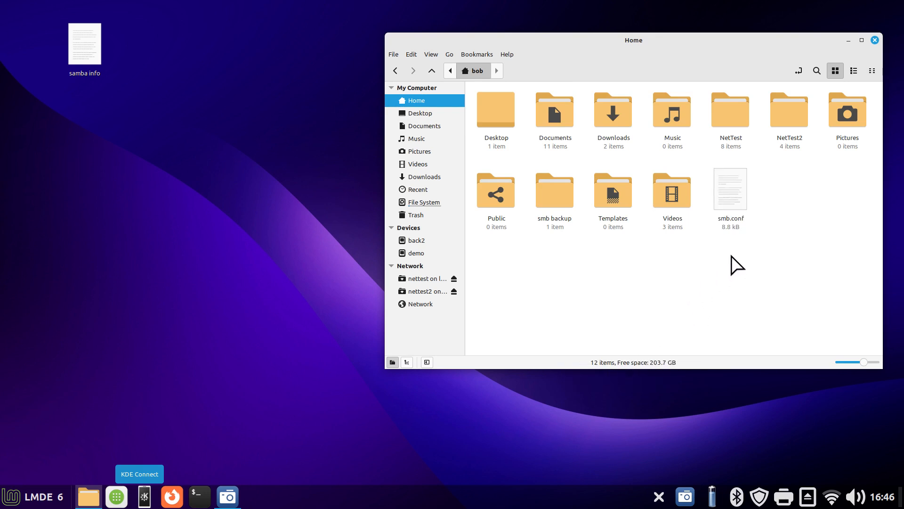
Look at the existing smb.conf copy in the smb backup folder and return to the new copy in the home folder
left_click(549, 196)
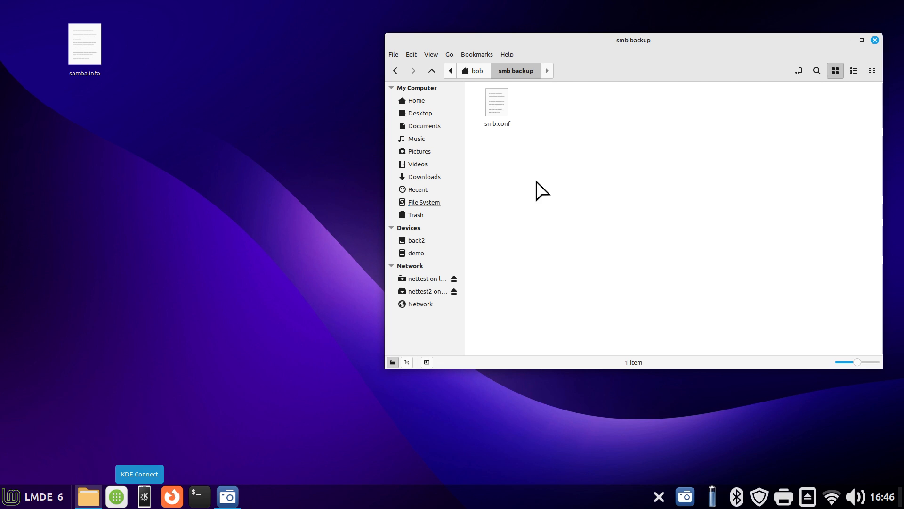
left_click(500, 129)
left_click(396, 72)
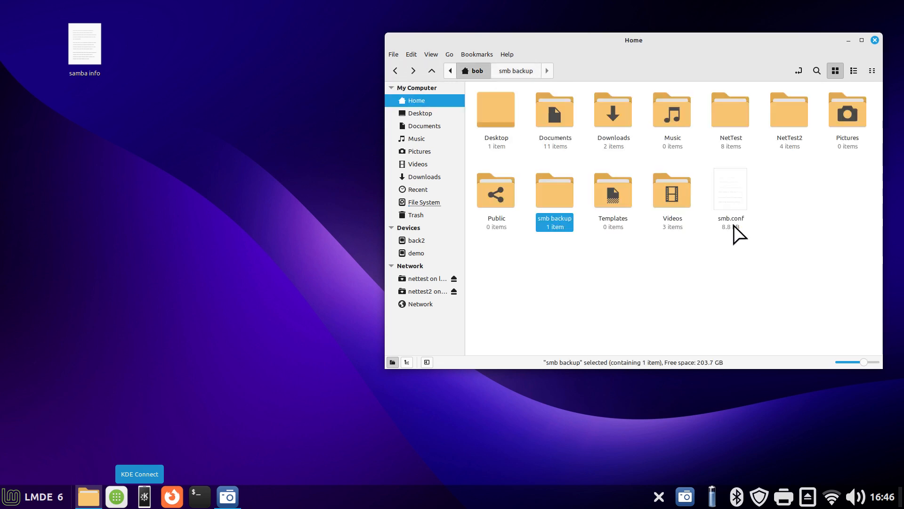
left_click(734, 200)
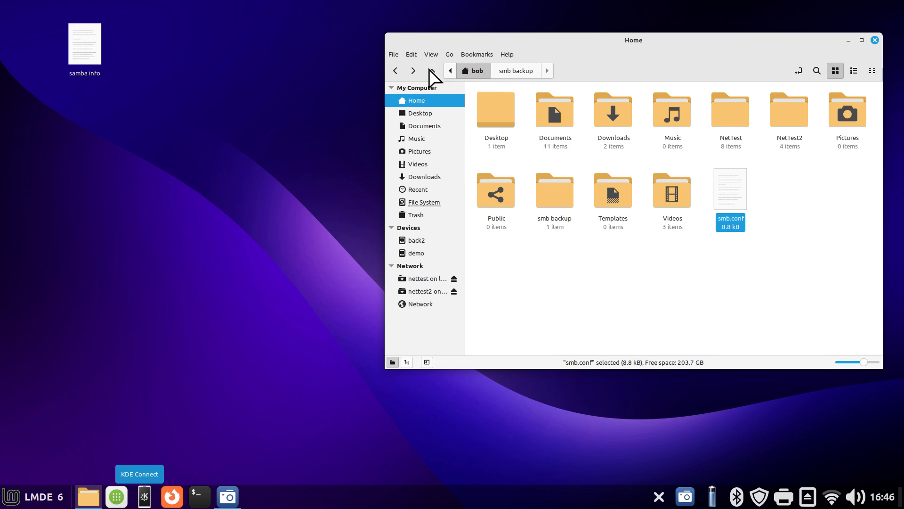
Return to /etc/samba through the file system and select the original smb.conf
left_click(425, 202)
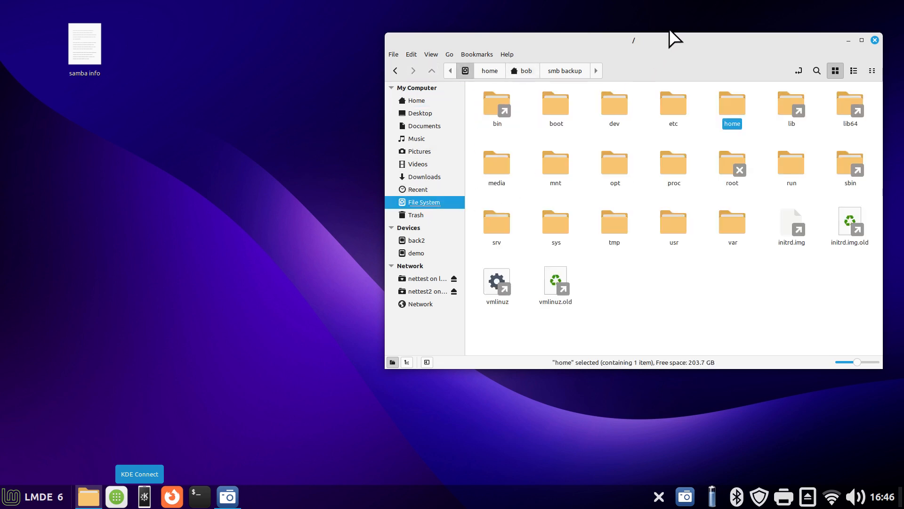
left_click_drag(545, 44, 414, 44)
double_click(550, 105)
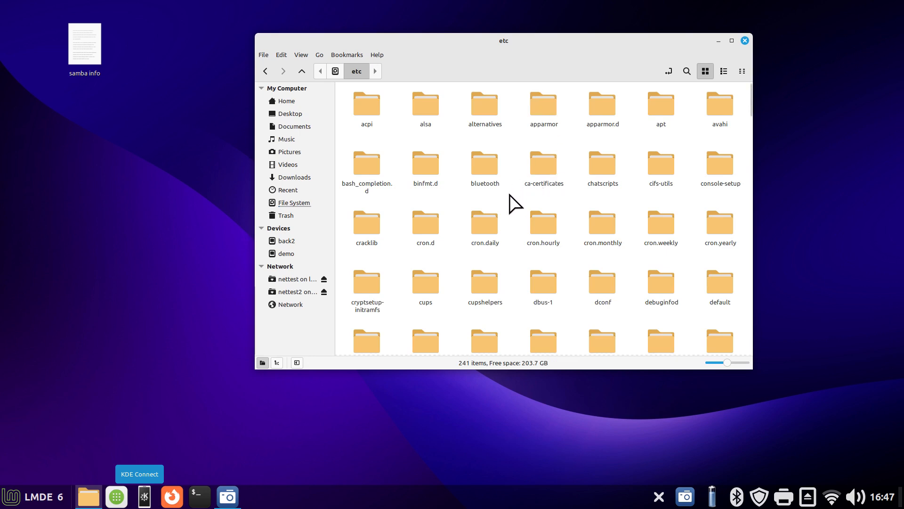
type("samba")
double_click(369, 330)
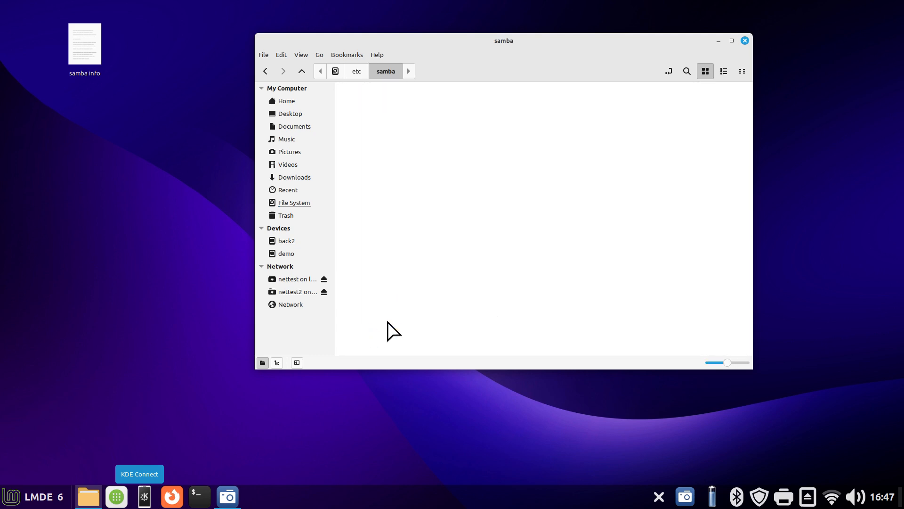
left_click(484, 106)
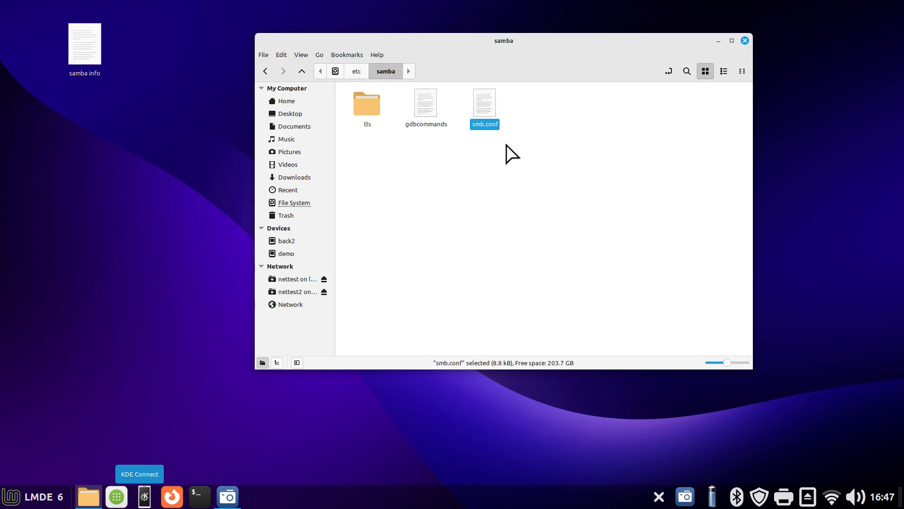
left_click_drag(536, 48, 674, 56)
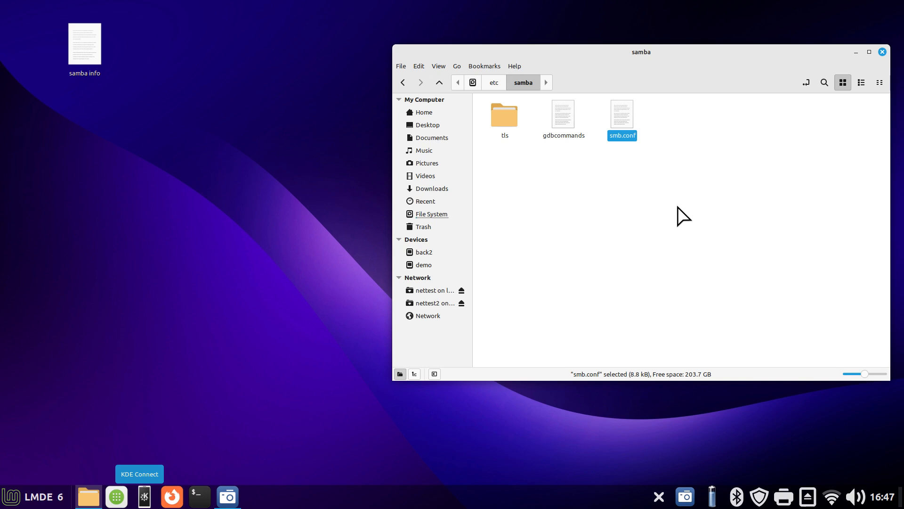
Open the /etc/samba folder as root, entering the account password to authenticate
right_click(567, 180)
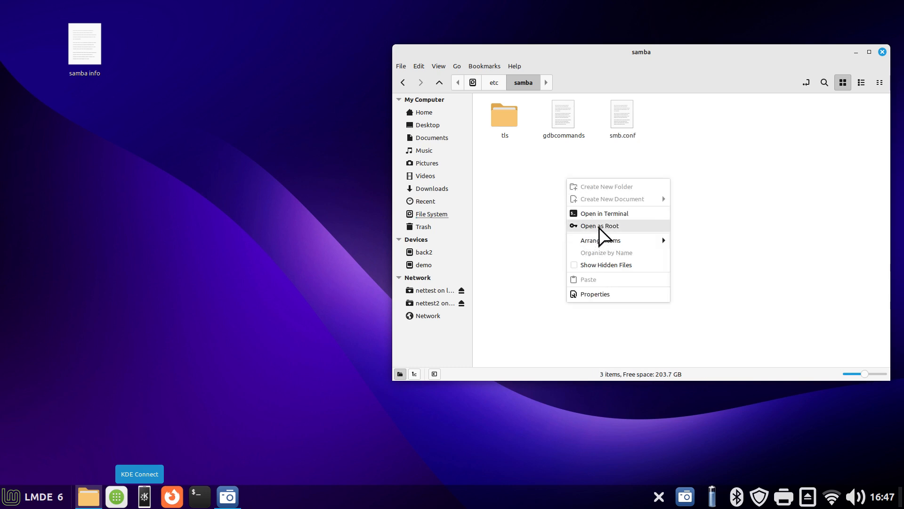
left_click(564, 218)
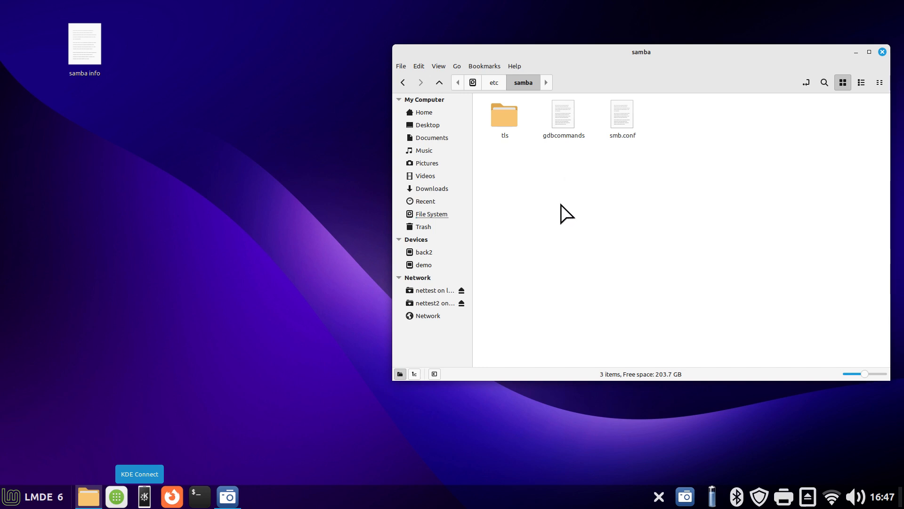
right_click(601, 187)
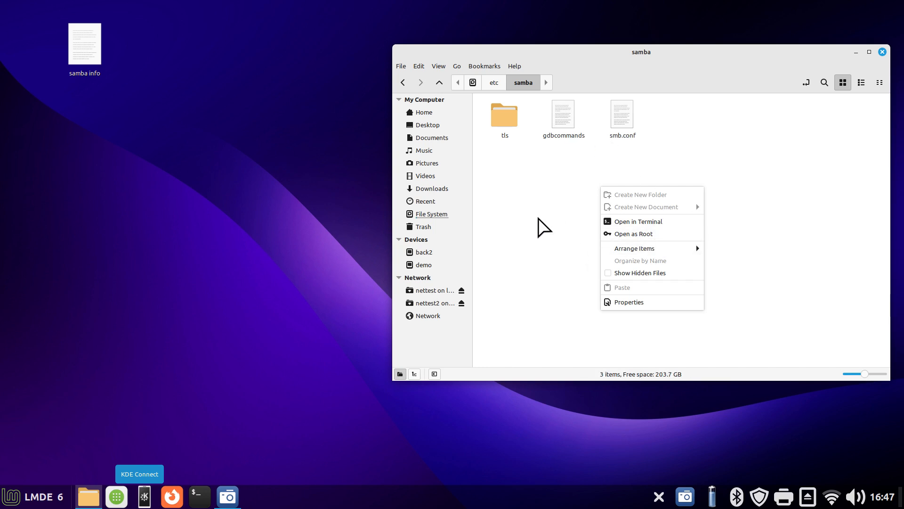
left_click(644, 232)
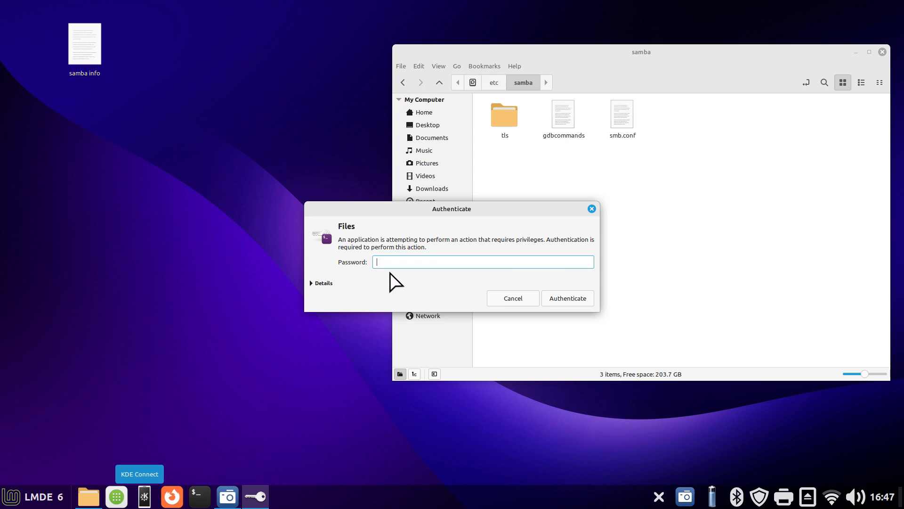
key("Return")
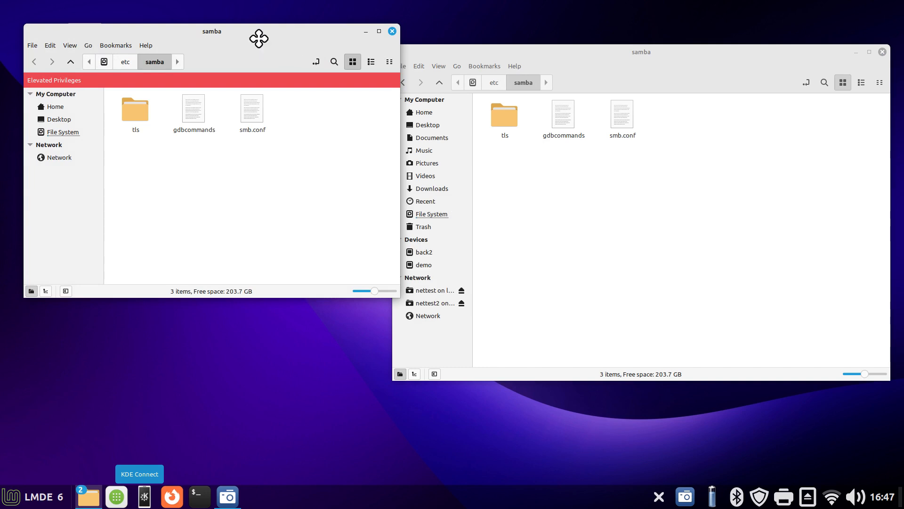
Open smb.conf for editing from the samba folder window that has elevated privileges
left_click_drag(259, 38, 600, 136)
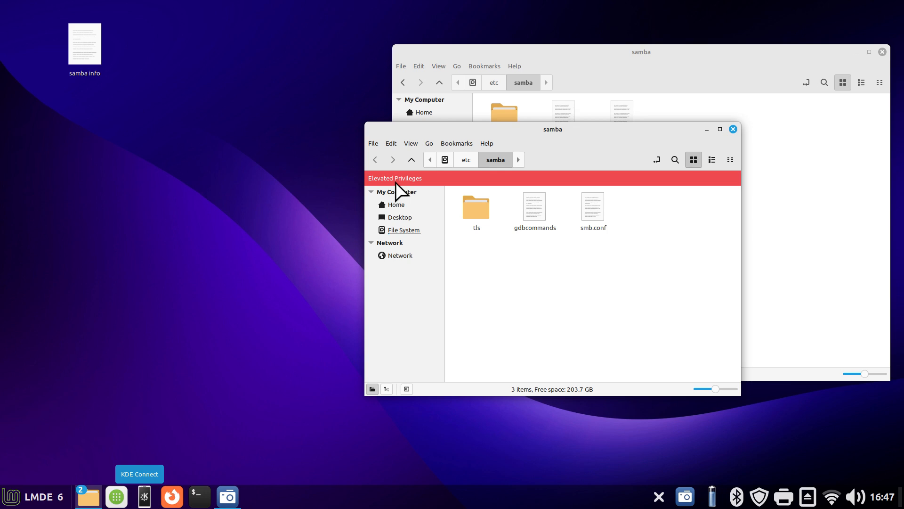
left_click(599, 207)
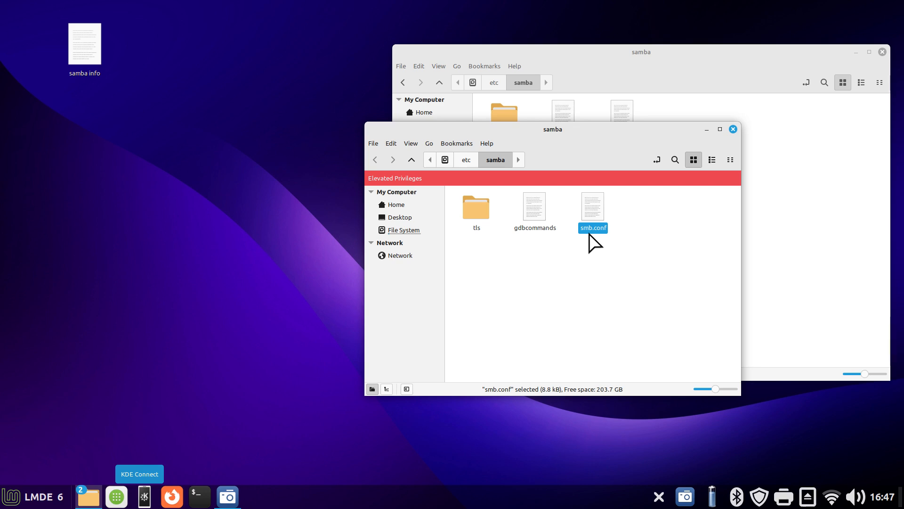
double_click(595, 207)
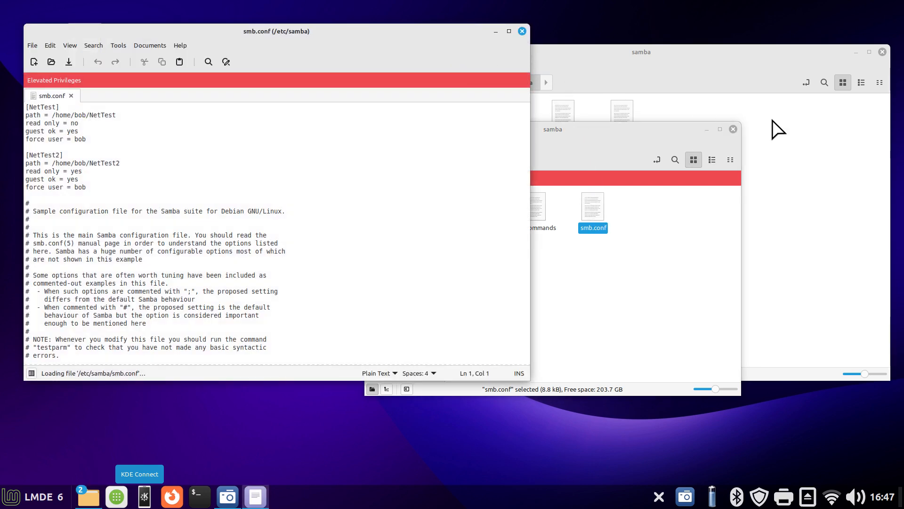
Close the elevated folder window, show the home folder in the remaining one and narrow it to sit beside the smb.conf editor
left_click(733, 129)
left_click(729, 59)
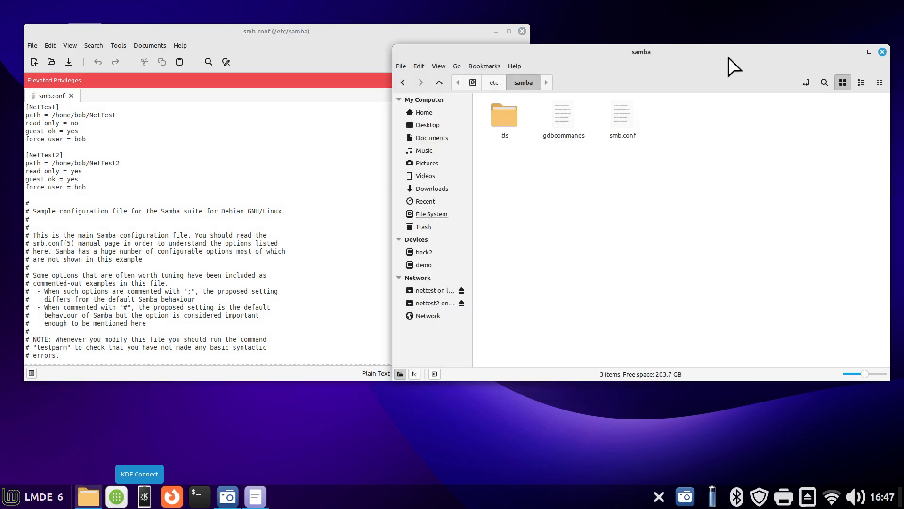
left_click(421, 112)
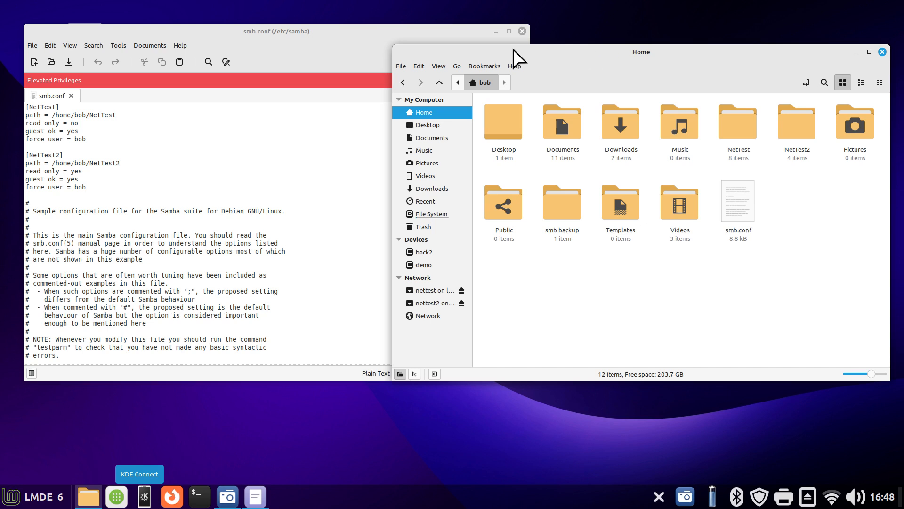
left_click_drag(393, 73, 545, 74)
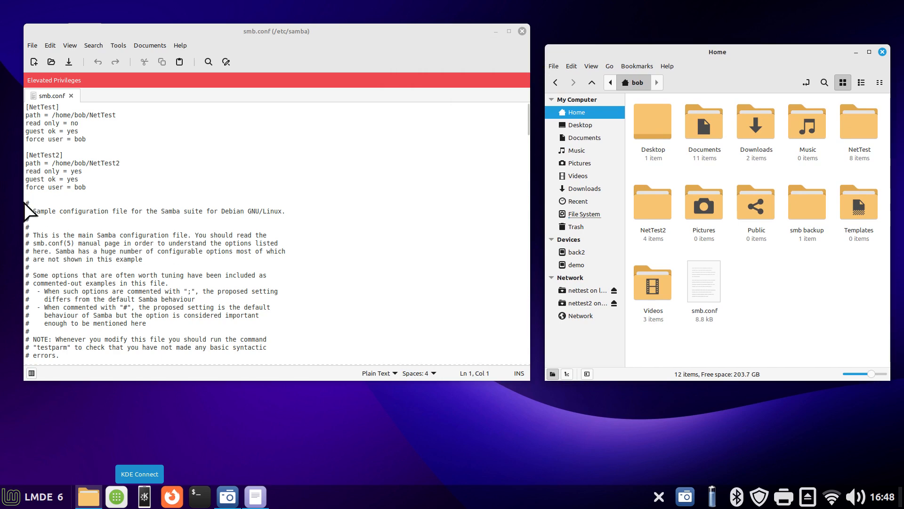
Examine where the commented sample configuration begins in smb.conf and the blank line separating it from the share definitions above
left_click_drag(26, 201, 31, 203)
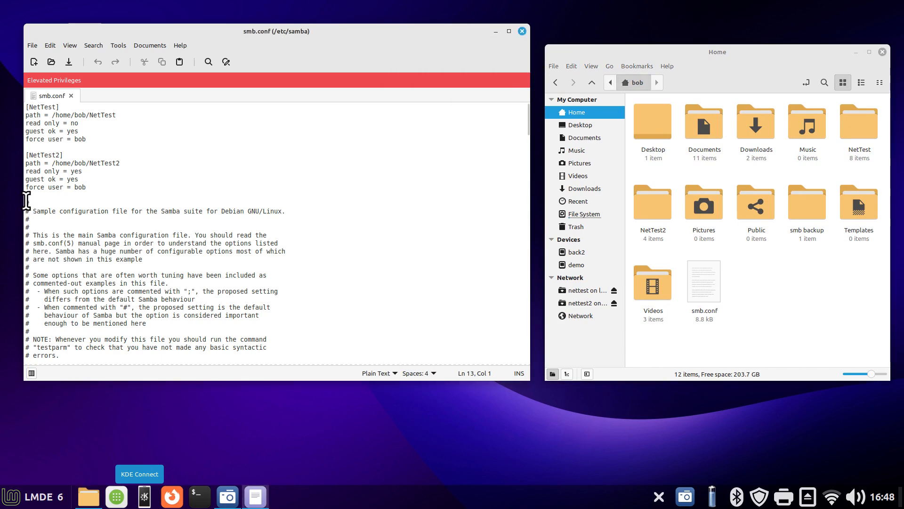
left_click(89, 212)
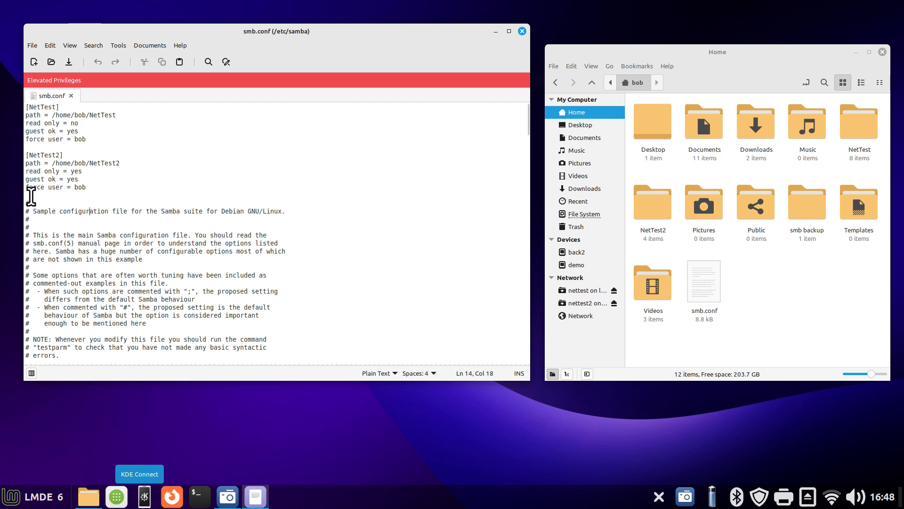
left_click_drag(26, 203, 299, 165)
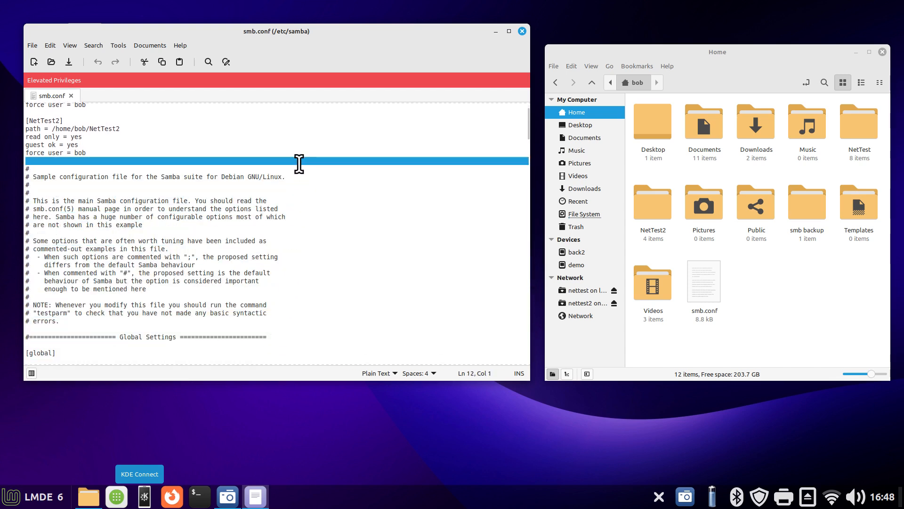
left_click(349, 161)
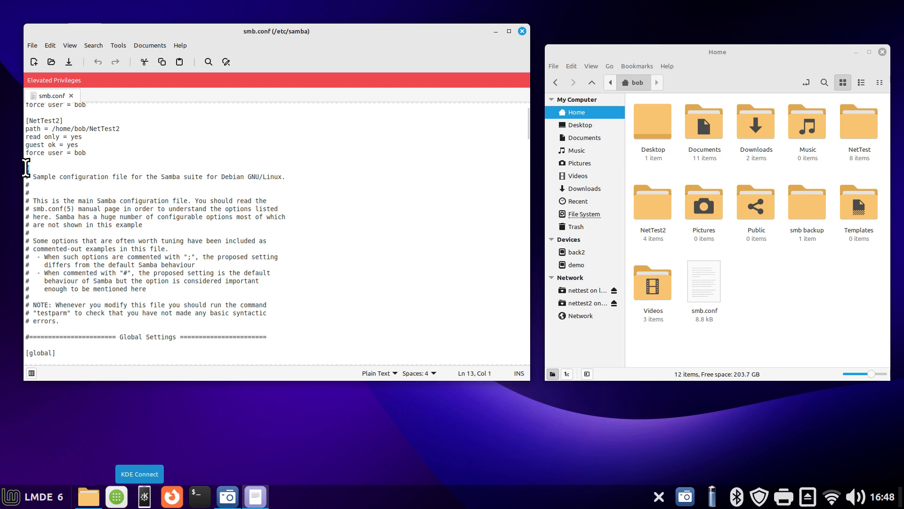
left_click(98, 161)
scroll(527, 122, "up", 1)
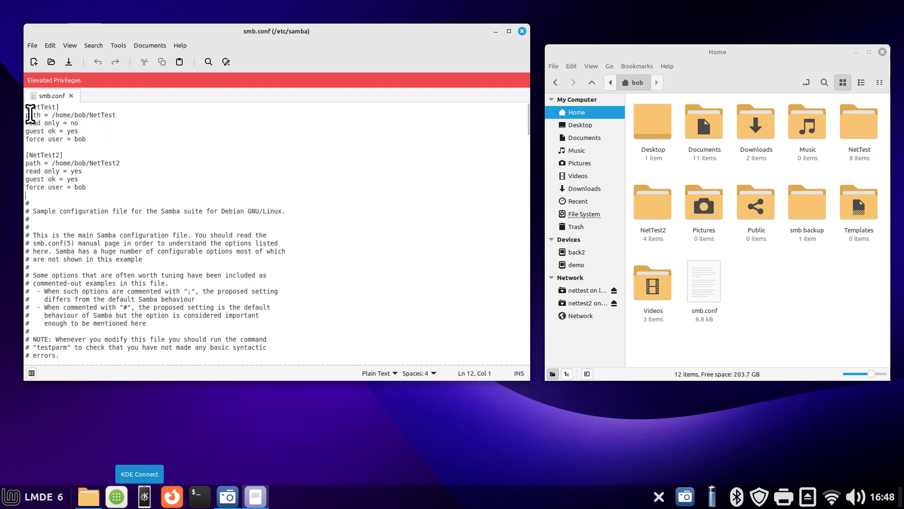
Look at the sample share in the samba info note from the desktop, return to smb.conf and close the note
left_click_drag(231, 35, 375, 48)
left_click(81, 42)
double_click(81, 41)
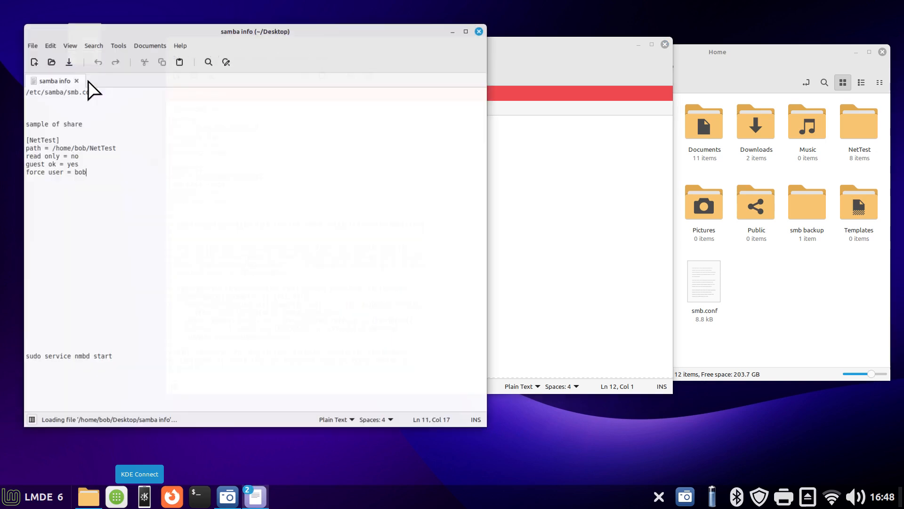
left_click(575, 61)
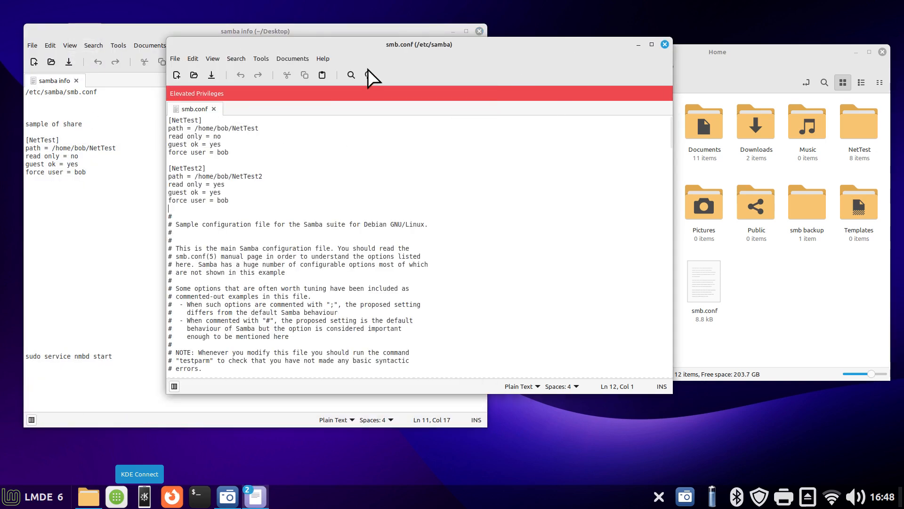
left_click(479, 31)
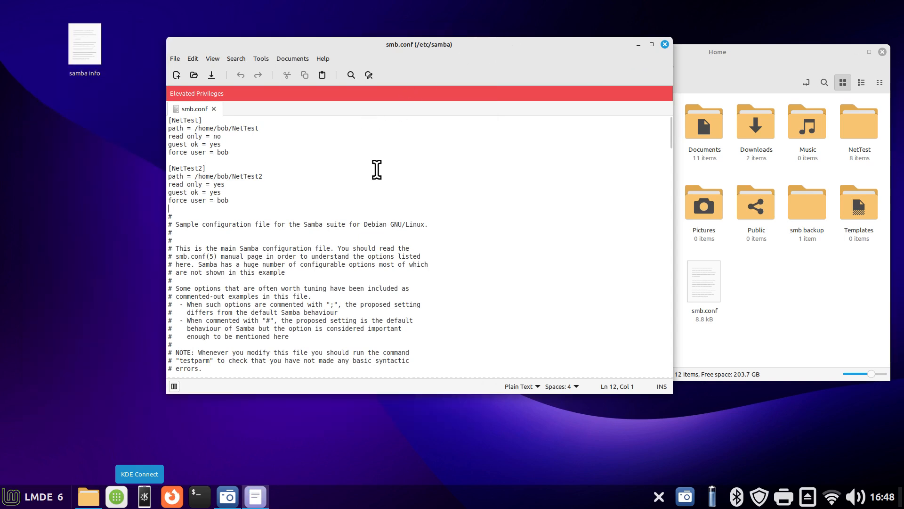
Enlarge the smb.conf text beside the home folder and highlight the [NetTest] heading, its opening bracket and the share name
scroll(477, 230, "up", 8)
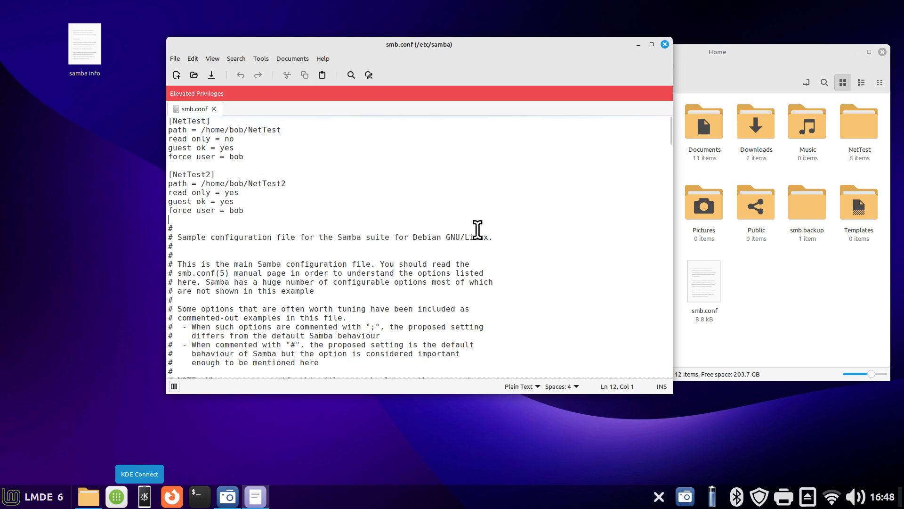
left_click_drag(493, 45, 363, 24)
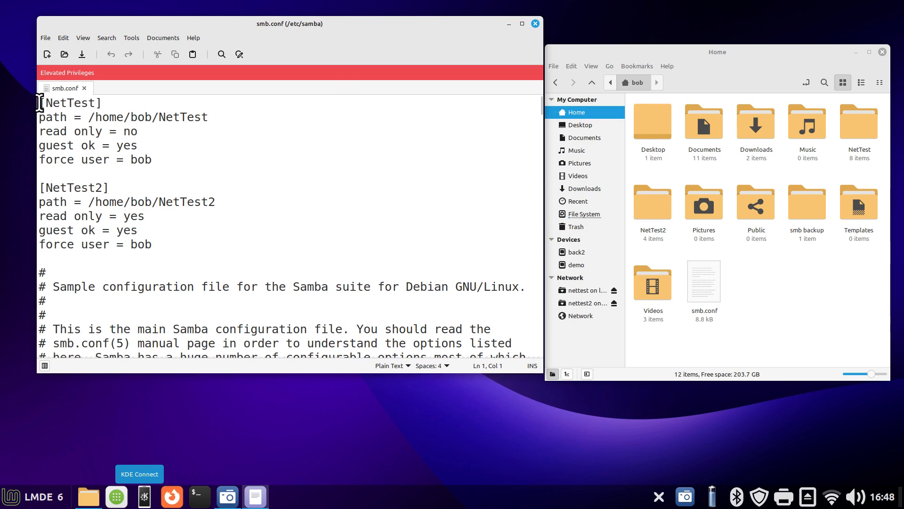
left_click_drag(40, 103, 127, 102)
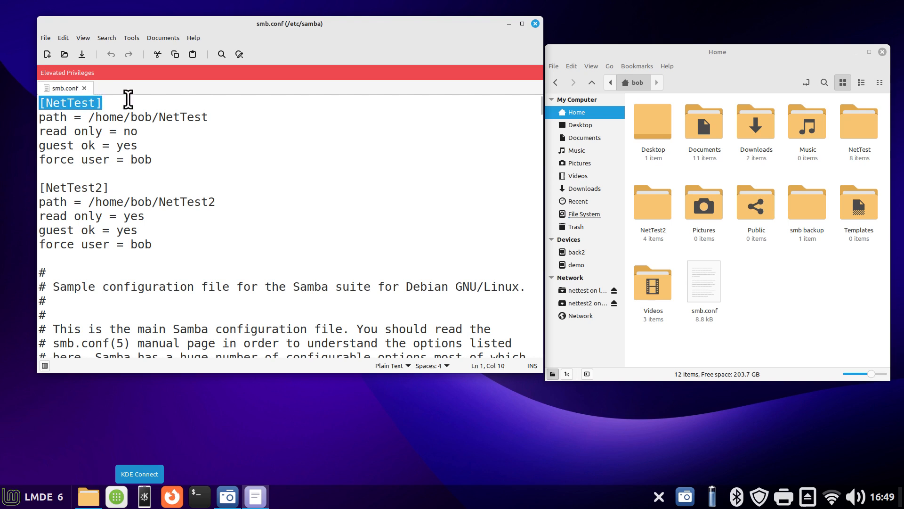
left_click(52, 104)
left_click_drag(42, 102, 38, 103)
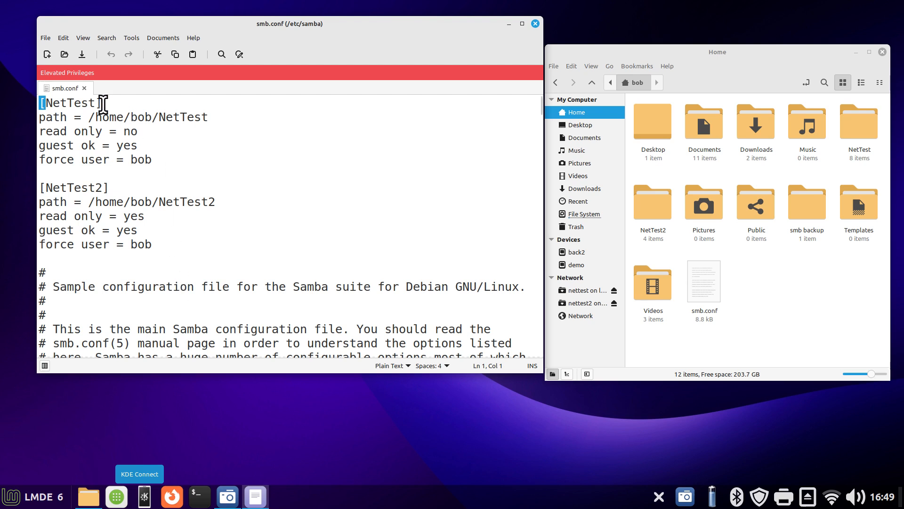
left_click_drag(96, 103, 46, 104)
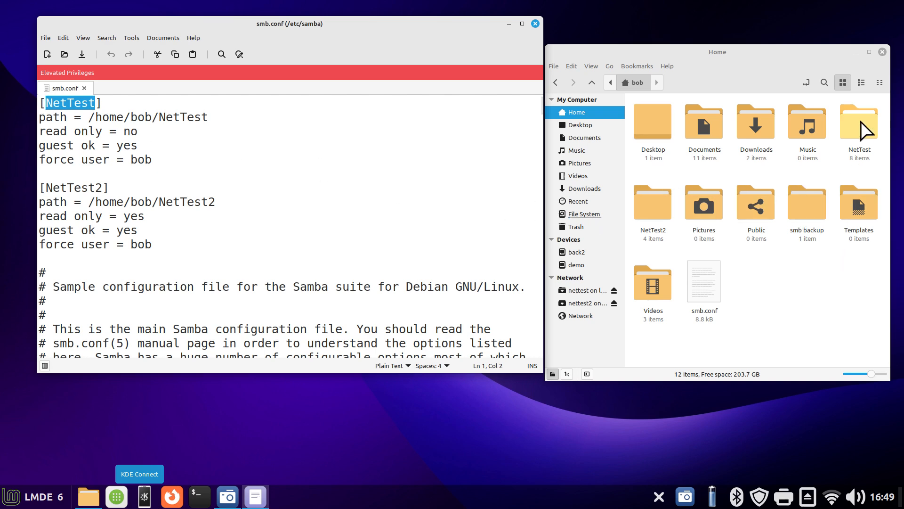
Check the owner, group and folder access permissions of the NetTest folder in its properties, closing the dialog
left_click(868, 134)
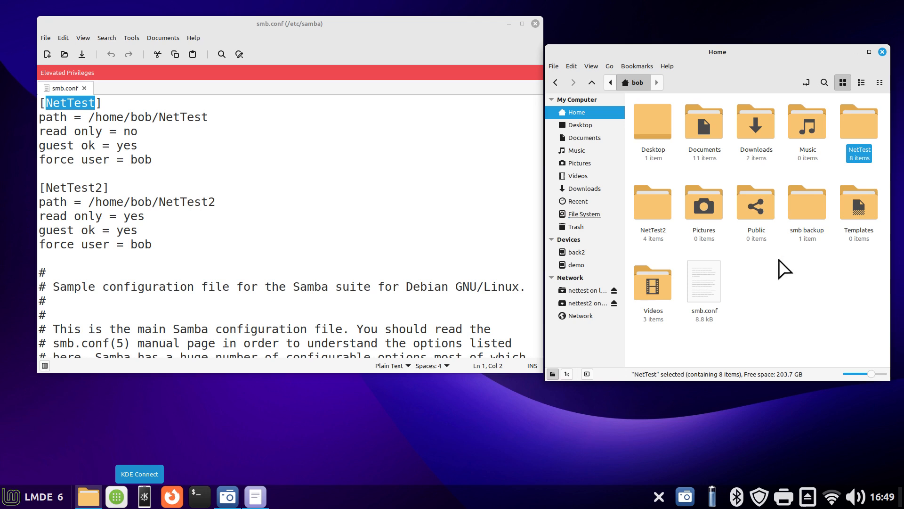
right_click(758, 288)
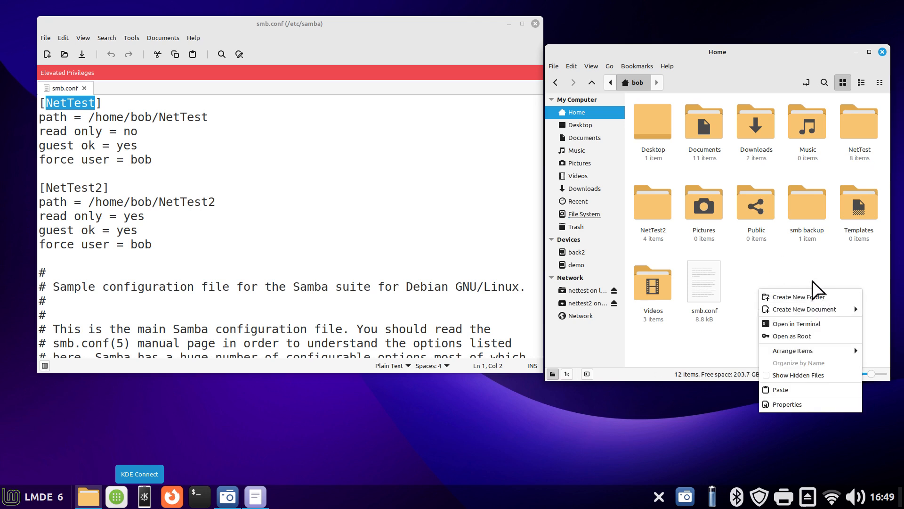
left_click(799, 244)
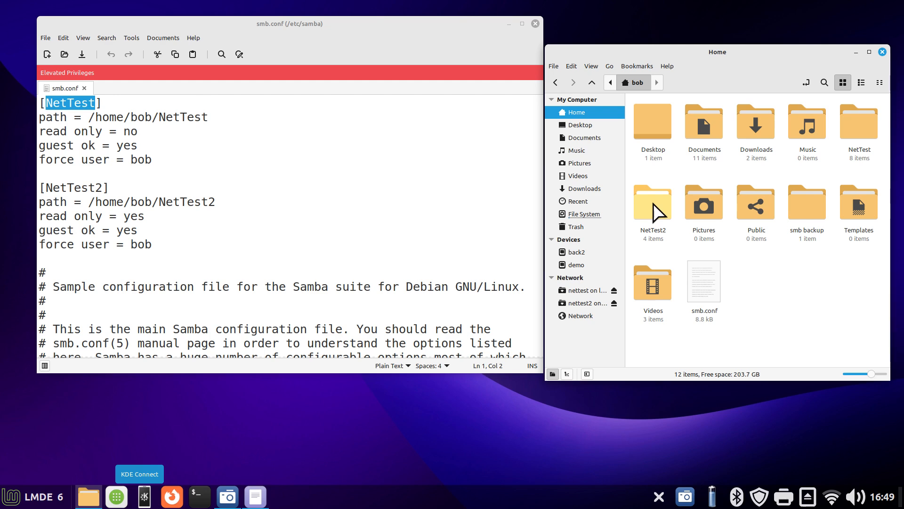
right_click(858, 130)
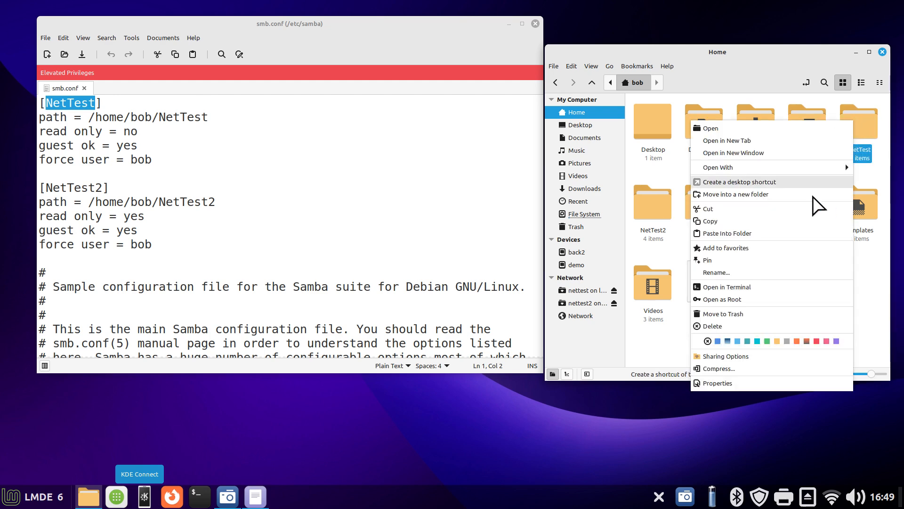
left_click(767, 383)
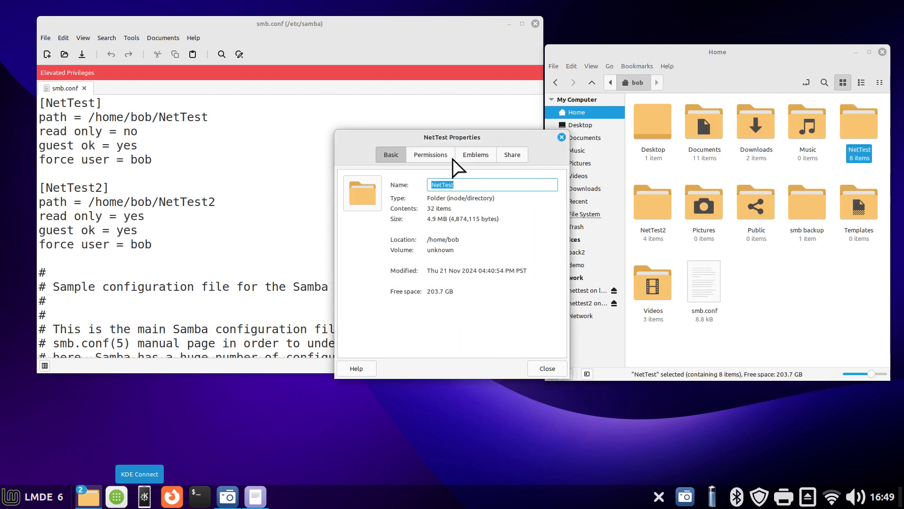
left_click(430, 155)
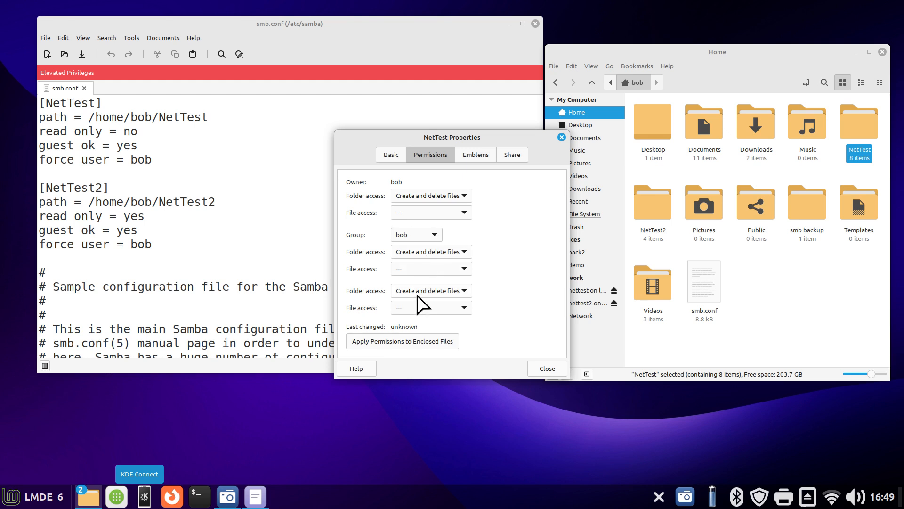
left_click(562, 137)
Check the permissions of the NetTest2 folder in its properties for comparison, closing the dialog
left_click(652, 208)
right_click(652, 208)
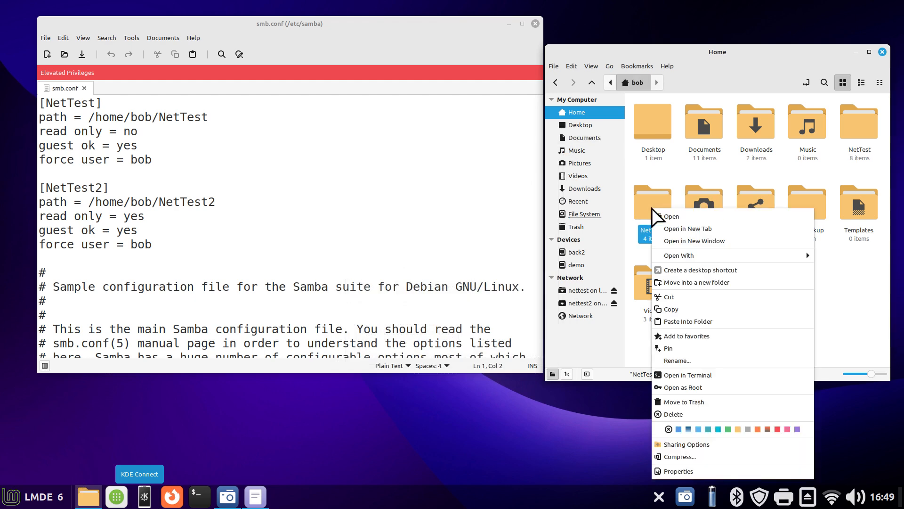
left_click(707, 471)
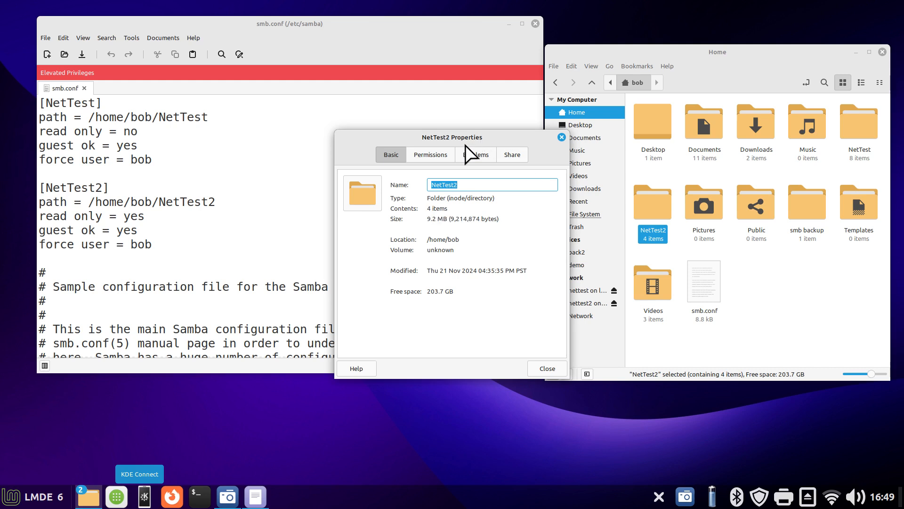
left_click(443, 158)
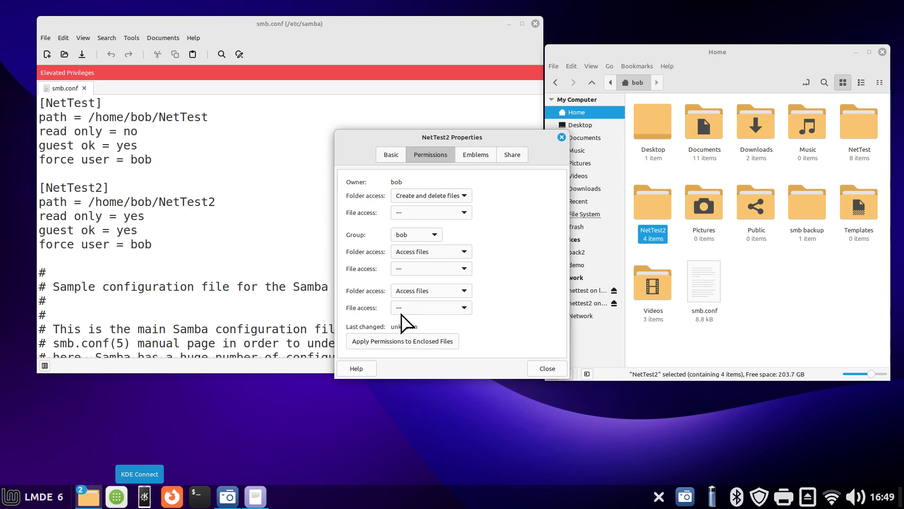
left_click(561, 137)
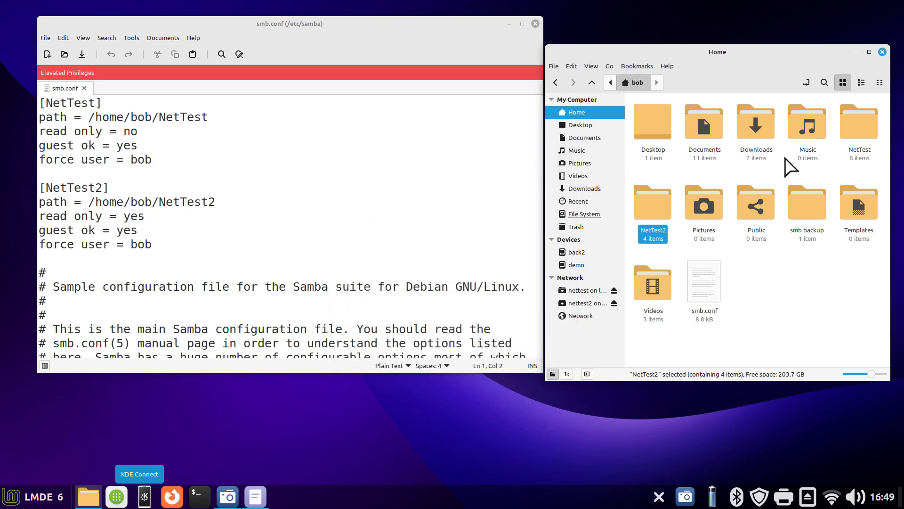
Select the NetTest folder in the home folder and highlight its matching [NetTest] heading in smb.conf
left_click(857, 130)
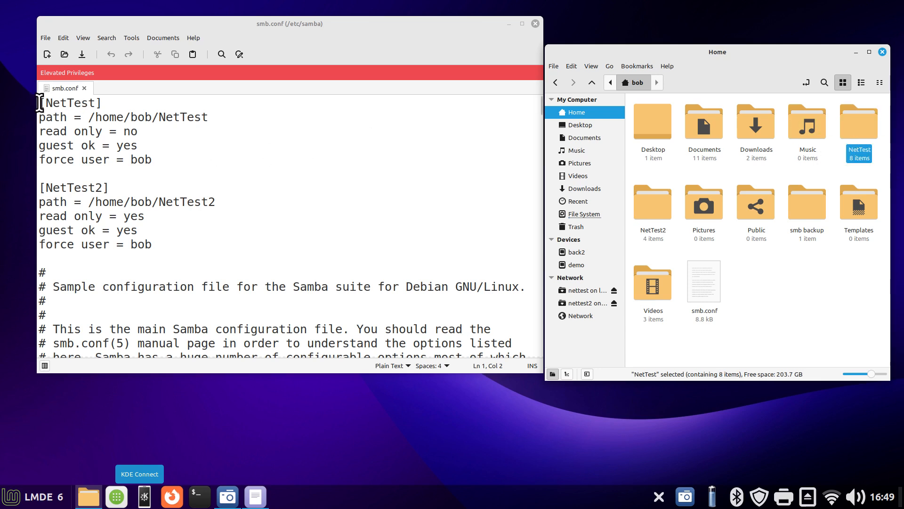
left_click_drag(39, 103, 103, 104)
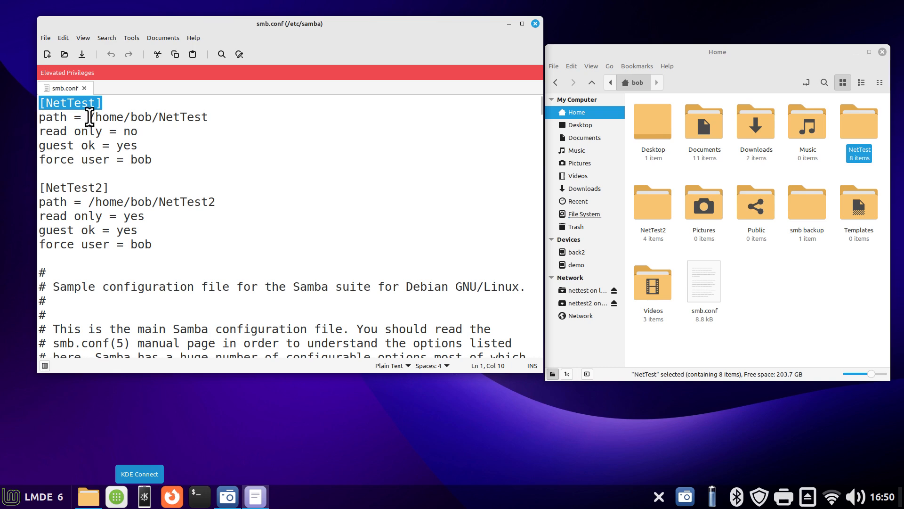
Highlight the folder name in the [NetTest] path line of smb.conf and shift the home folder window slightly down
left_click_drag(83, 117, 269, 129)
left_click(705, 52)
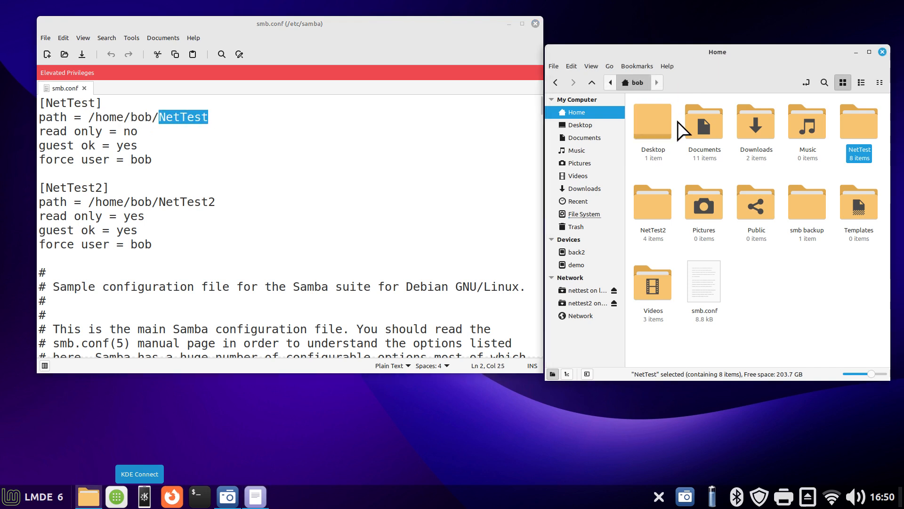
mouse_move(703, 51)
left_mouse_down()
mouse_move(690, 38)
mouse_move(687, 48)
mouse_move(707, 48)
mouse_move(701, 57)
left_mouse_up()
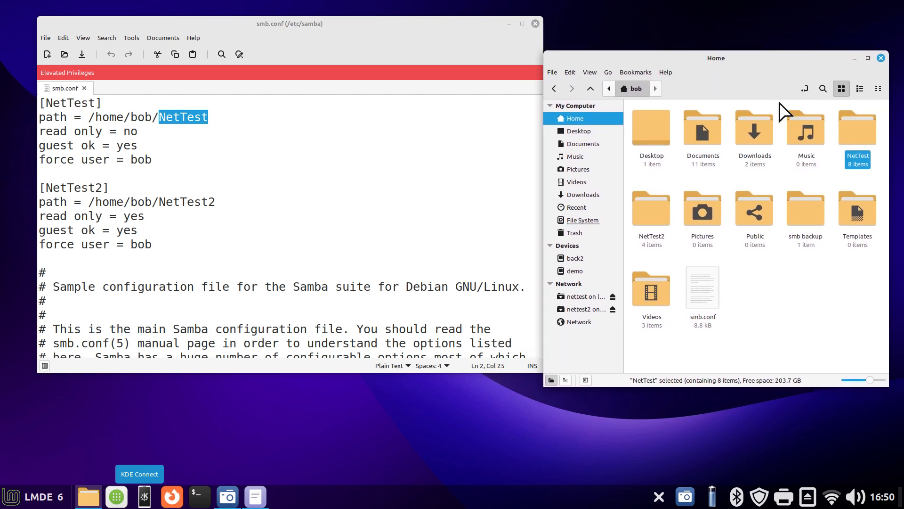
Copy the home folder's location as text, paste it at the end of the [NetTest] path line and delete the pasted text
left_click(805, 89)
right_click(619, 89)
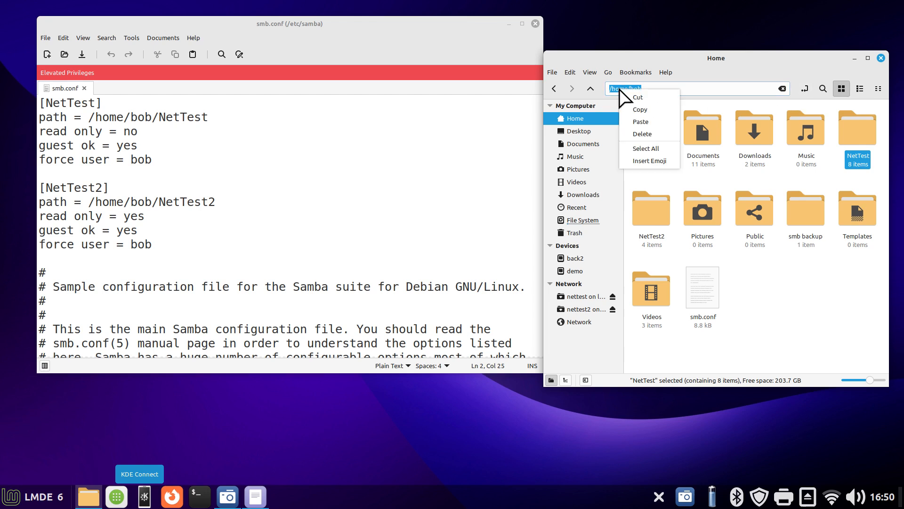
left_click(639, 110)
left_click(258, 118)
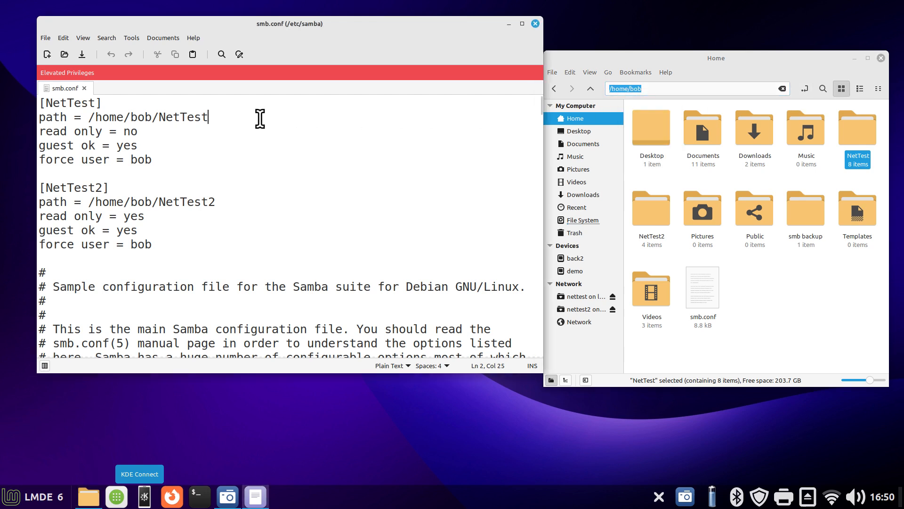
right_click(260, 119)
left_click(290, 178)
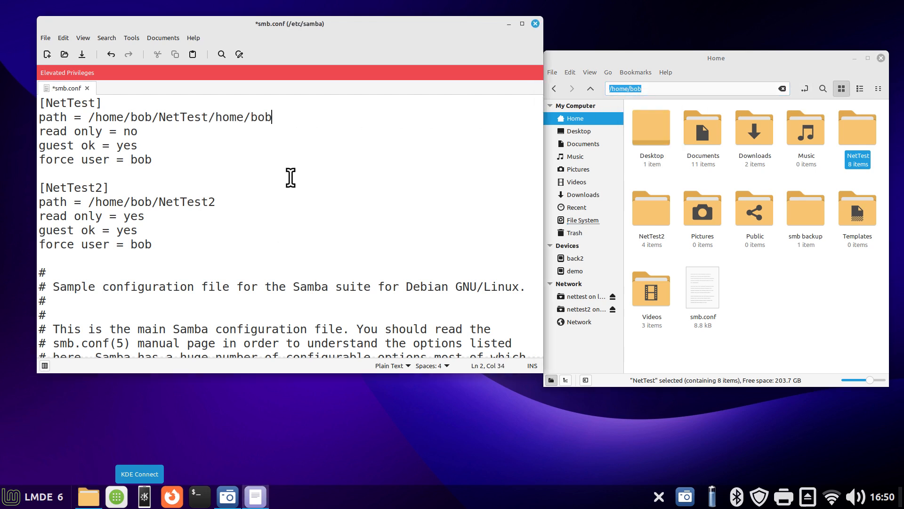
key("BackSpace")
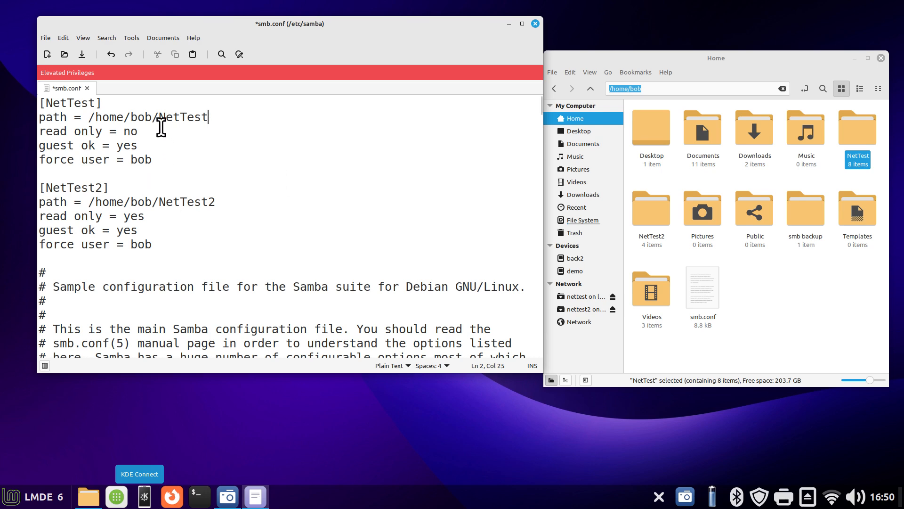
Highlight the slash before the folder name in the [NetTest] path line, and the folder name itself
left_click_drag(153, 116, 158, 117)
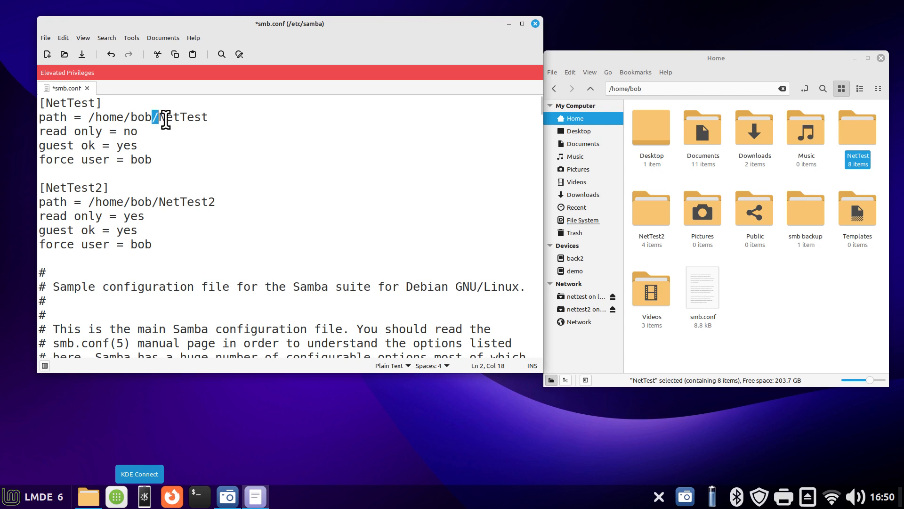
left_click(213, 145)
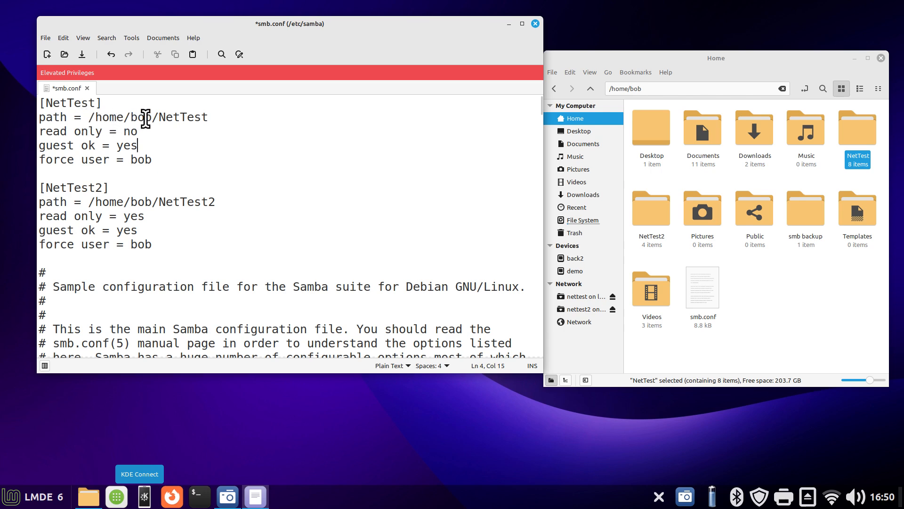
left_click_drag(130, 116, 209, 117)
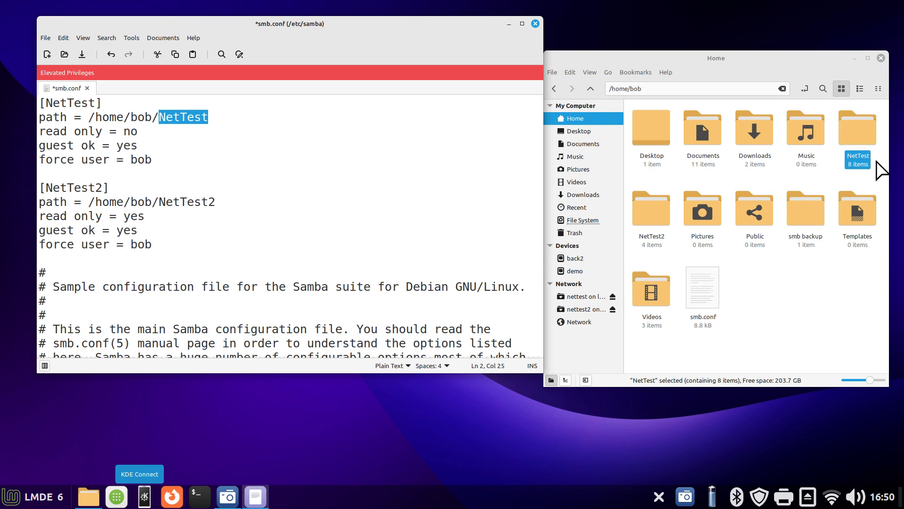
left_click(222, 133)
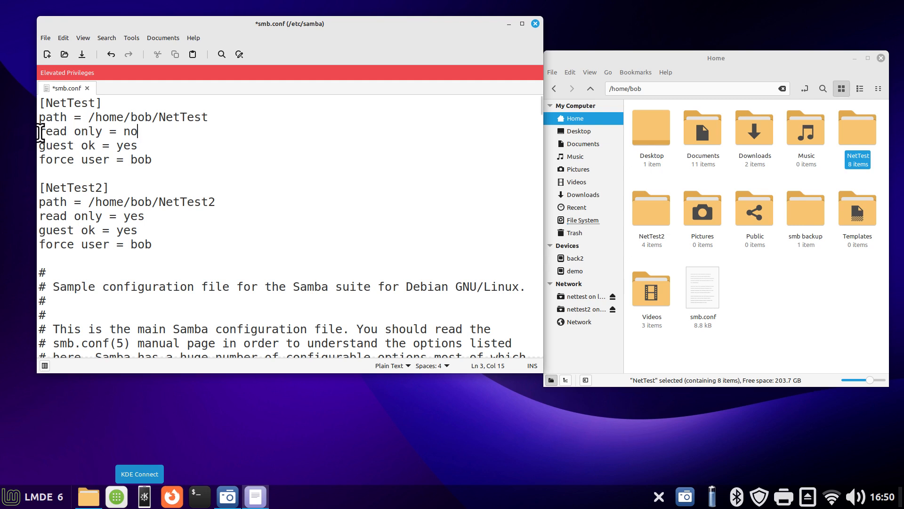
Highlight the read only setting and the force user value of the [NetTest] share
left_click_drag(40, 132, 141, 131)
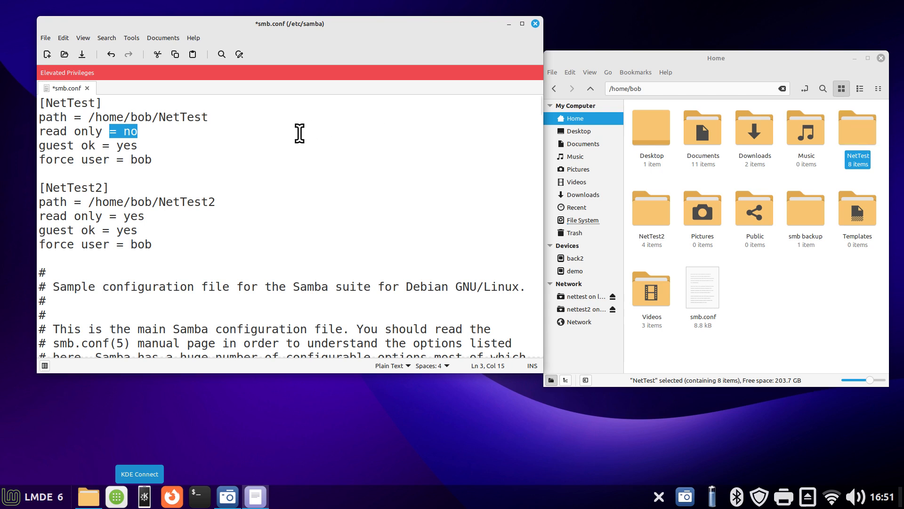
left_click(172, 128)
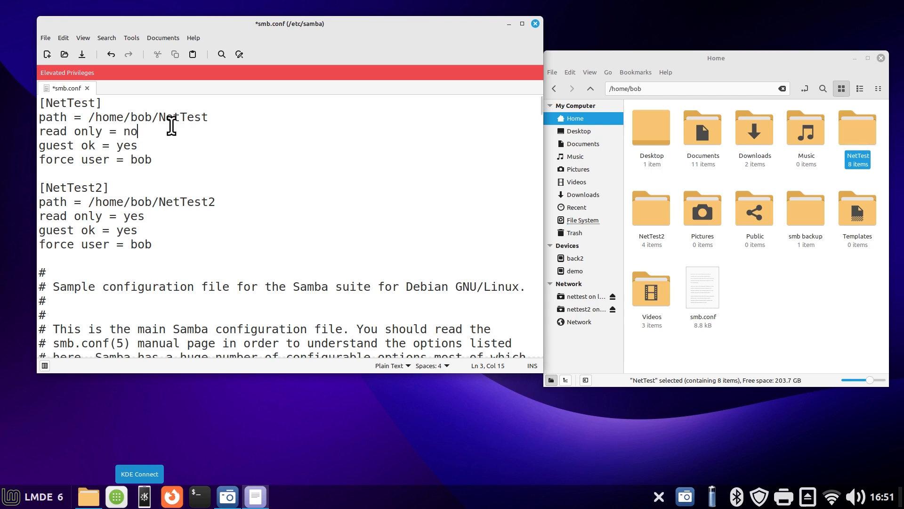
double_click(130, 132)
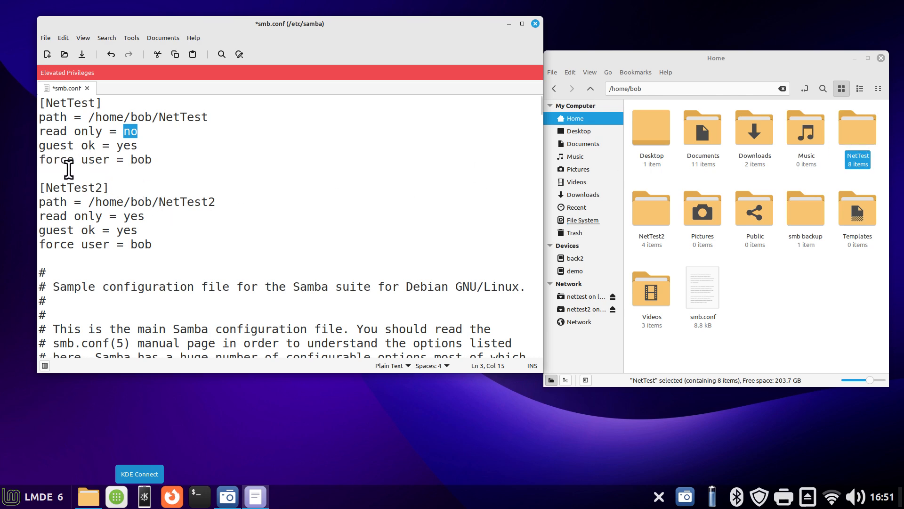
double_click(135, 159)
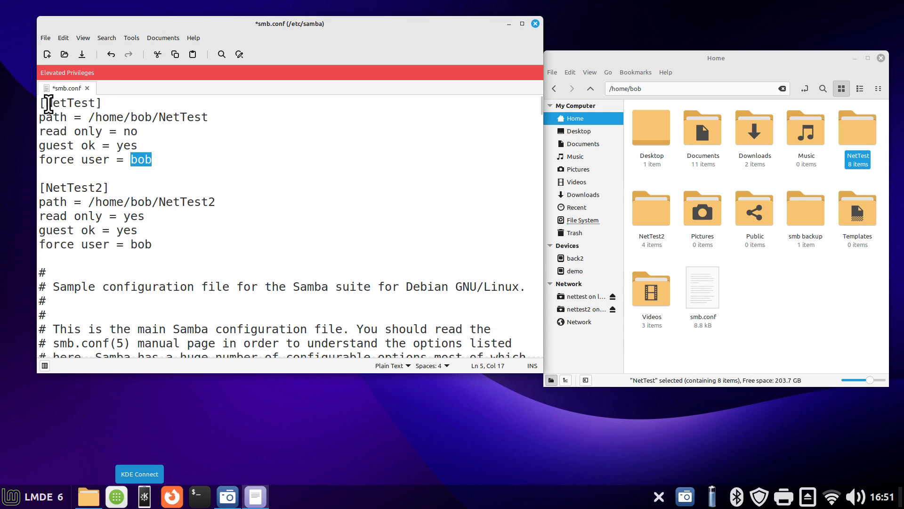
Select the whole five-line [NetTest] share block and show its copy and paste options, dismissing them without copying
left_click_drag(41, 103, 259, 161)
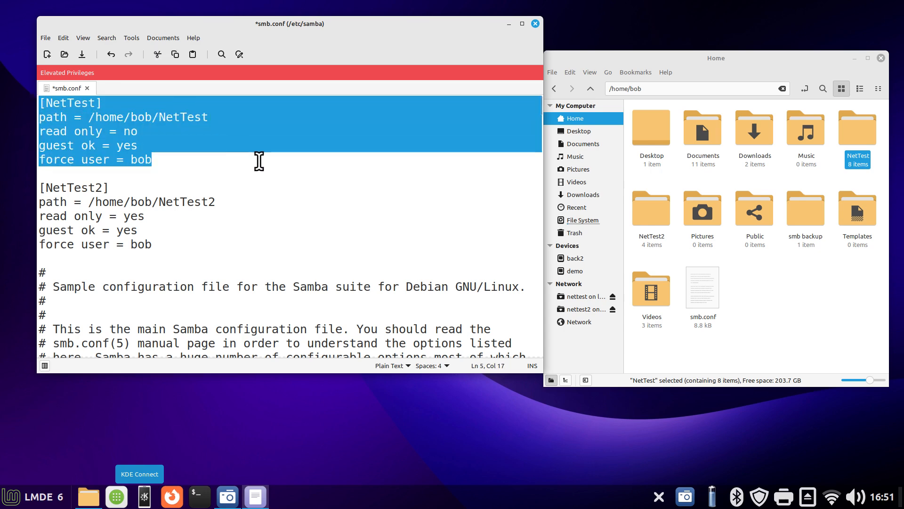
left_click(159, 202)
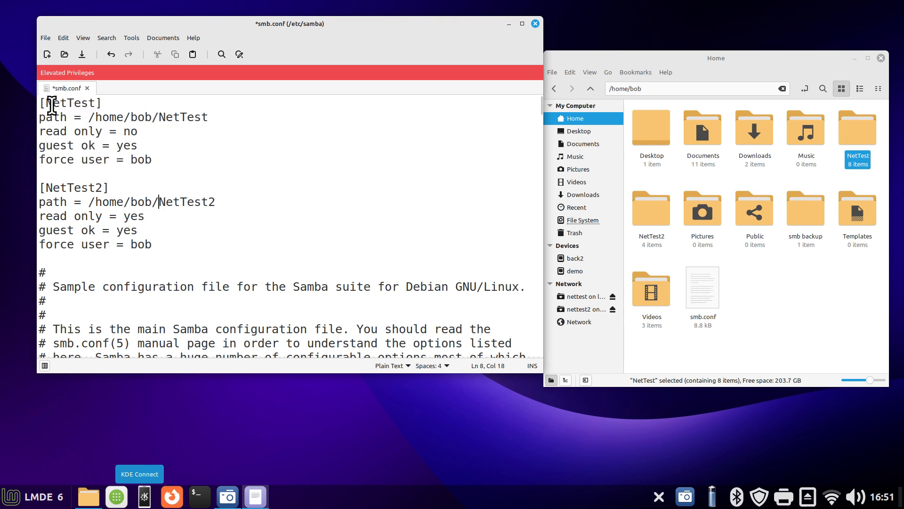
left_click_drag(39, 103, 268, 157)
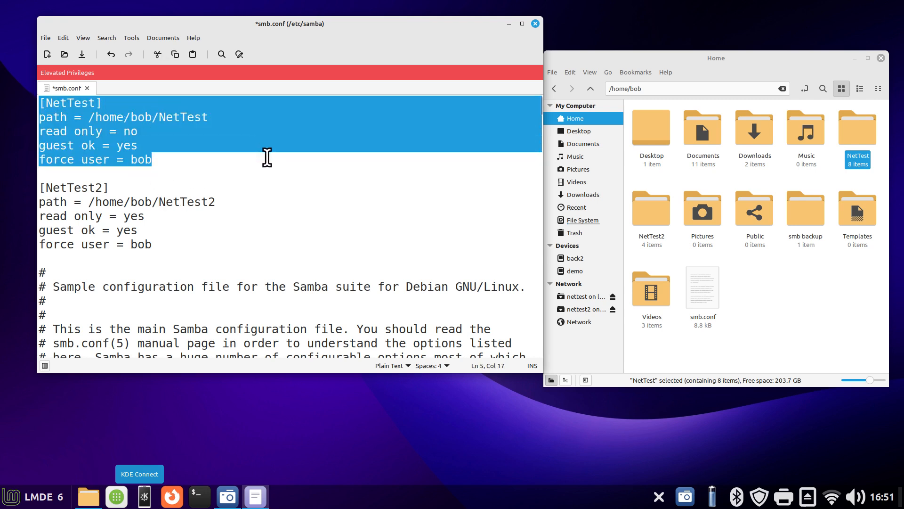
right_click(100, 119)
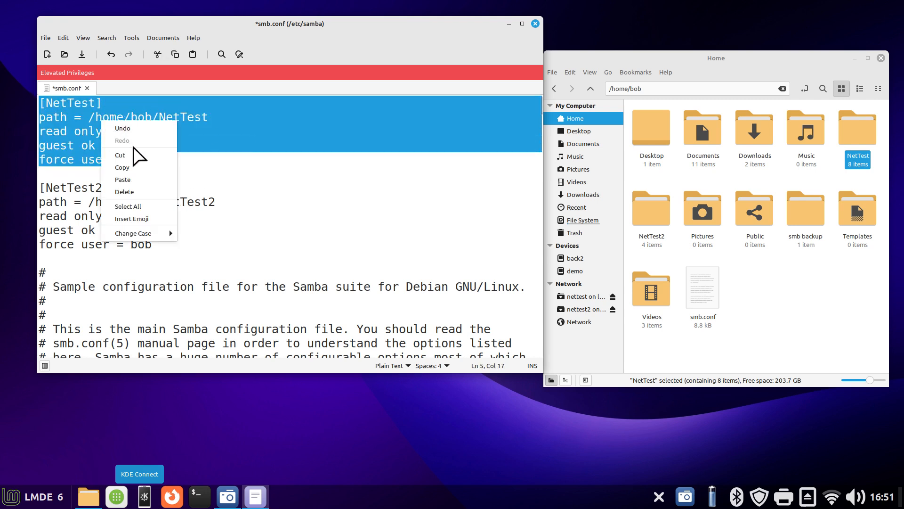
left_click(330, 203)
Highlight what differs in the second share: the 2 in its heading and path, and its read only value
left_click(97, 188)
left_click_drag(97, 187, 109, 187)
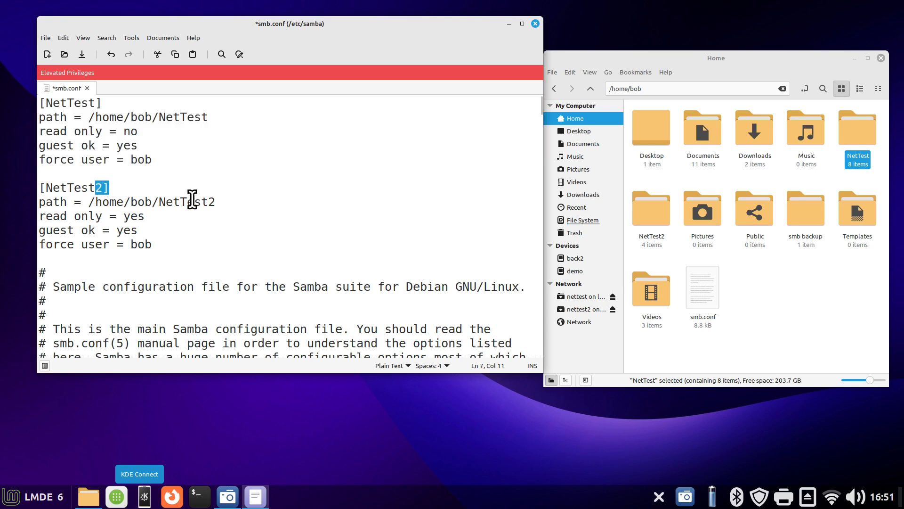
left_click_drag(207, 202, 217, 201)
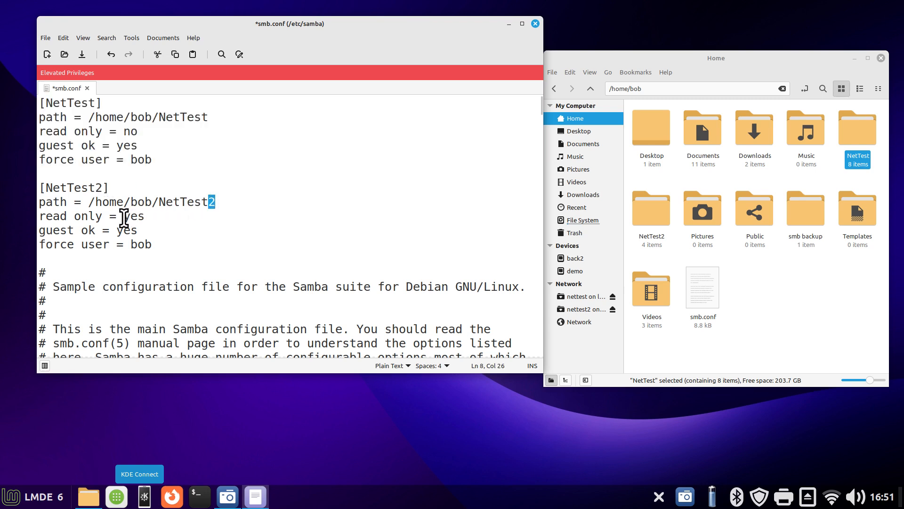
left_click_drag(124, 216, 144, 216)
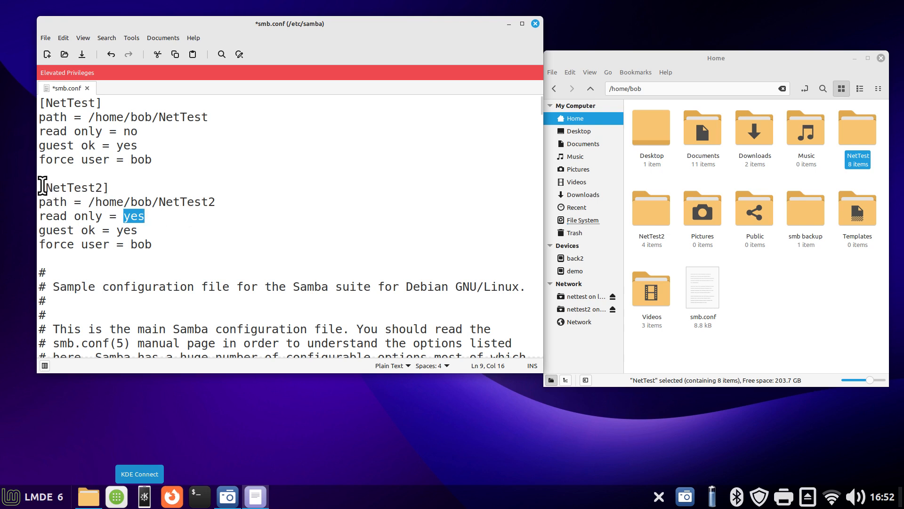
Match the [NetTest2] heading to the NetTest2 folder and compare the read only values of both shares
left_click_drag(39, 190, 114, 188)
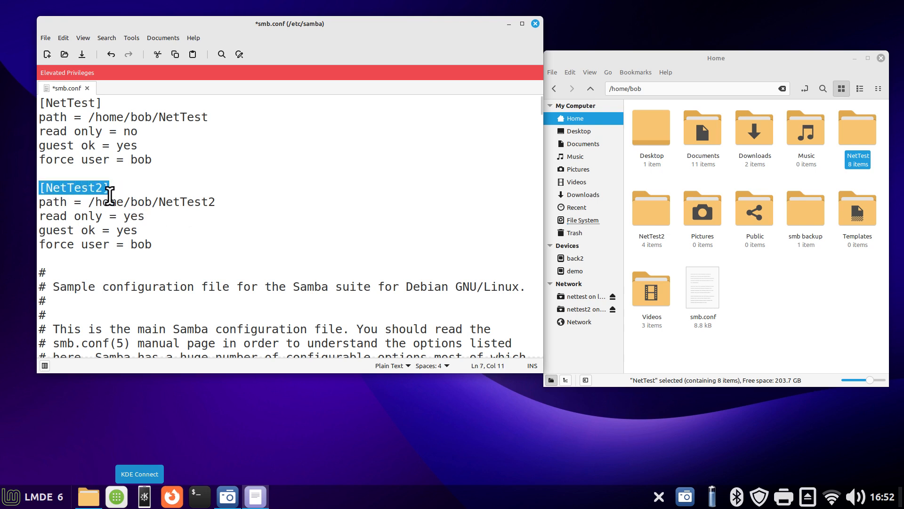
left_click(650, 208)
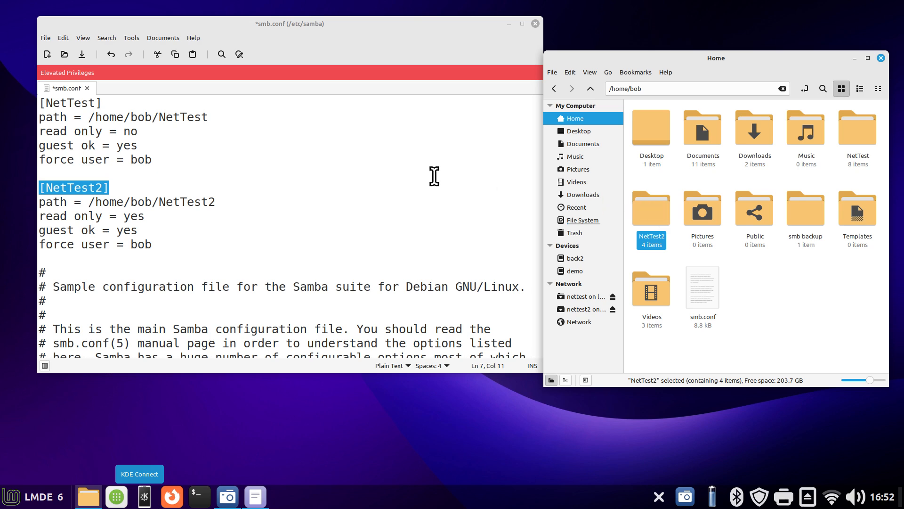
double_click(133, 216)
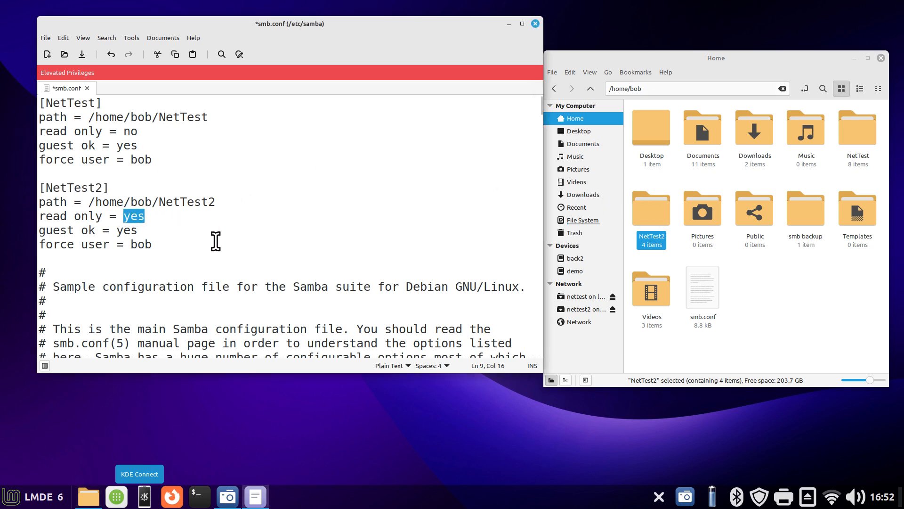
double_click(130, 131)
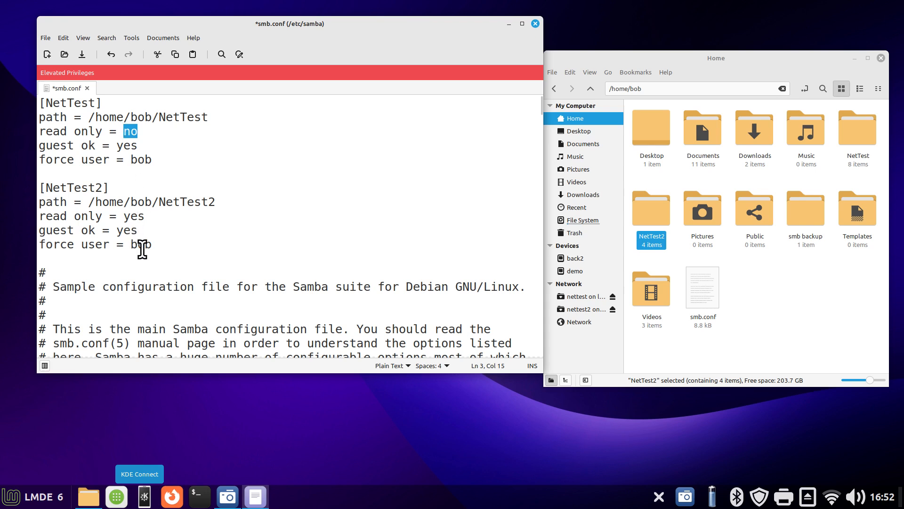
Place the cursor on the blank line below the [NetTest2] block and close smb.conf without saving
left_click(55, 258)
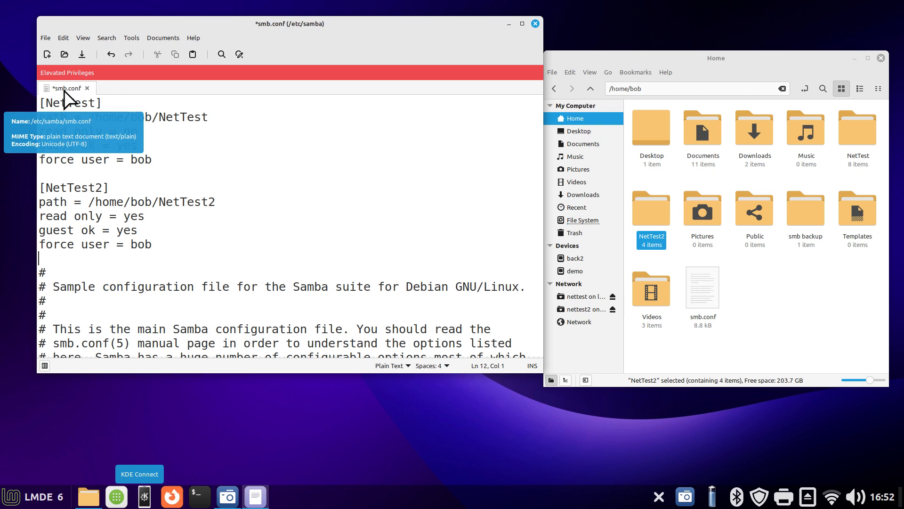
left_click(535, 24)
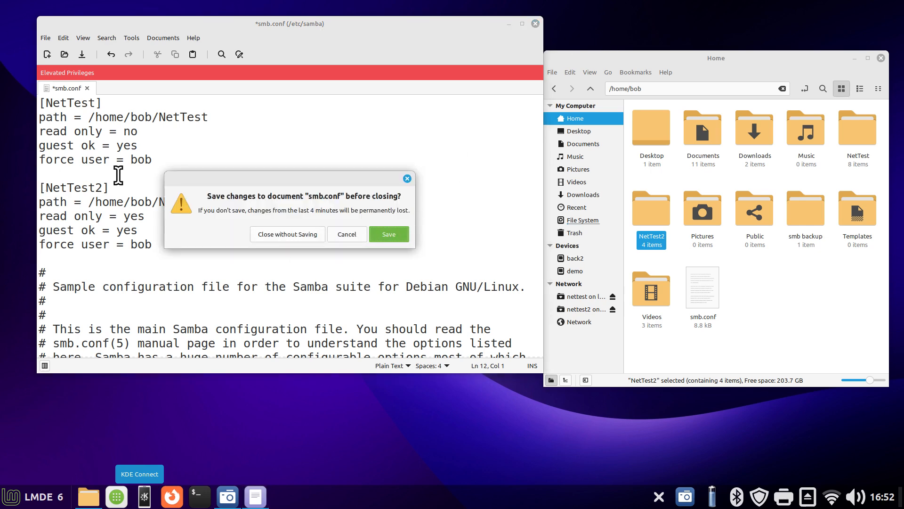
left_click(280, 235)
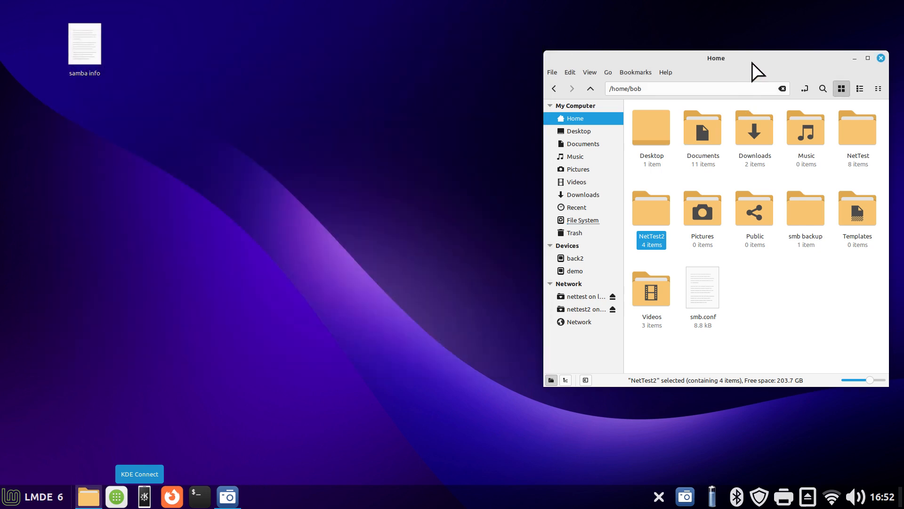
Centre the file manager window and open /etc/samba/smb.conf from the file system as a normal user
left_click_drag(751, 63, 478, 60)
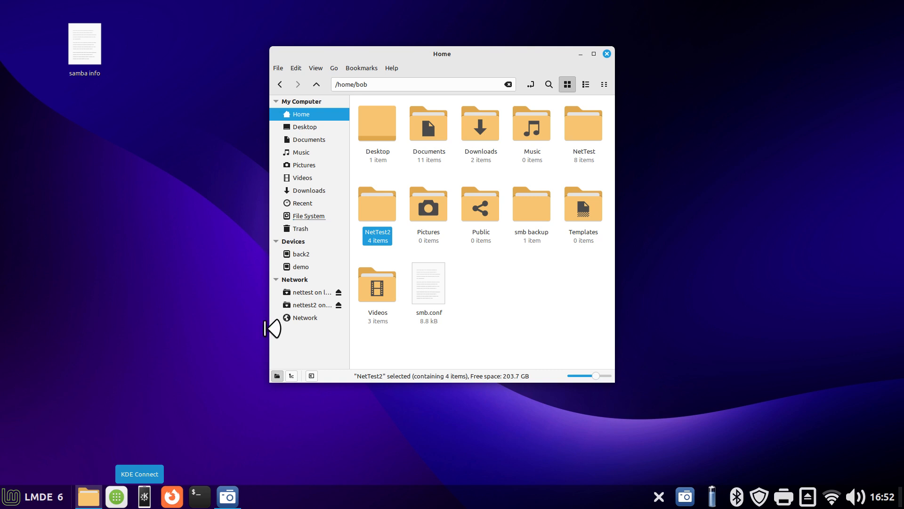
left_click(312, 216)
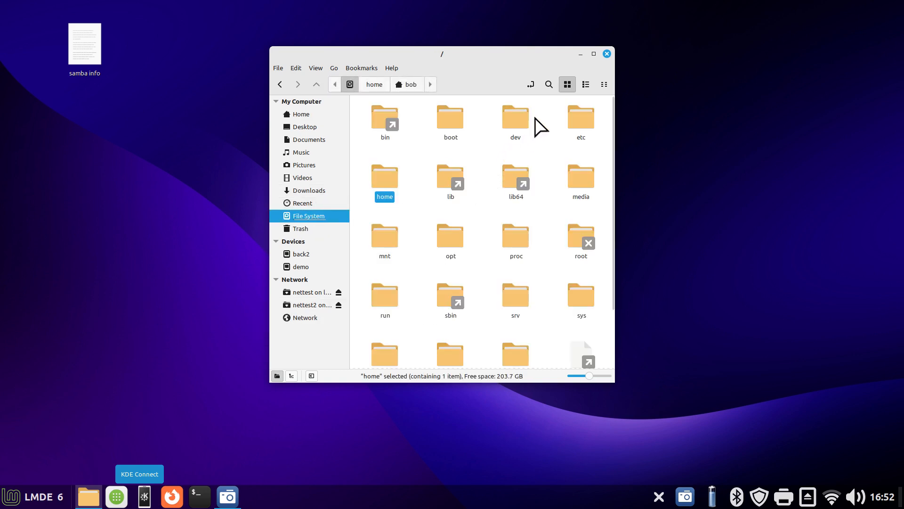
double_click(579, 126)
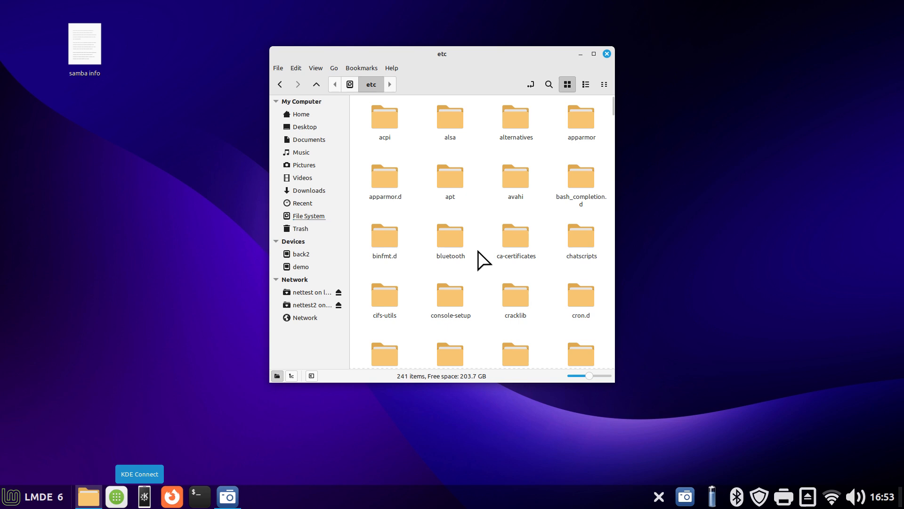
type("samba")
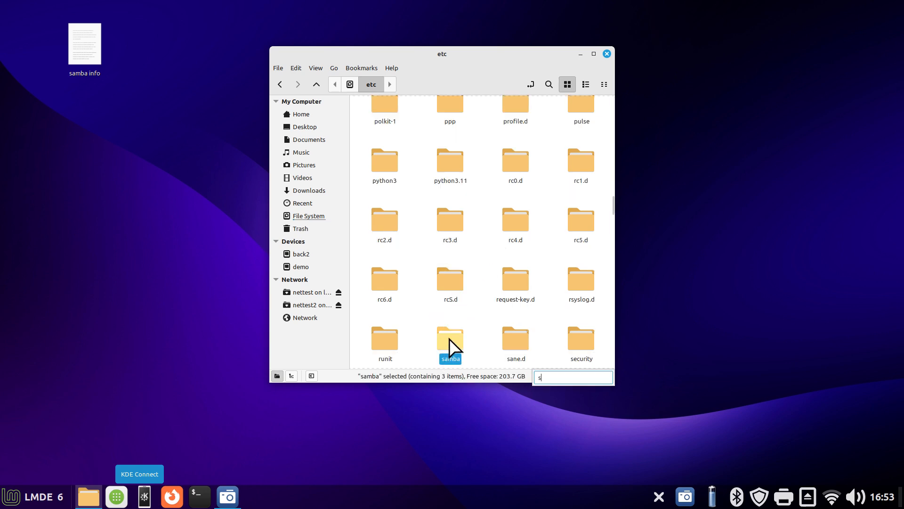
double_click(449, 338)
double_click(518, 123)
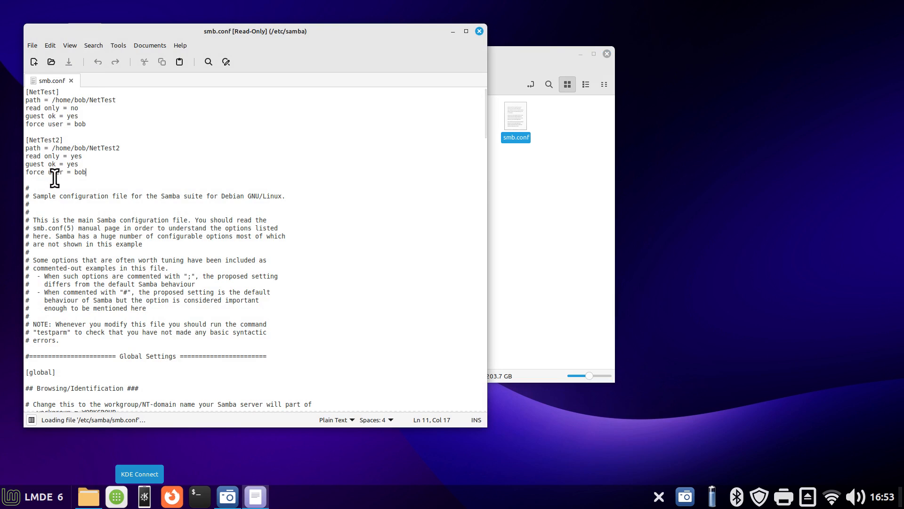
Close the smb.conf and samba folder windows, and bring up the shutdown and restart options without choosing one
left_click(479, 31)
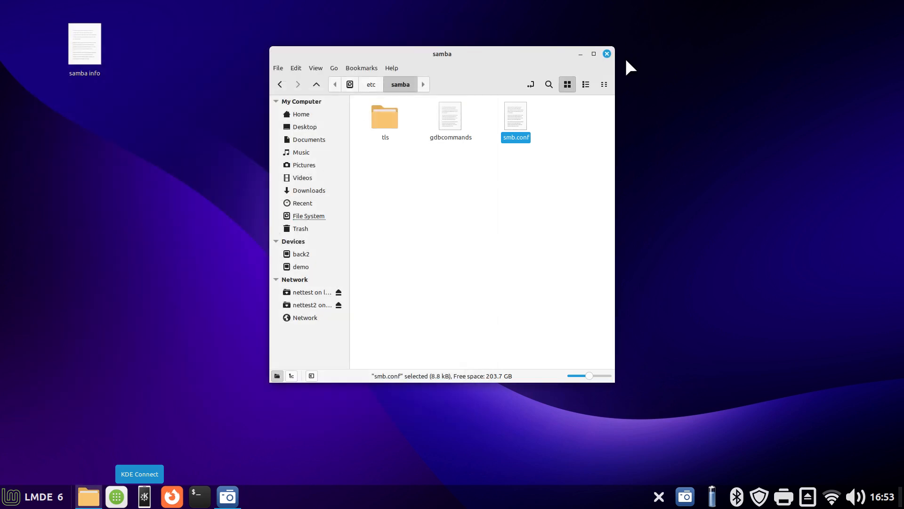
left_click(607, 54)
left_click(8, 503)
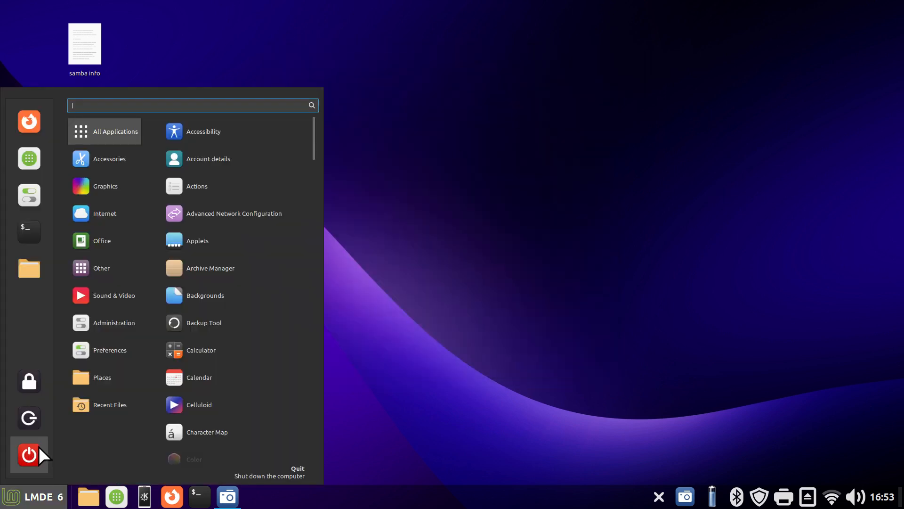
left_click(39, 449)
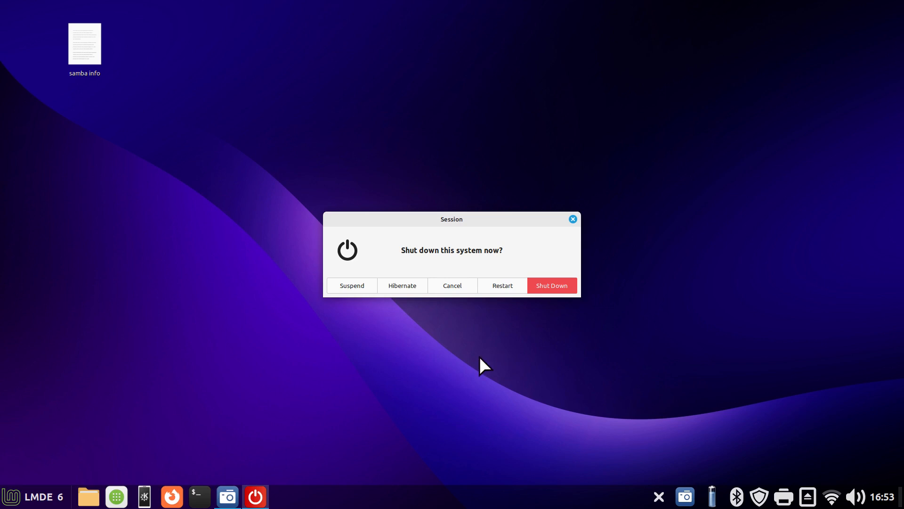
left_click(572, 219)
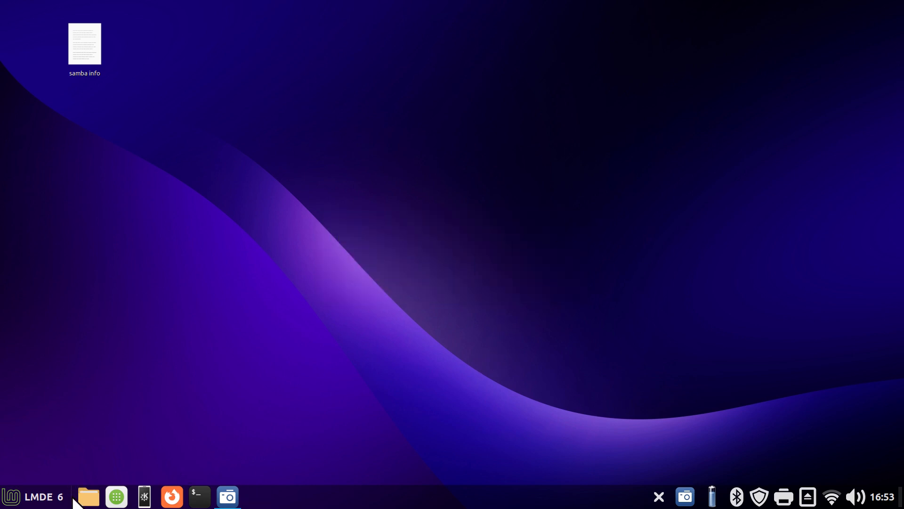
Browse the network to the LMDE6A1 computer and view its Windows shares
left_click(87, 497)
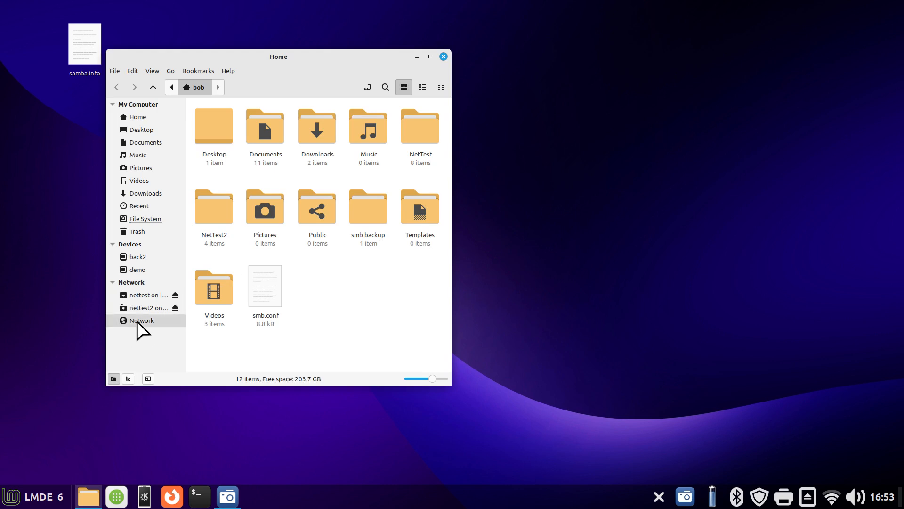
left_click(148, 319)
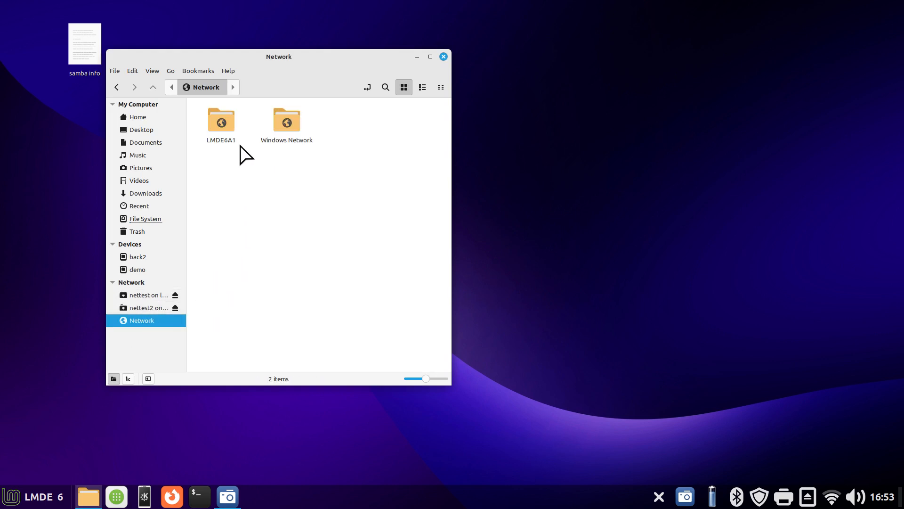
double_click(228, 137)
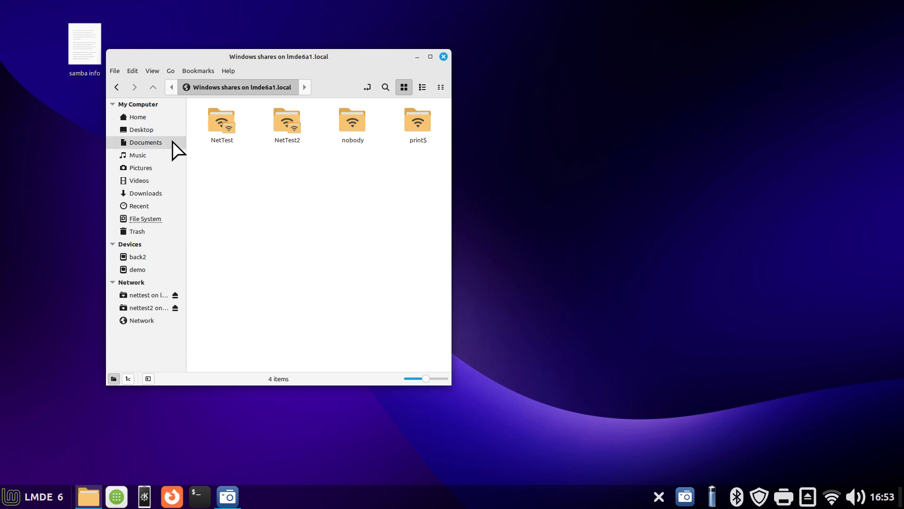
Copy smb.conf from the Home folder into smb backup, replacing the existing file, and check the backup folder
left_click(146, 118)
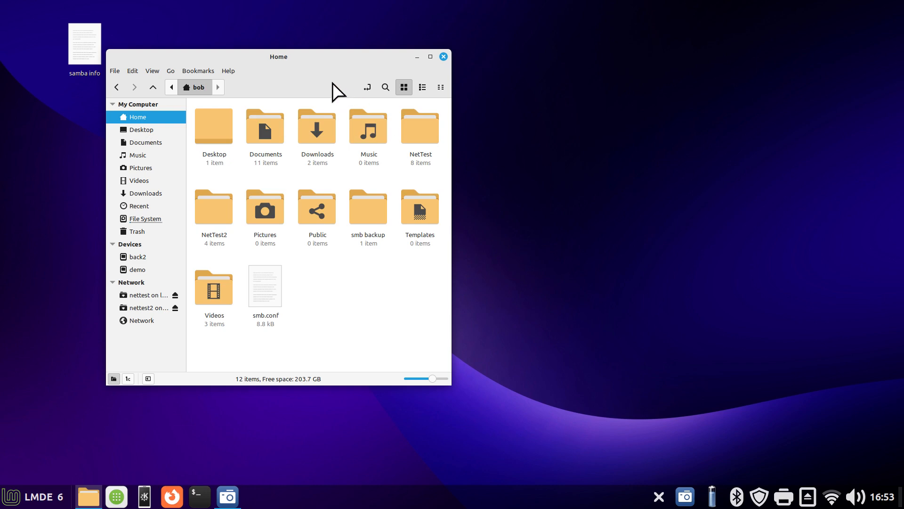
left_click_drag(325, 57, 487, 50)
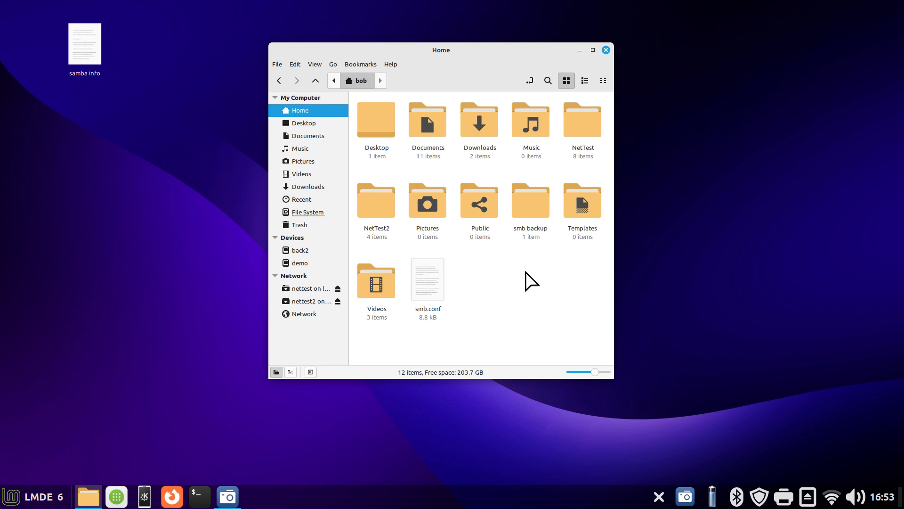
left_click(436, 290)
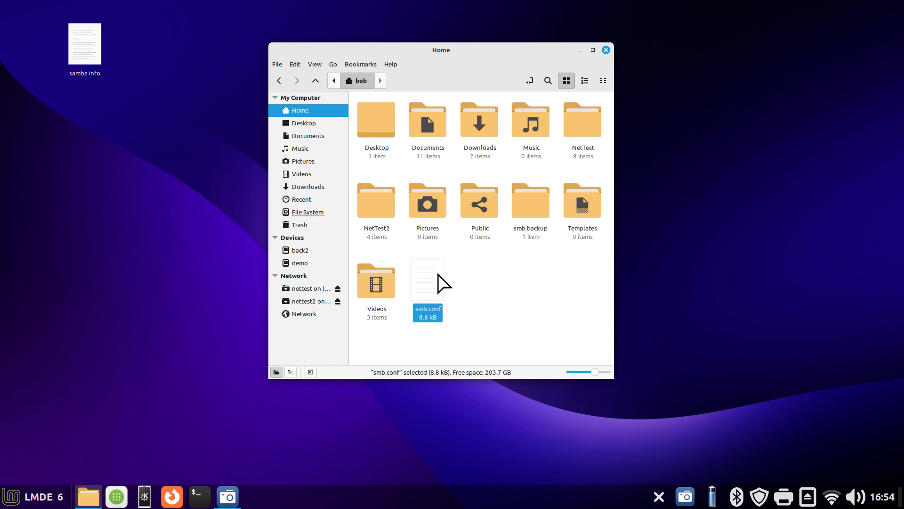
left_click(522, 209)
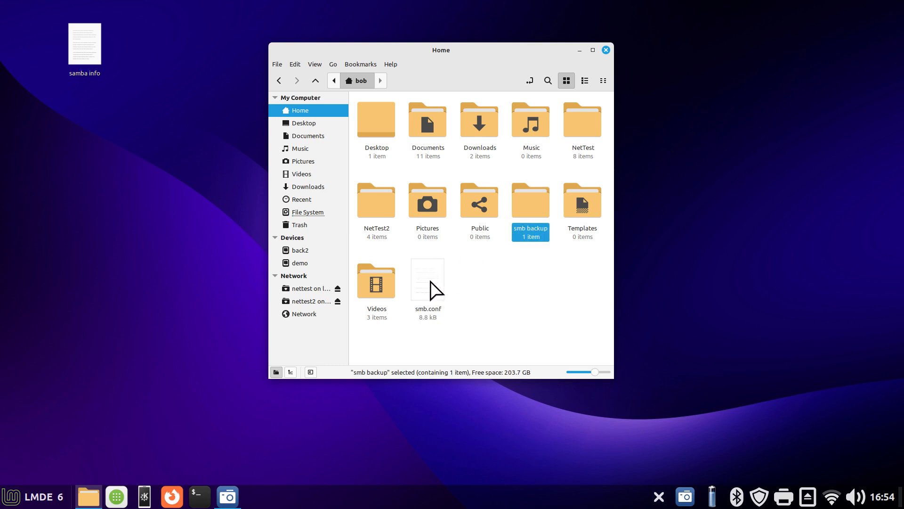
left_click_drag(432, 292, 542, 225)
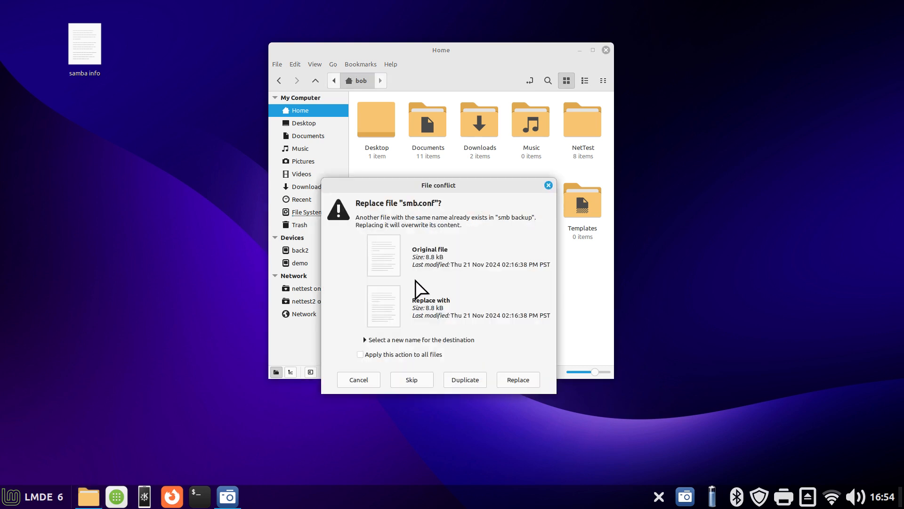
left_click(518, 380)
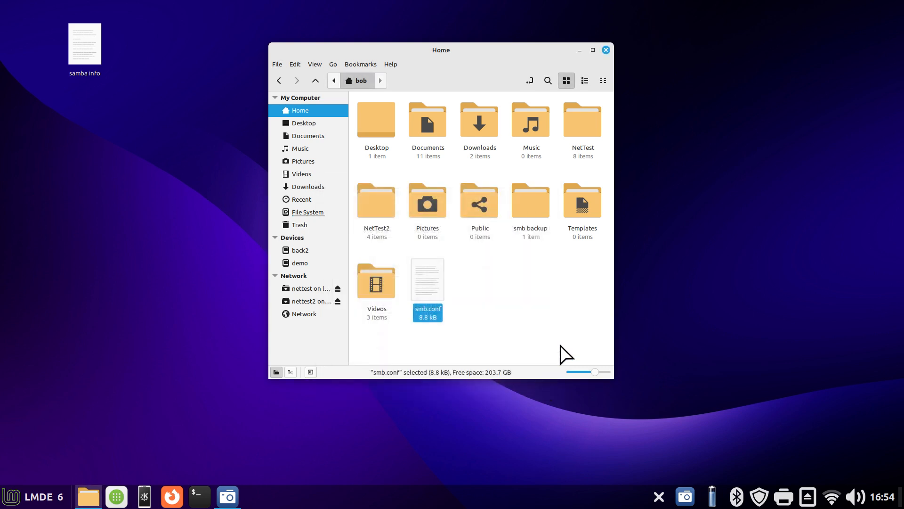
double_click(527, 208)
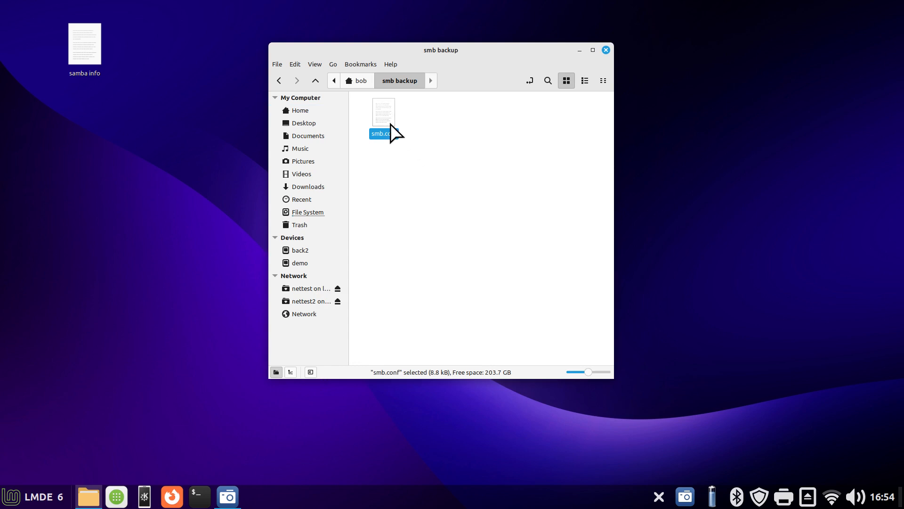
left_click(606, 49)
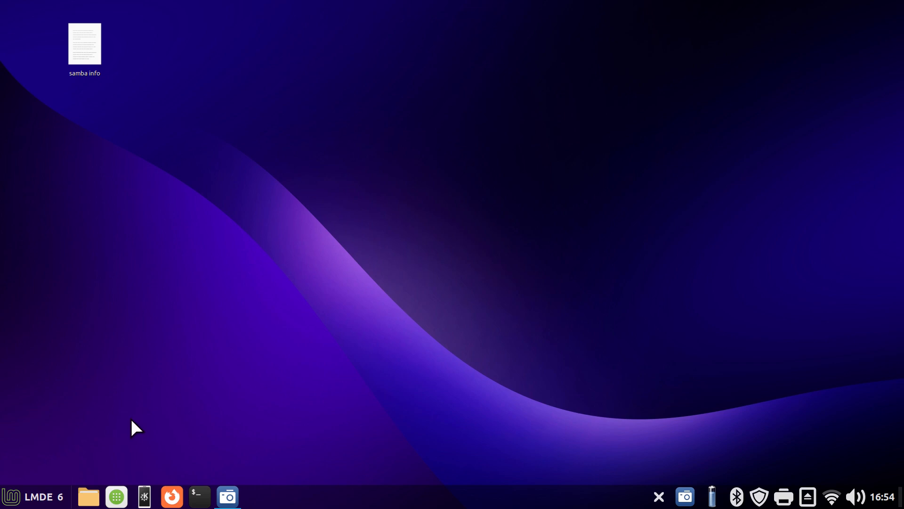
Open System Settings and move its window up toward the upper middle of the desktop
right_click(379, 499)
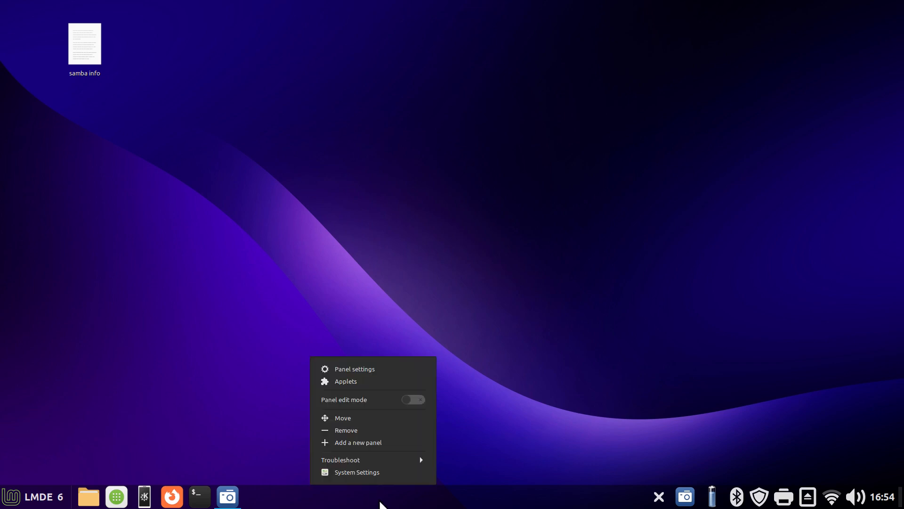
left_click(391, 473)
left_click_drag(455, 128, 422, 60)
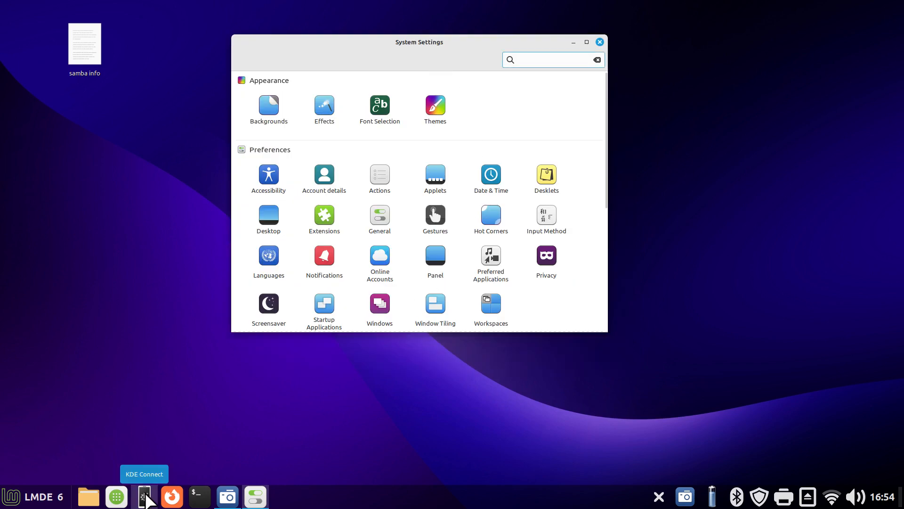
left_click(13, 498)
type("w")
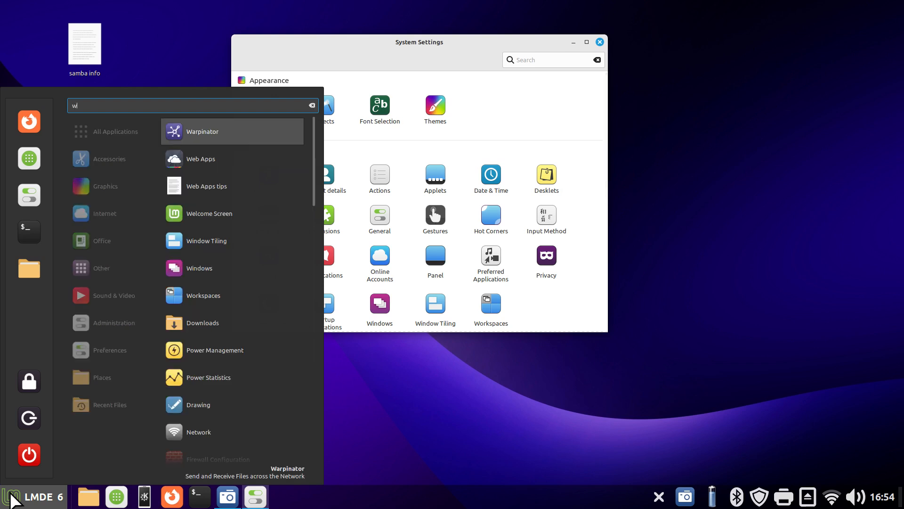
type("arfl")
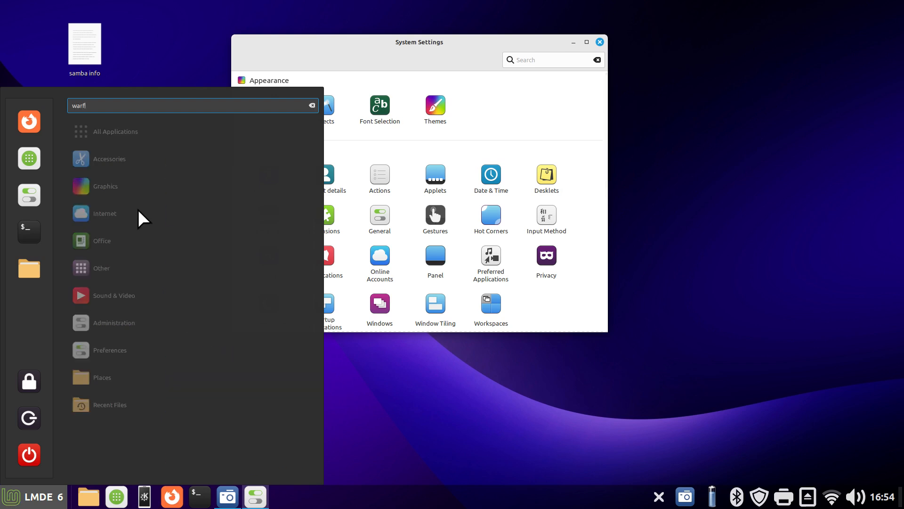
key("BackSpace")
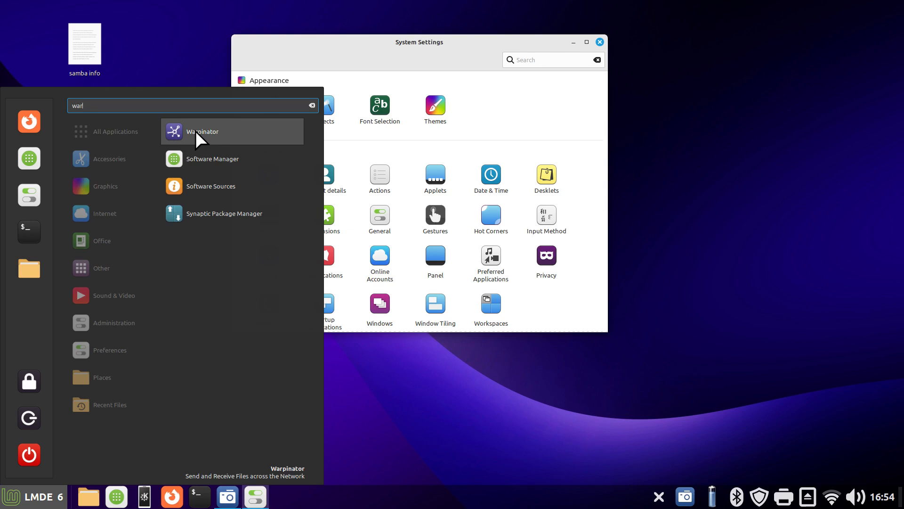
left_click(536, 101)
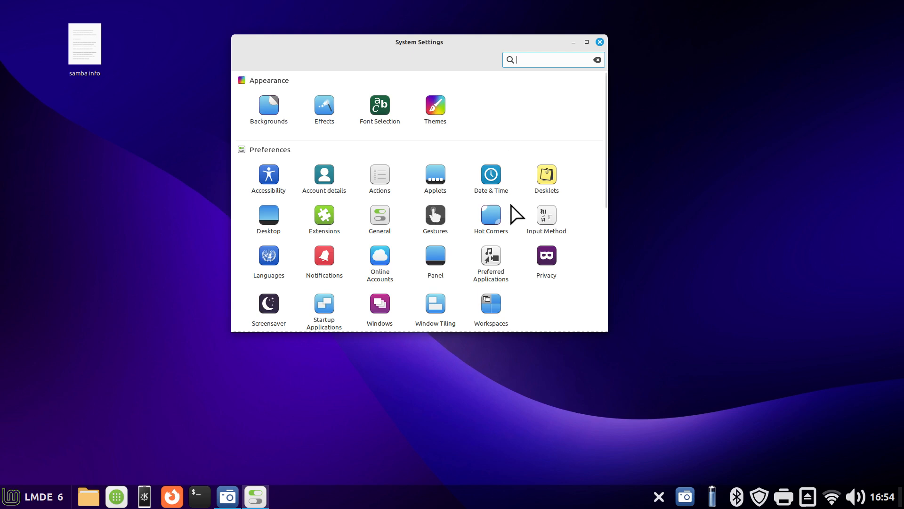
Launch the Firewall configuration from the Administration settings, authenticating with the account password, and move its window over System Settings
scroll(513, 207, "down", 5)
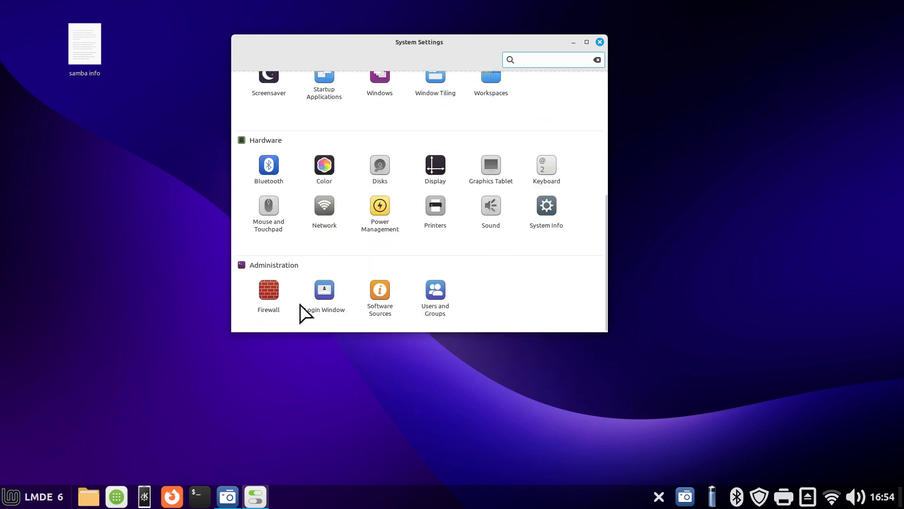
left_click(271, 297)
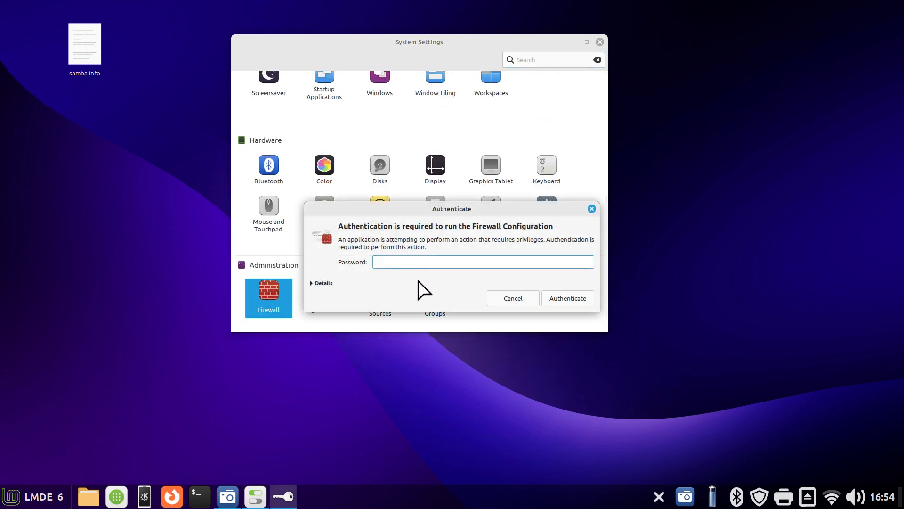
key("Return")
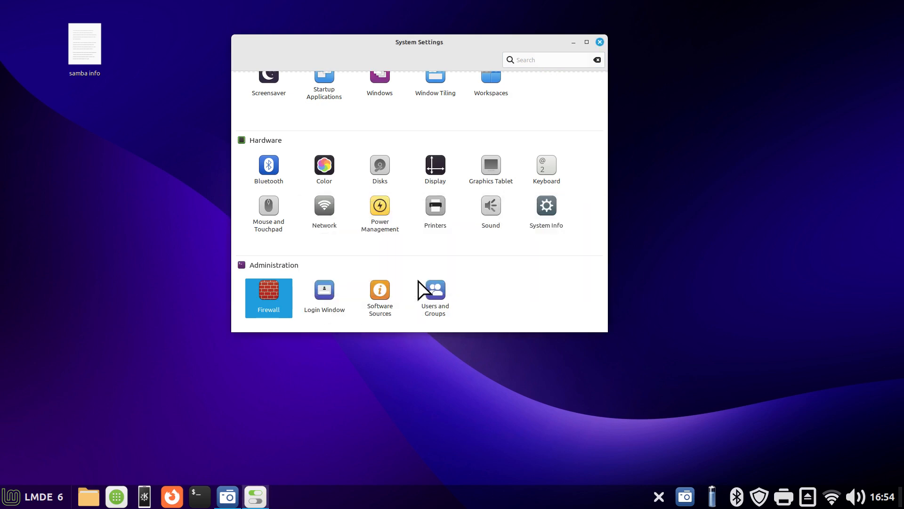
left_click_drag(226, 41, 406, 84)
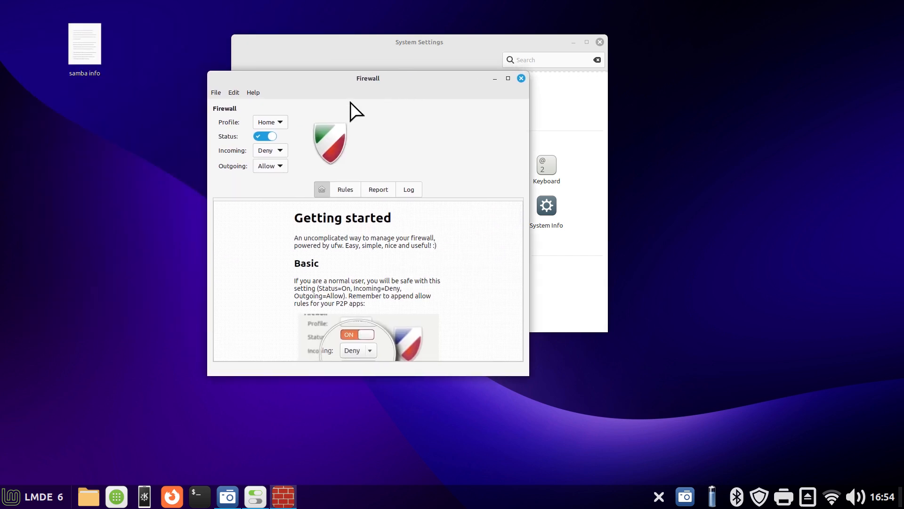
Turn the Home profile's firewall off, display its rules list, and turn the firewall back on
left_click(264, 137)
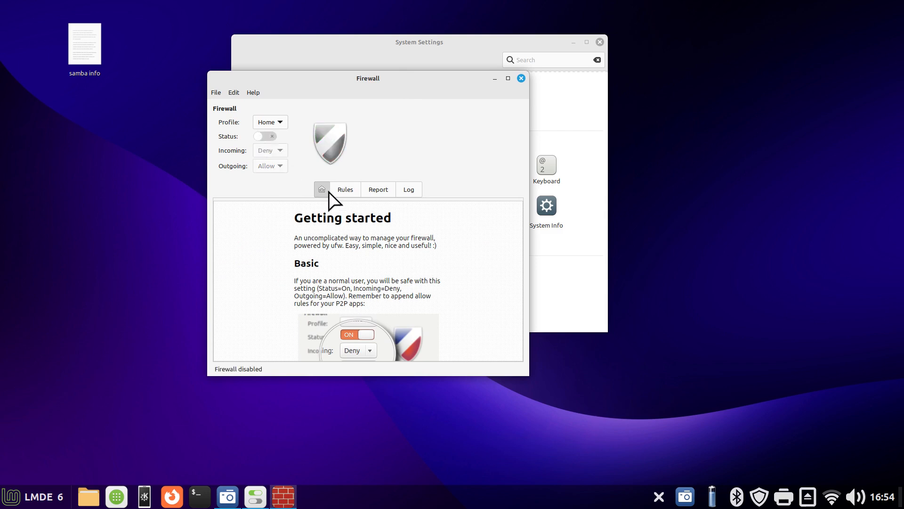
left_click(345, 190)
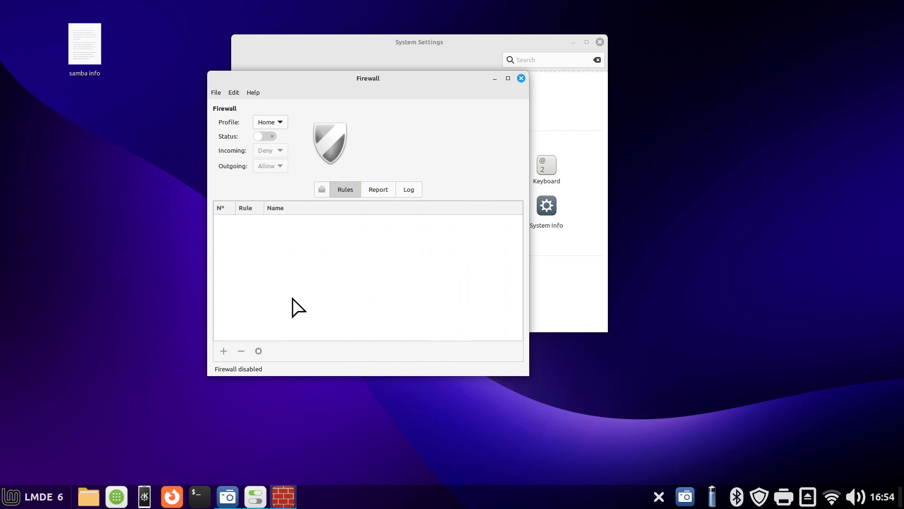
left_click(273, 136)
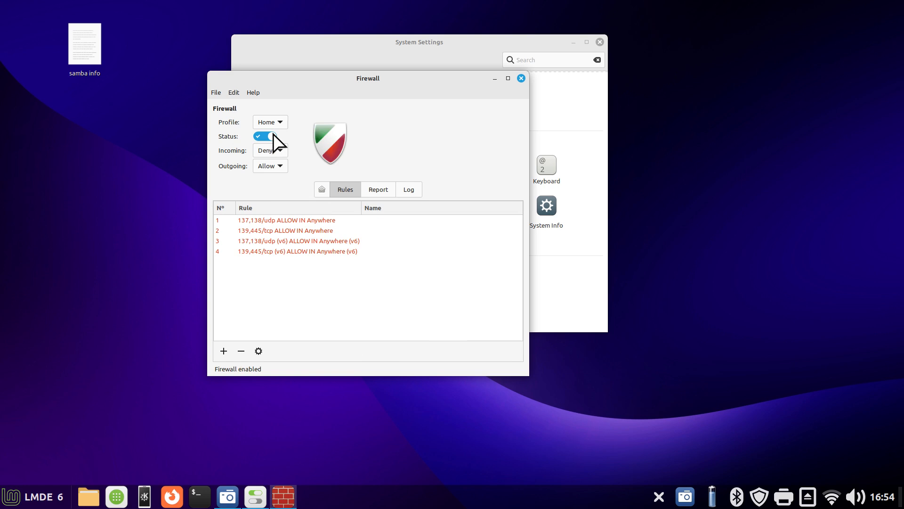
Delete all the existing firewall rules for 137,138/udp and 139,445/tcp, including their v6 versions
left_click(303, 220)
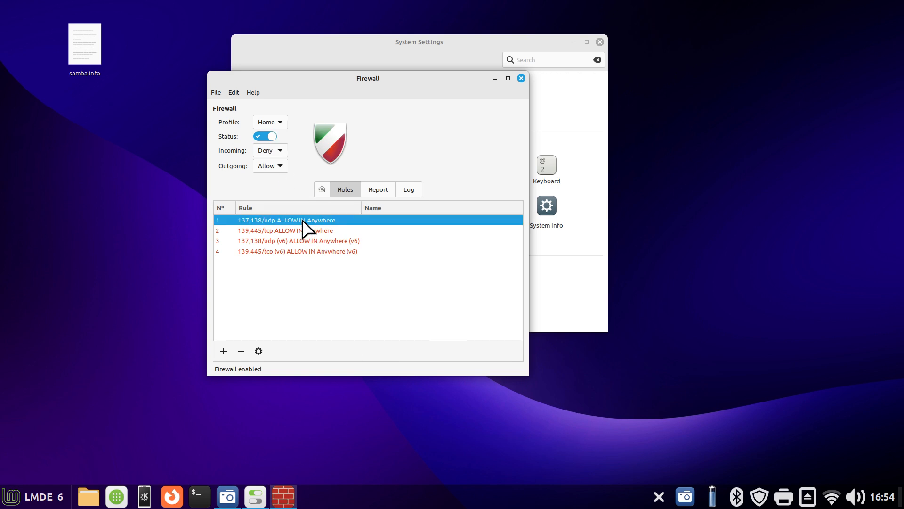
left_click_drag(303, 220, 316, 262)
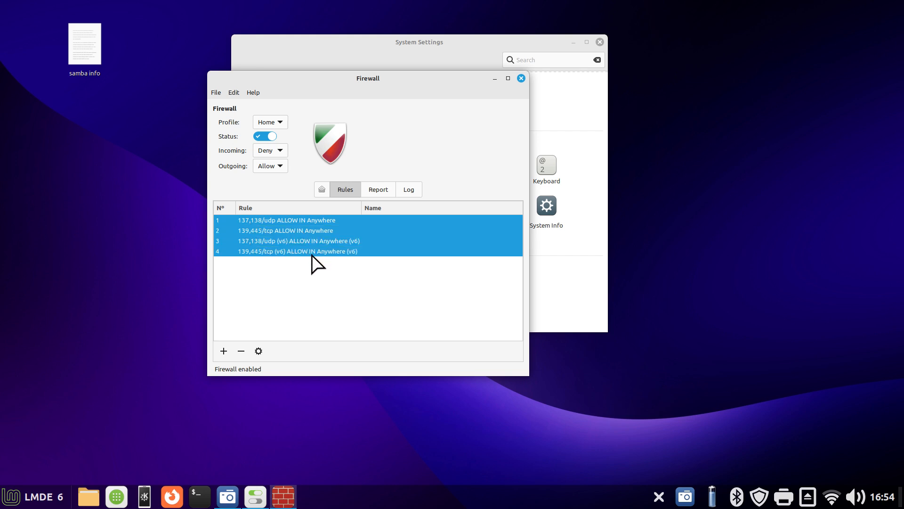
left_click(240, 350)
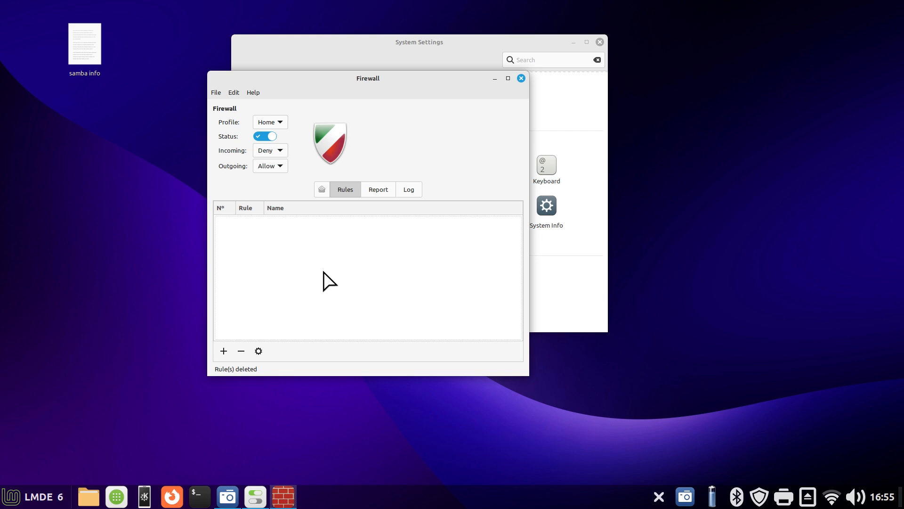
Add a preconfigured firewall rule allowing incoming SAMBA traffic, filtering the applications with "sam"
left_click(224, 351)
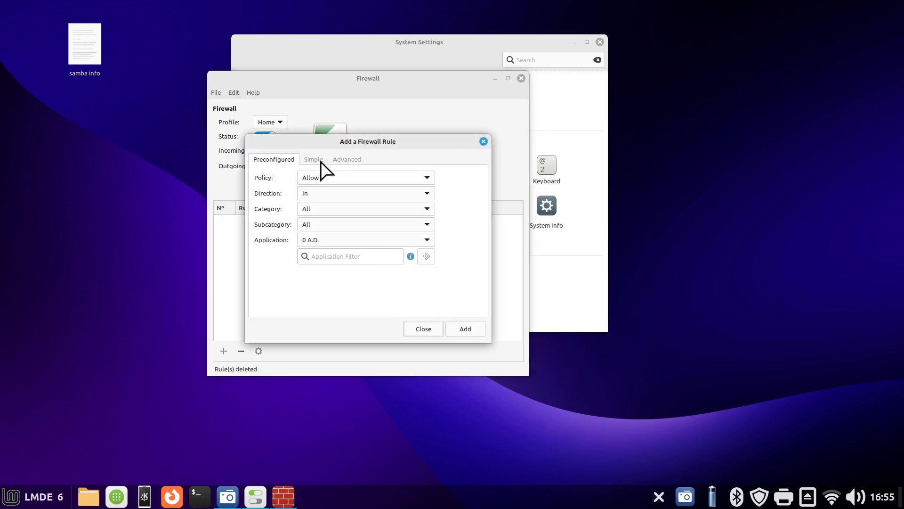
left_click_drag(319, 144, 565, 137)
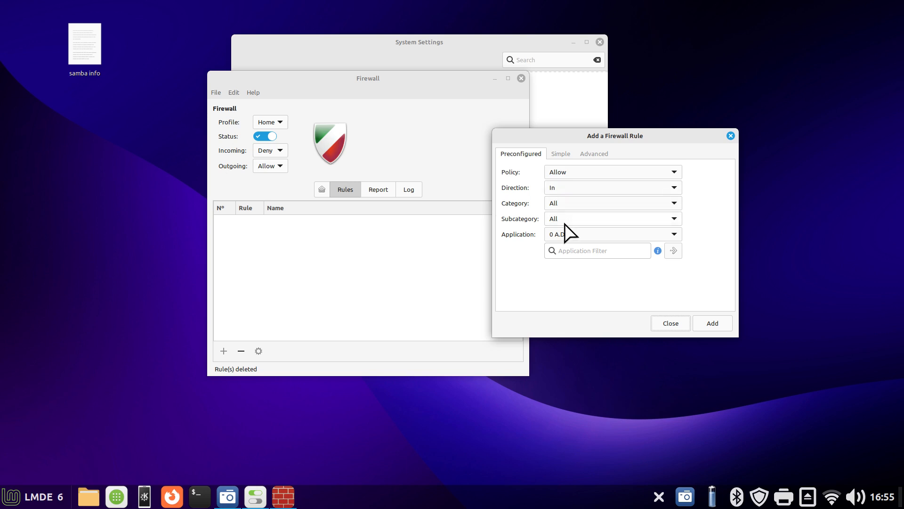
left_click(567, 251)
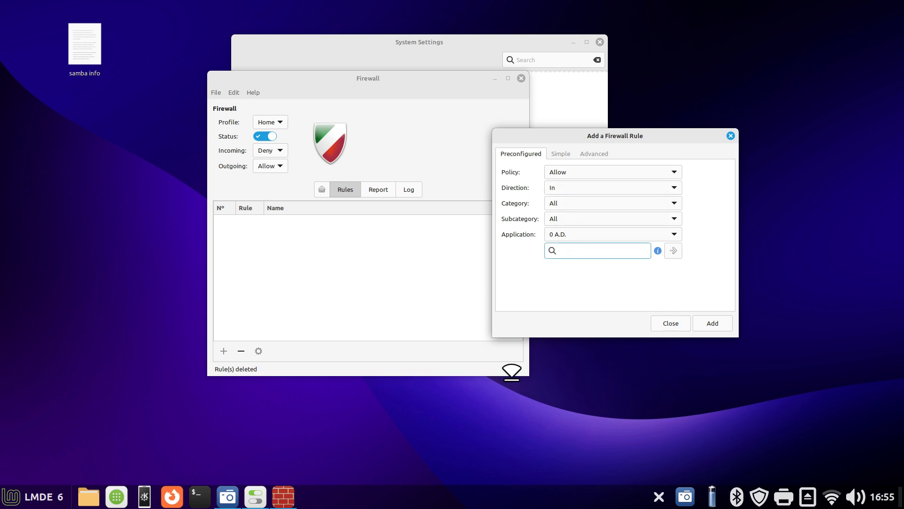
type("sam")
left_click(567, 188)
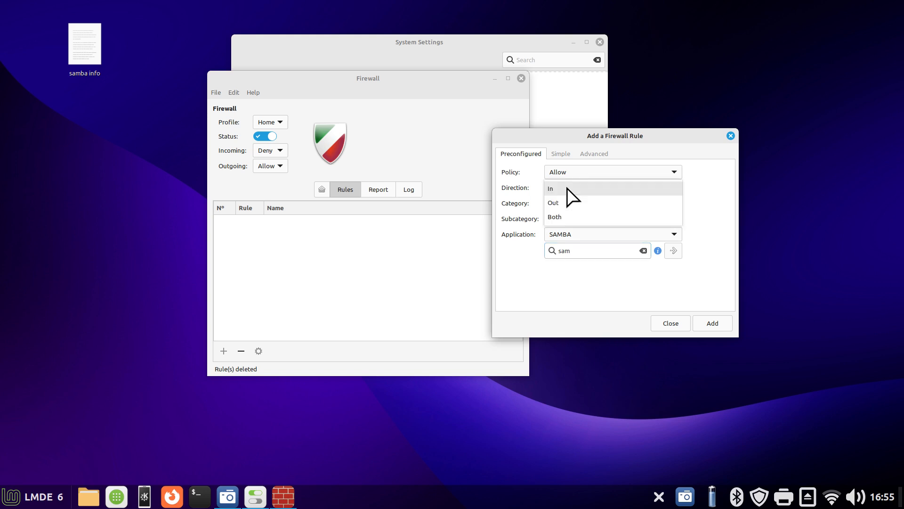
left_click(567, 188)
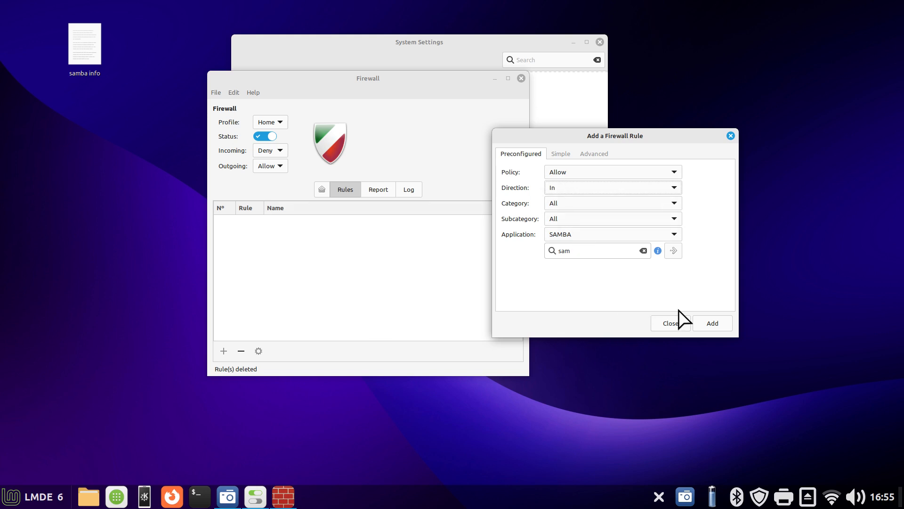
left_click(711, 324)
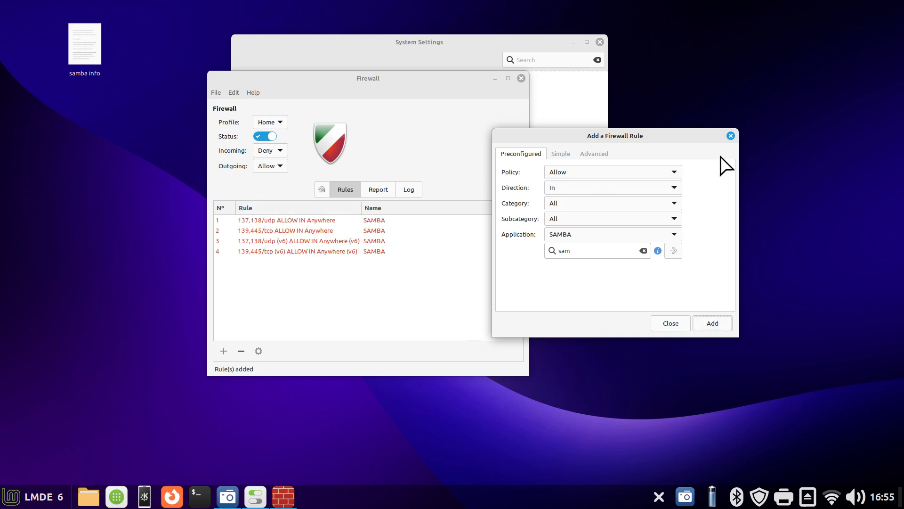
left_click(731, 136)
View the firewall tool's About information and close the Firewall and System Settings windows
left_click(254, 91)
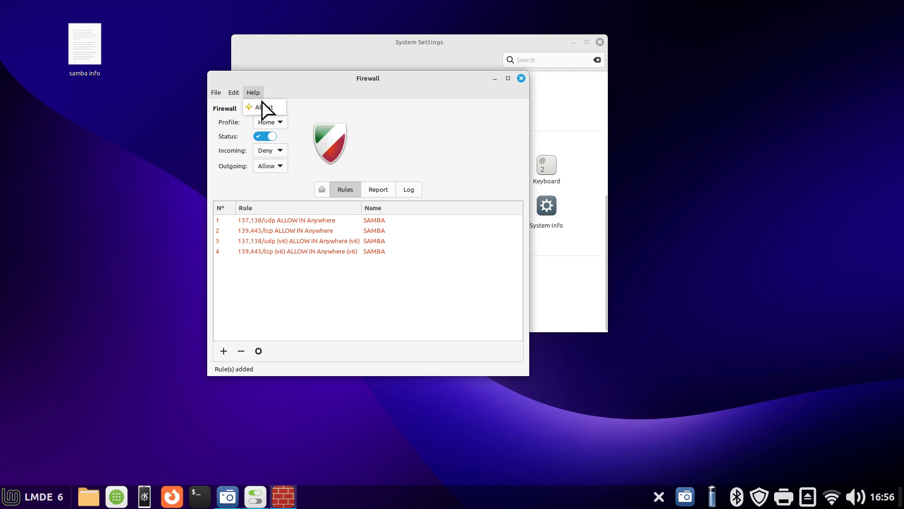
left_click(263, 107)
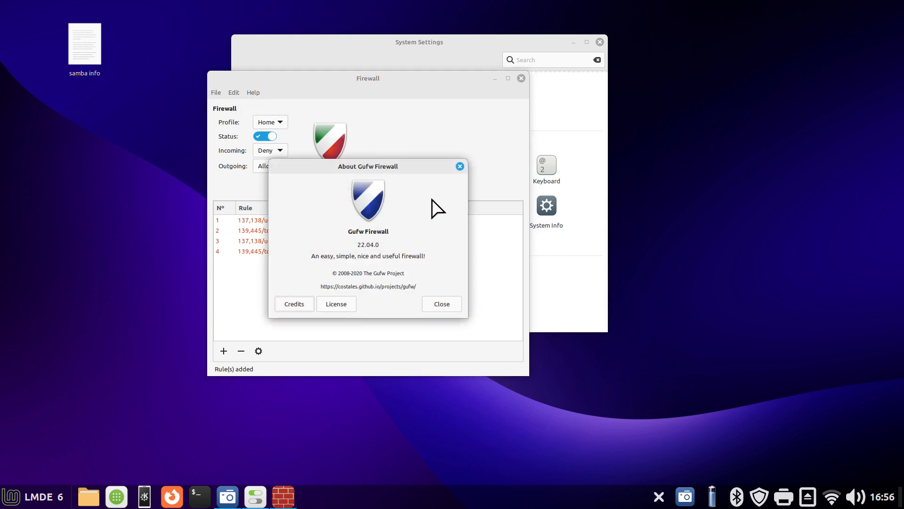
left_click(459, 166)
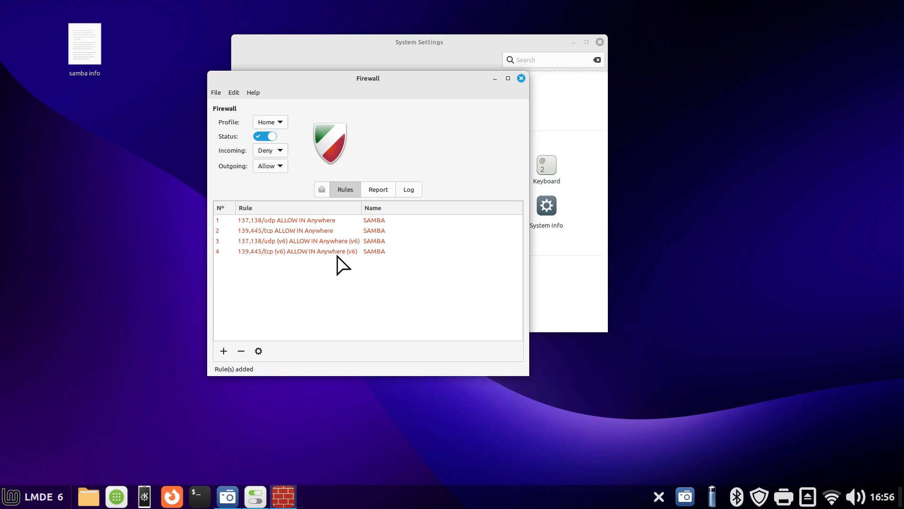
left_click(521, 78)
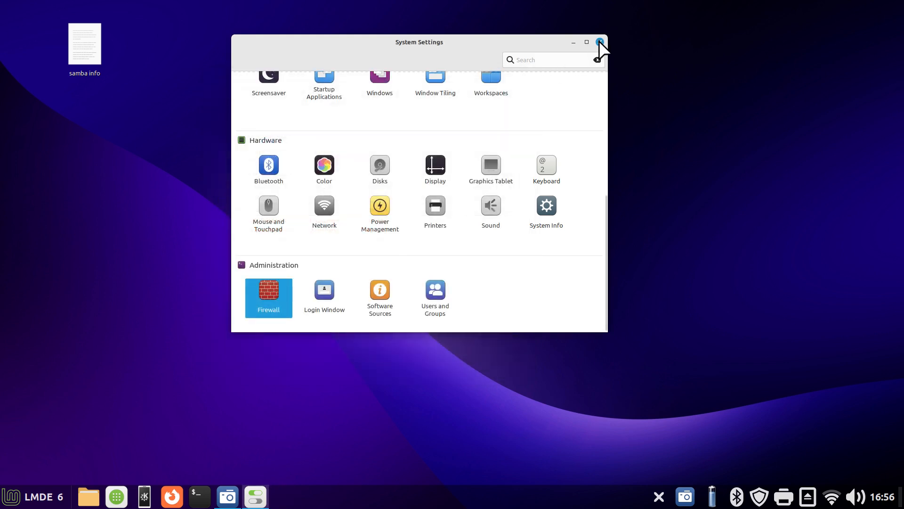
left_click(600, 42)
left_click(33, 496)
left_click(28, 454)
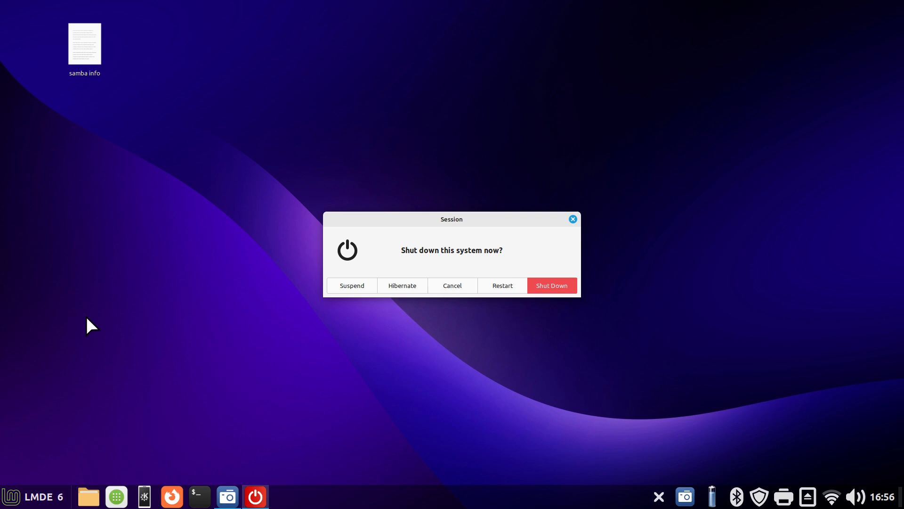
left_click(573, 219)
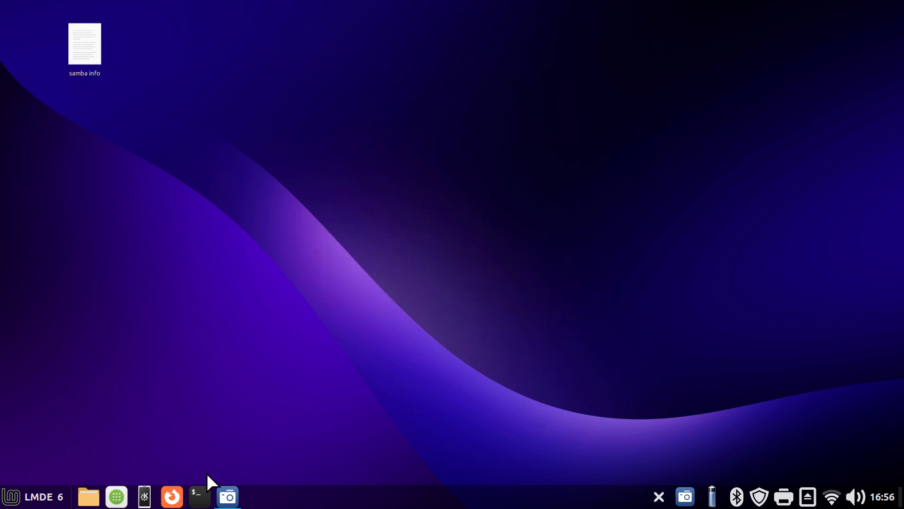
Open the Home folder in the file manager and unmount the nettest and nettest2 network shares
left_click(89, 496)
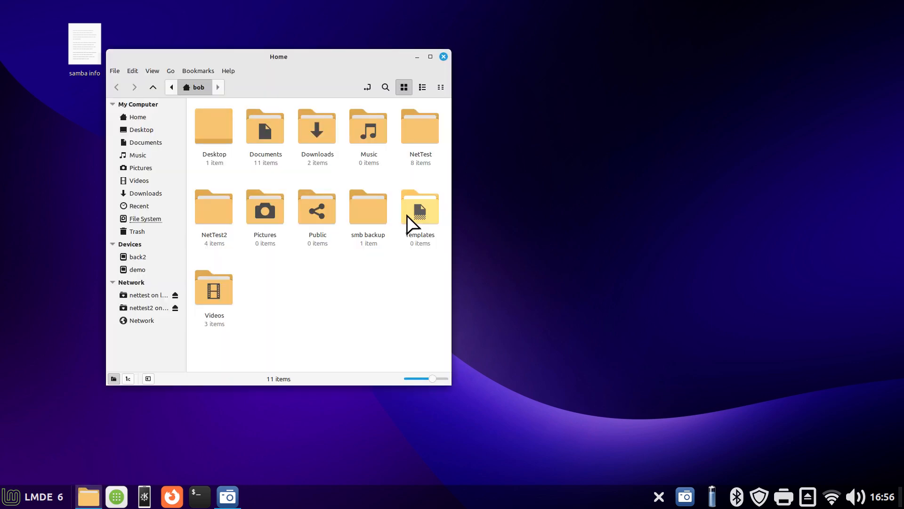
left_click_drag(350, 68, 530, 32)
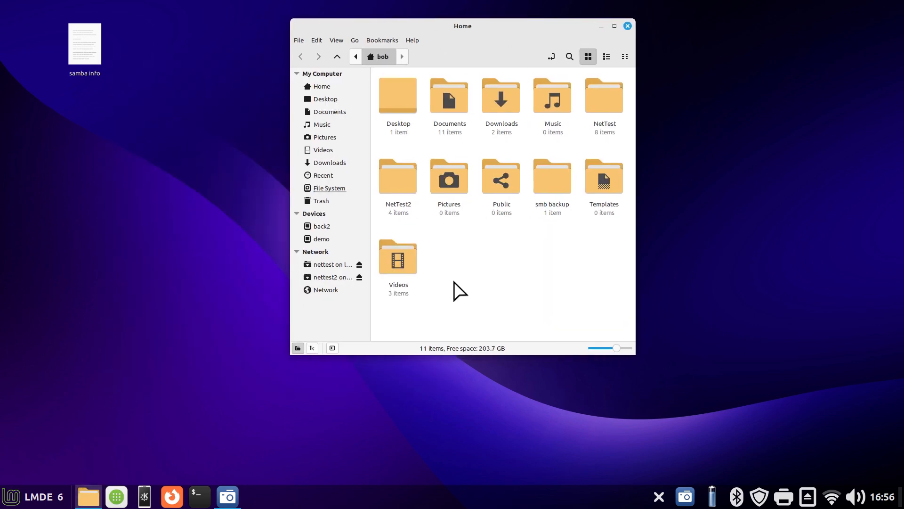
left_click(361, 264)
left_click(359, 264)
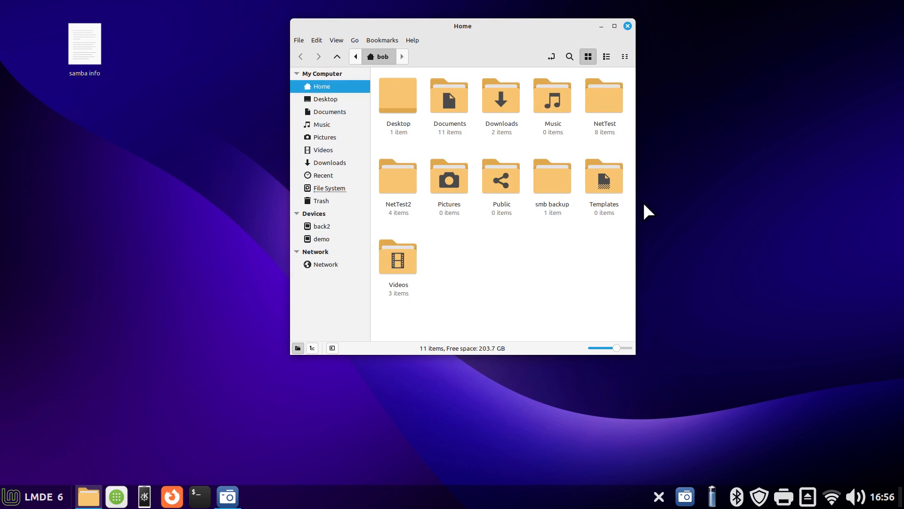
Widen and reposition the file manager window, and connect anonymously to the NetTest2 share on LMDE6A1 in the network
left_click_drag(635, 205, 811, 200)
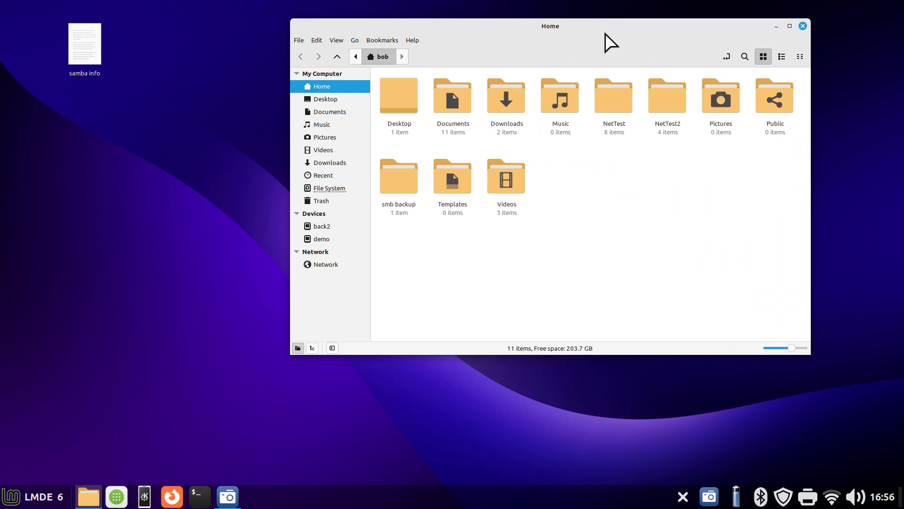
left_click_drag(596, 27, 476, 40)
left_click(214, 280)
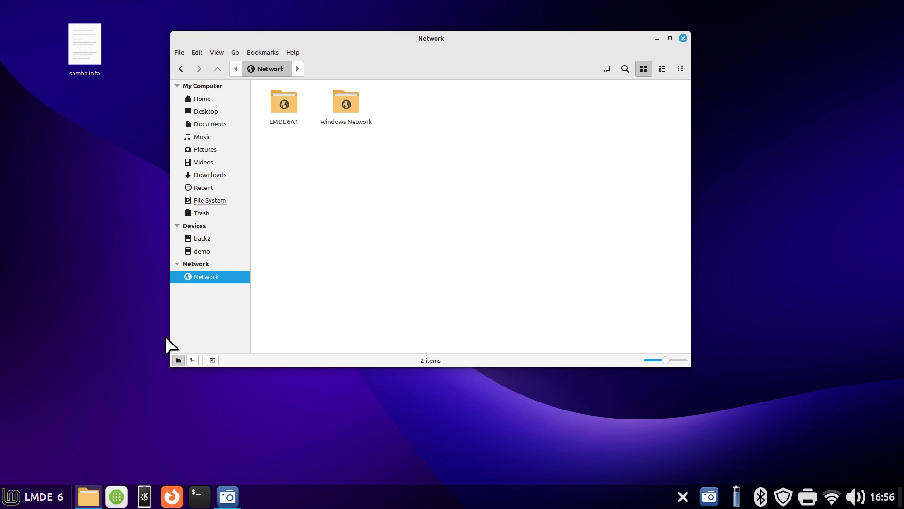
double_click(287, 103)
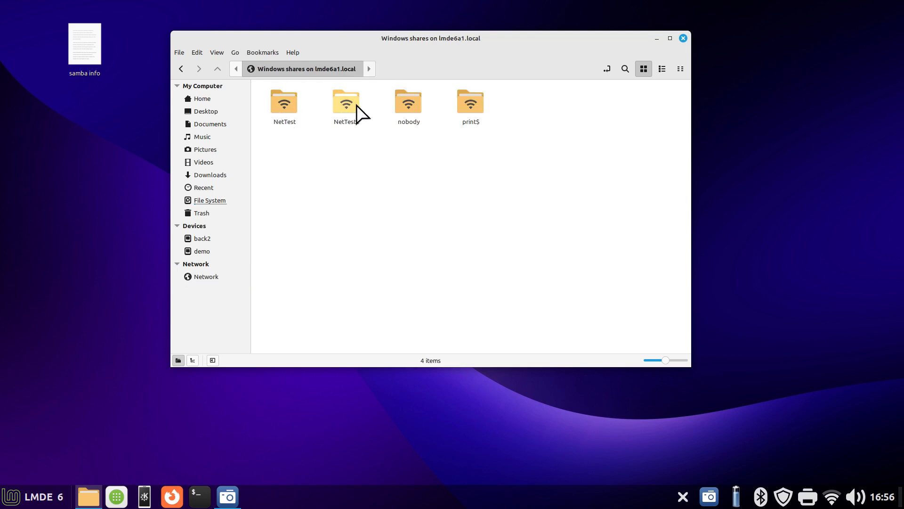
double_click(345, 103)
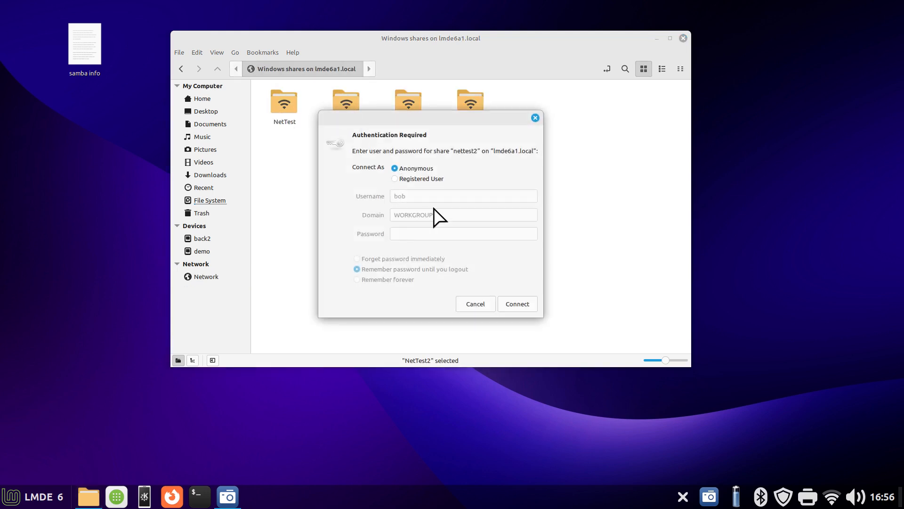
left_click(518, 303)
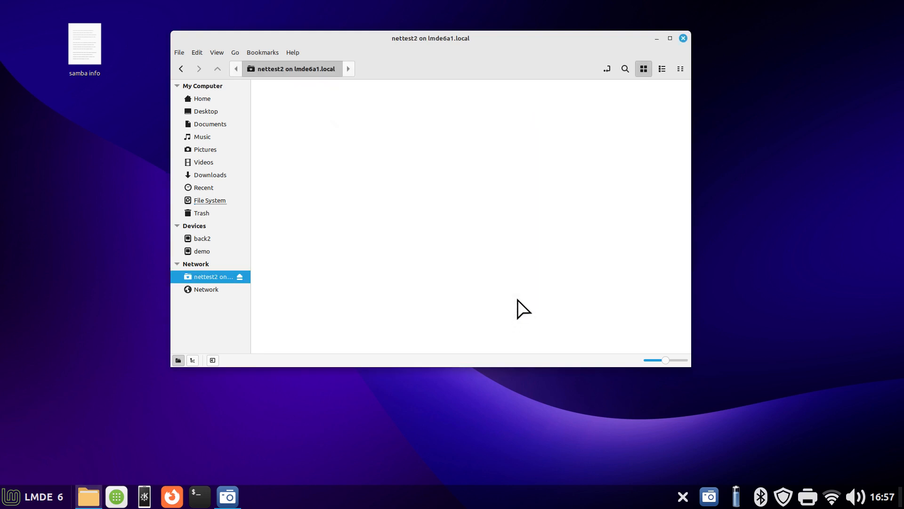
Return to the LMDE6A1 share list and connect anonymously to the NetTest share
left_click(181, 70)
double_click(282, 105)
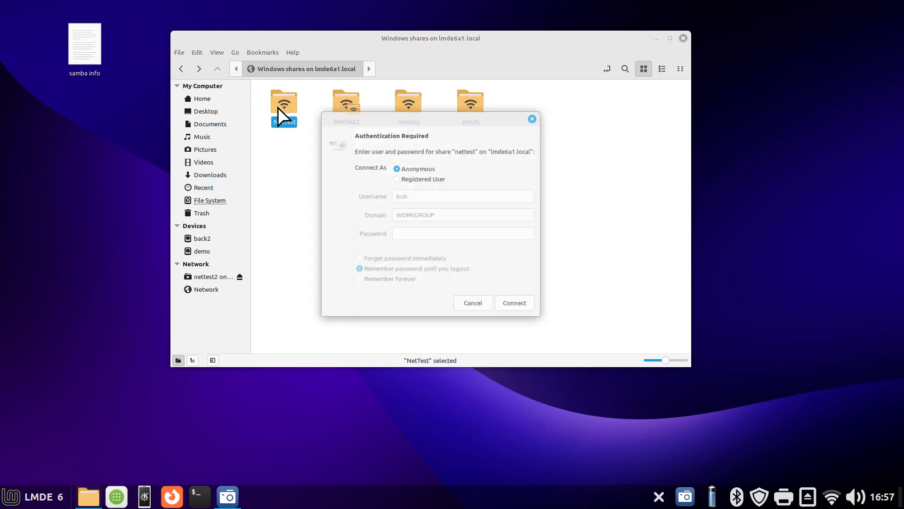
left_click(522, 303)
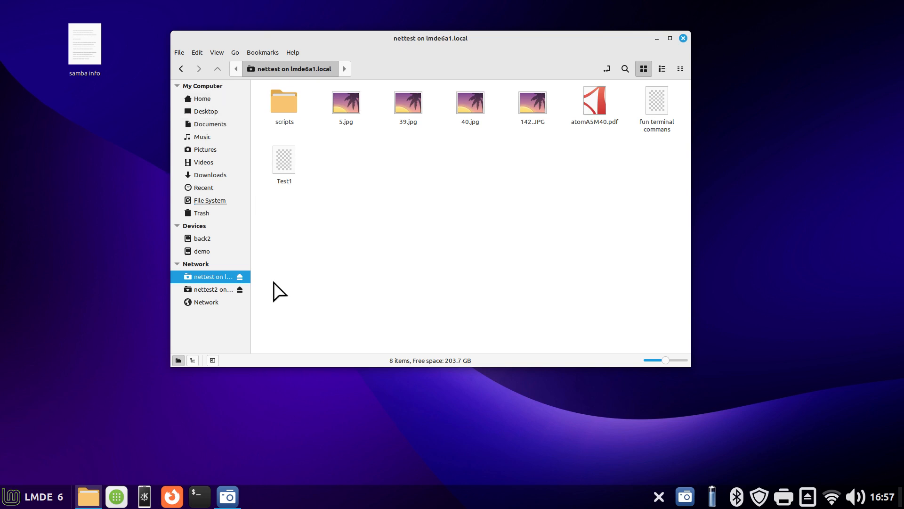
Open the local NetTest folder from Home, display the contents of the Test1 file, and close it
left_click(235, 100)
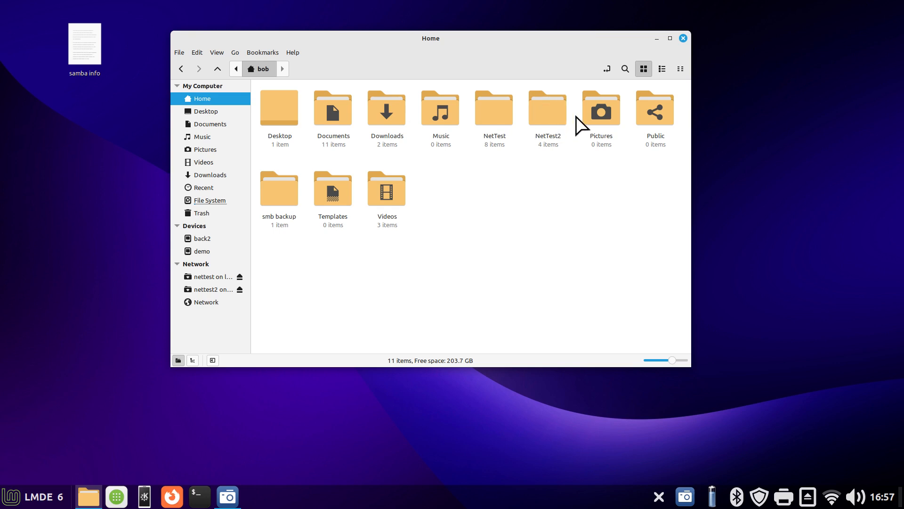
double_click(497, 115)
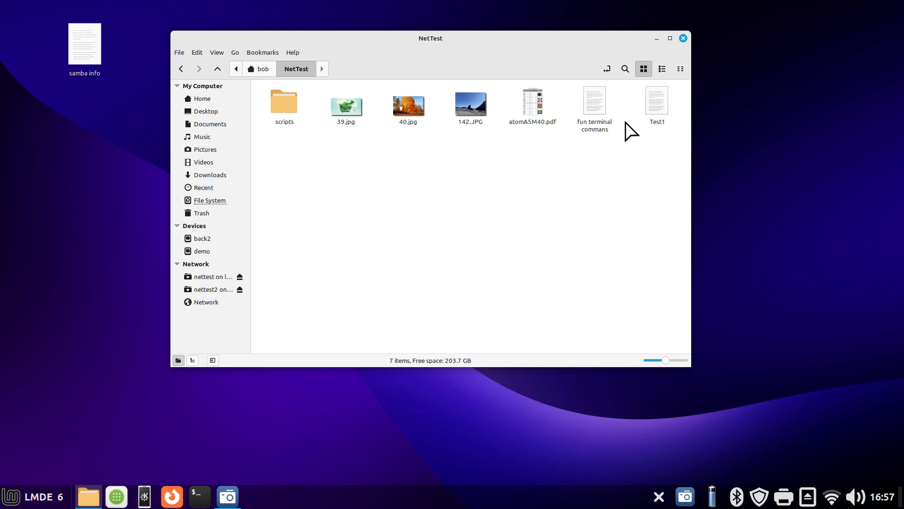
double_click(657, 102)
left_click(417, 240)
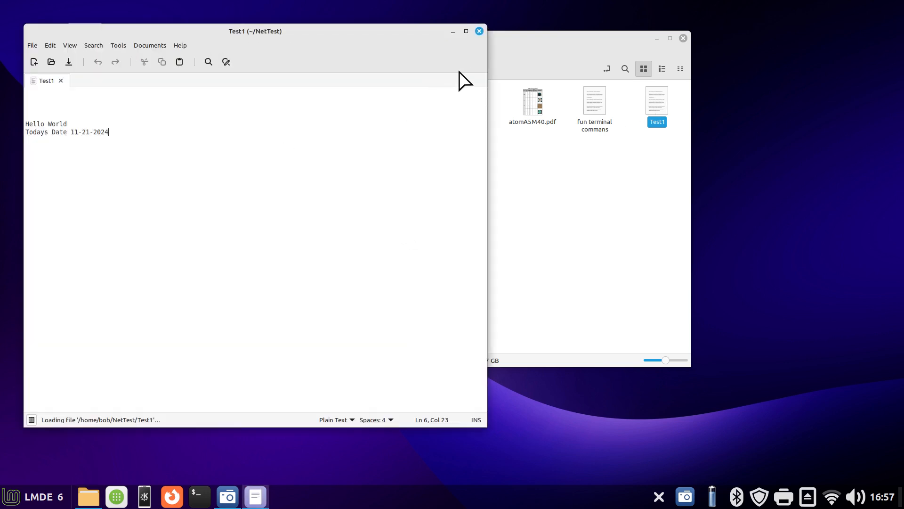
left_click(478, 32)
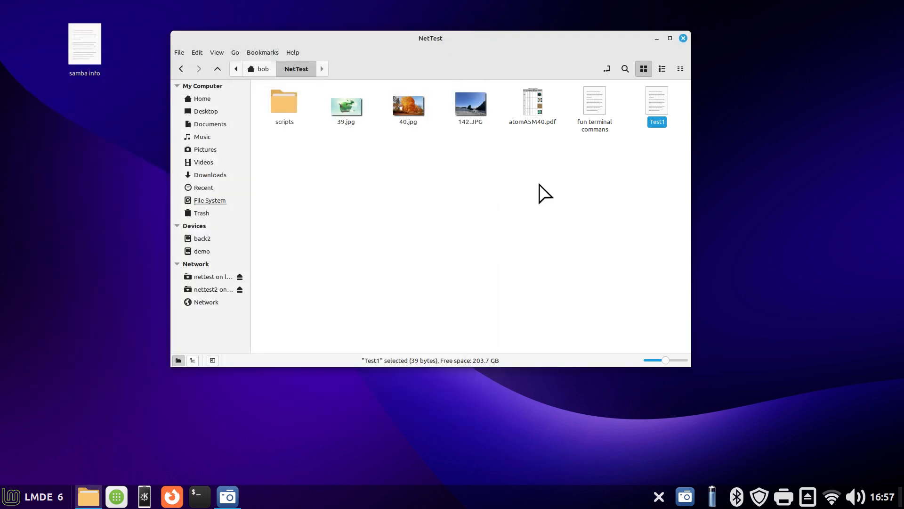
Display the contents of Test1 in the NetTest folder again to check for changes, and close the file
left_click(368, 304)
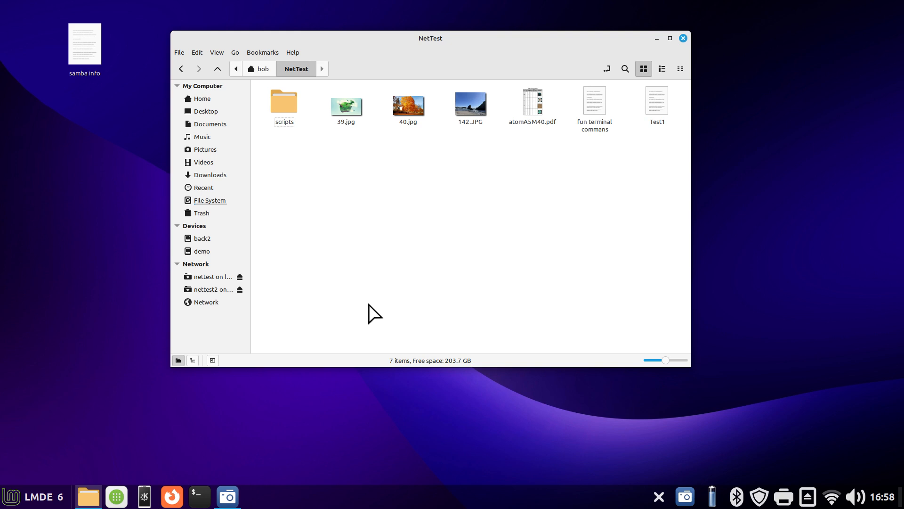
double_click(655, 99)
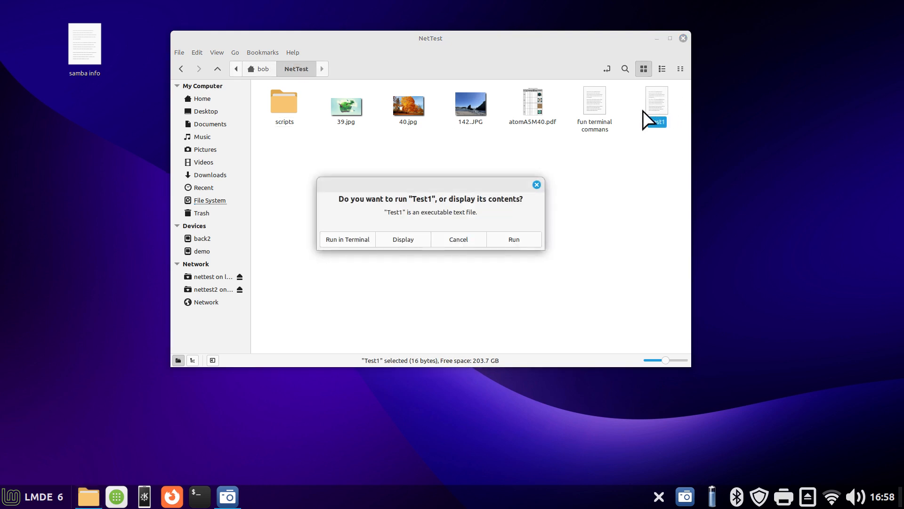
left_click(387, 241)
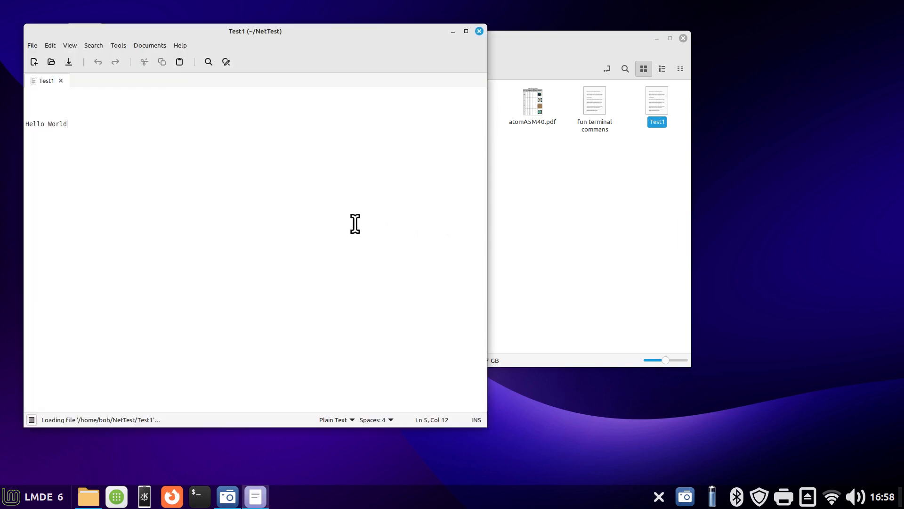
left_click(480, 31)
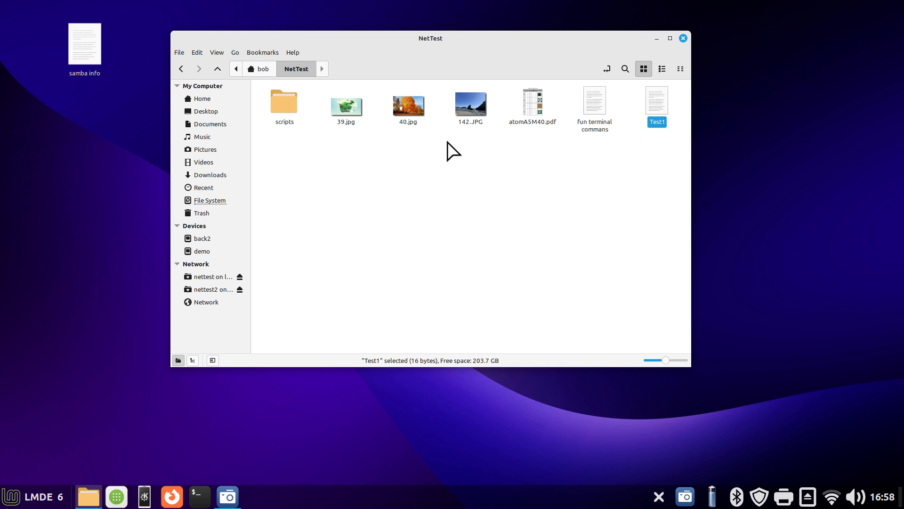
Examine the files in the local NetTest2 folder, selecting the text document, and return to Home
left_click(262, 69)
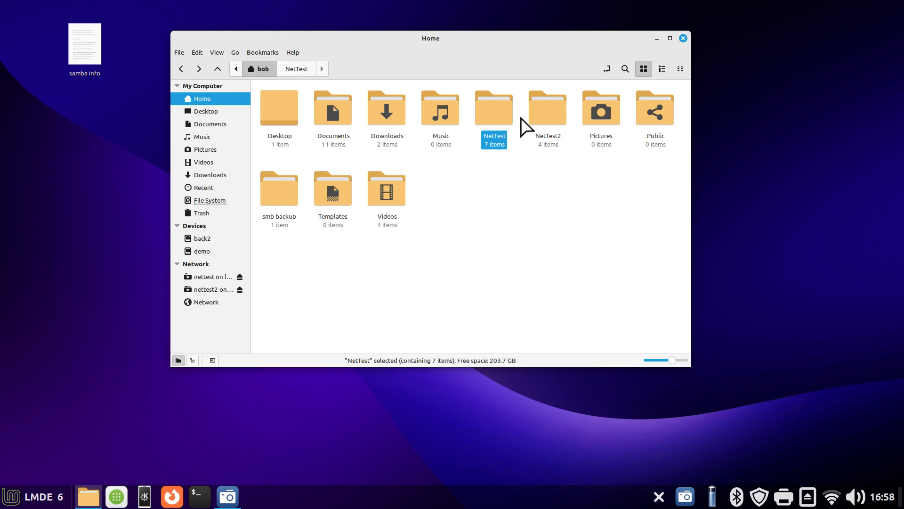
left_click(545, 115)
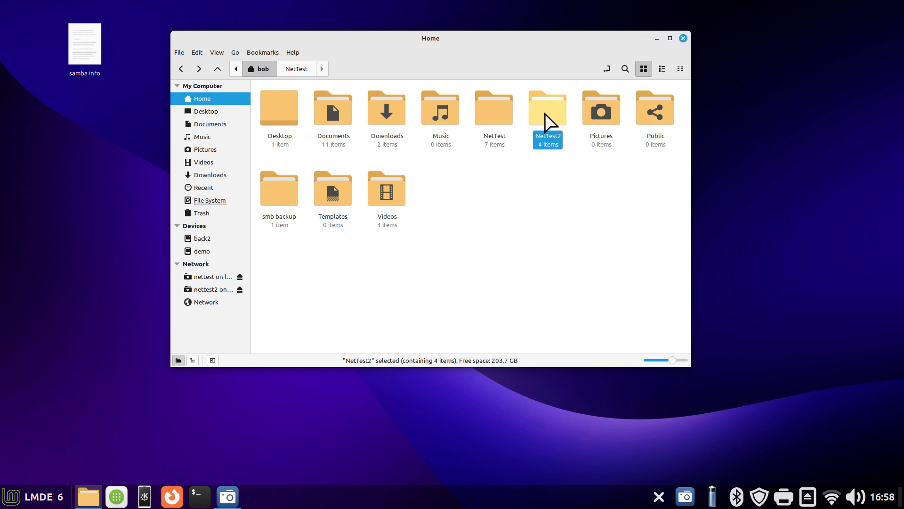
double_click(544, 114)
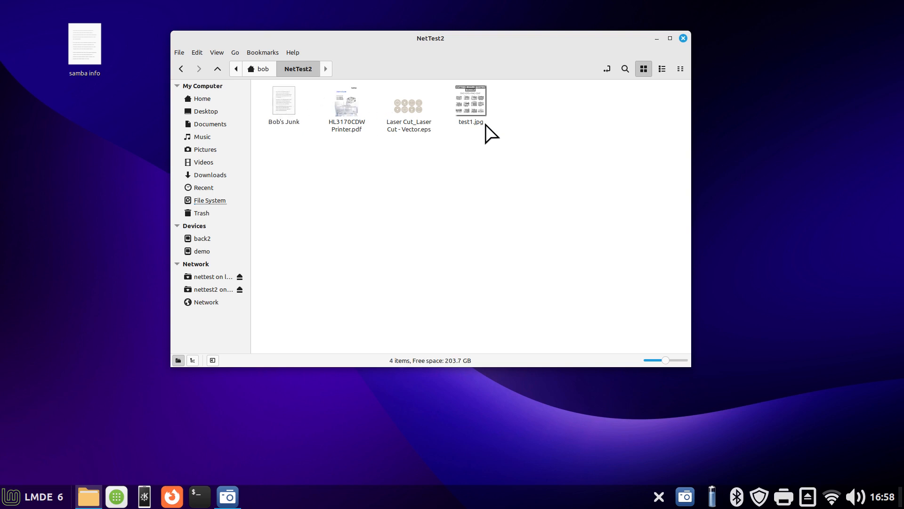
left_click(287, 105)
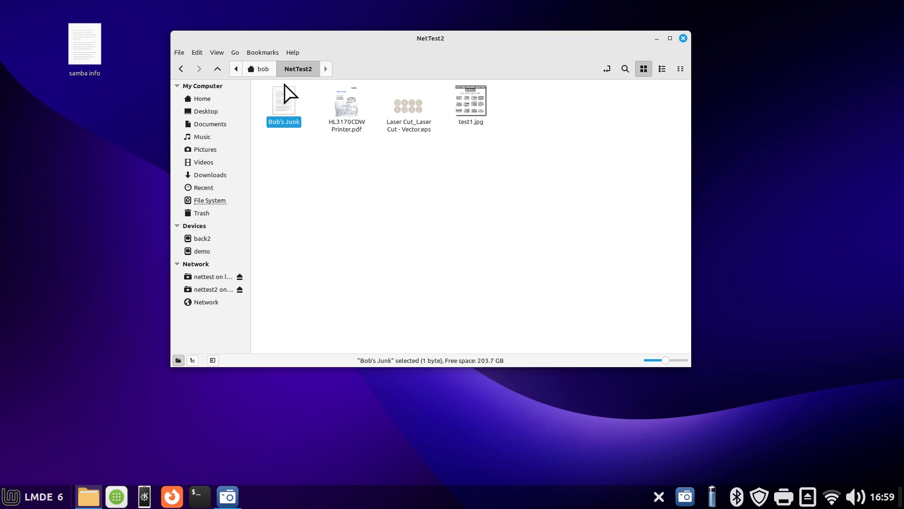
left_click(256, 69)
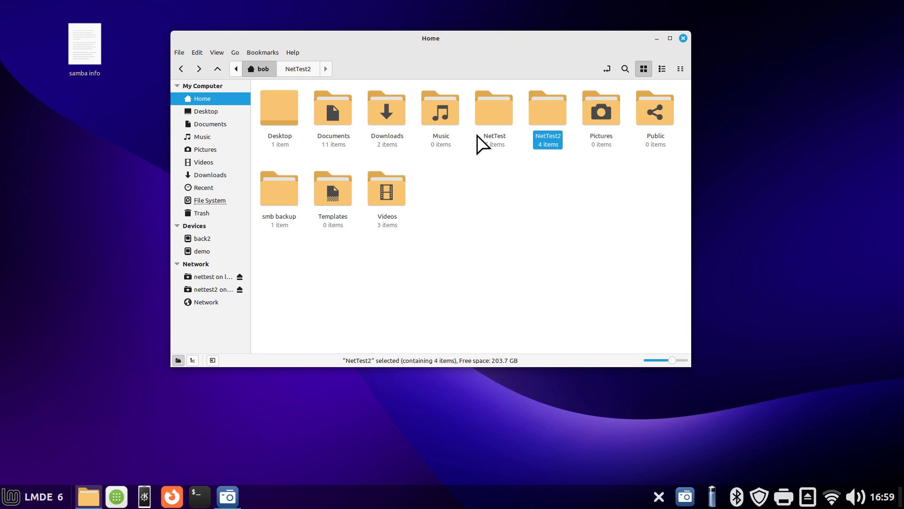
Examine the NetTest share definition in smb.conf from the smb backup folder, close the file, and return to the NetTest folders in Home
left_click(494, 115)
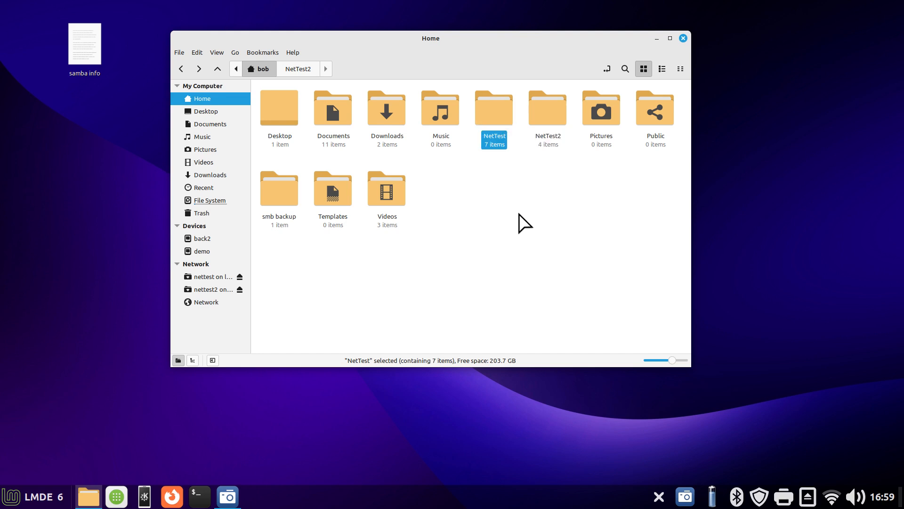
left_click(541, 108)
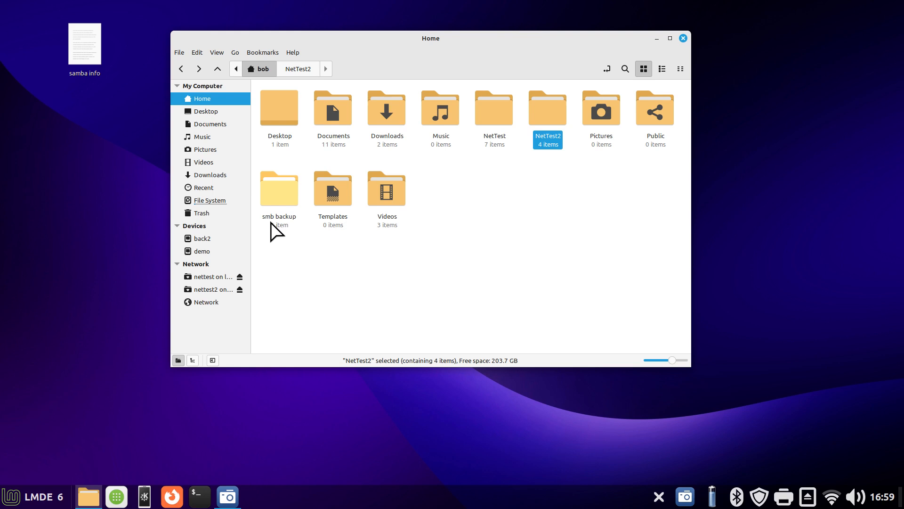
double_click(278, 193)
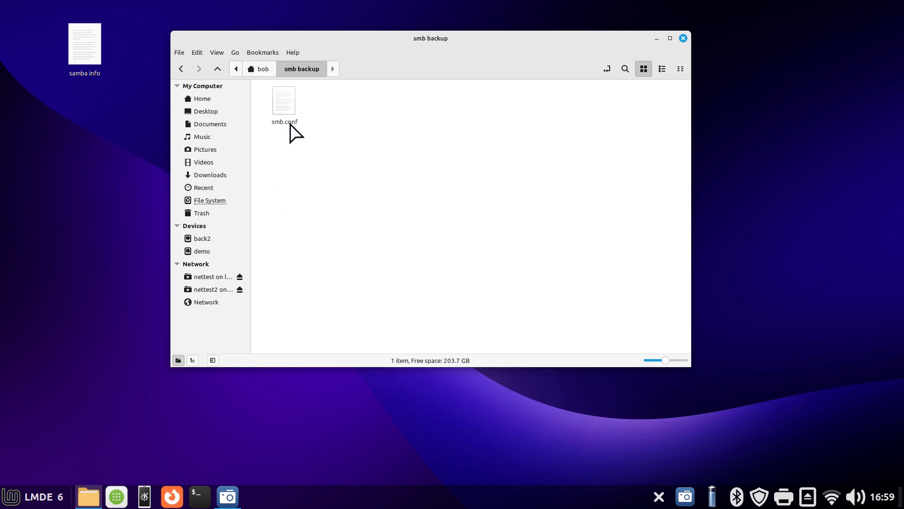
double_click(283, 101)
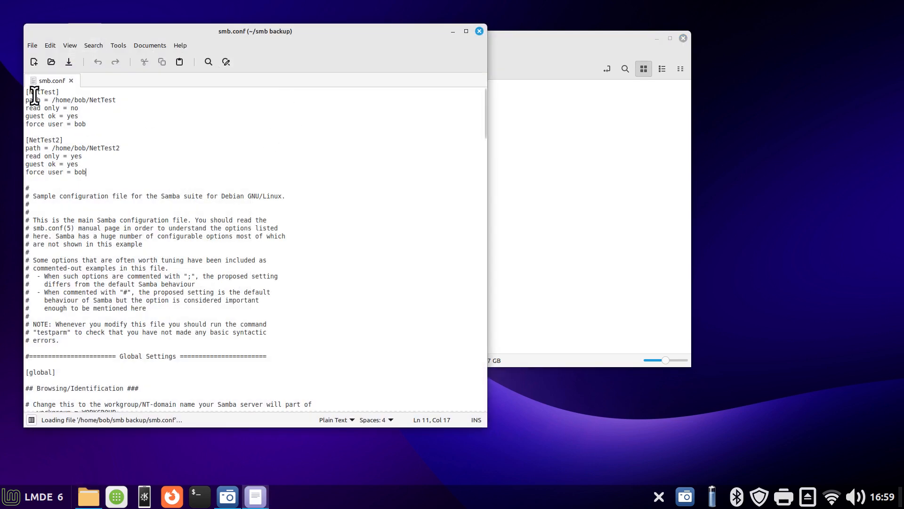
left_click_drag(26, 90, 141, 127)
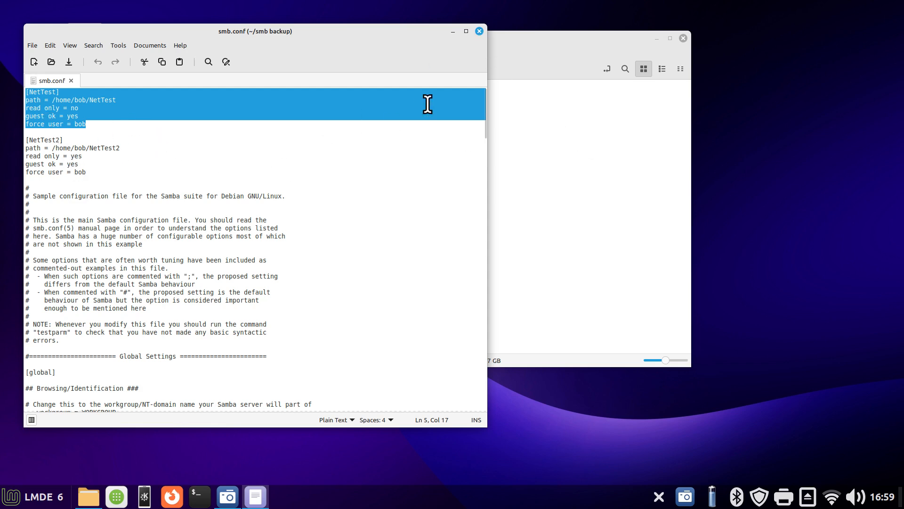
left_click(479, 32)
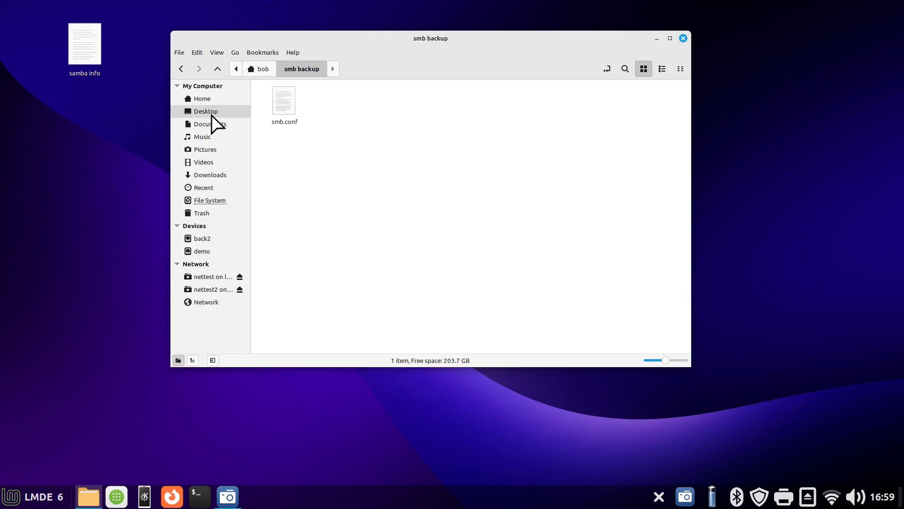
left_click(228, 100)
left_click(550, 113)
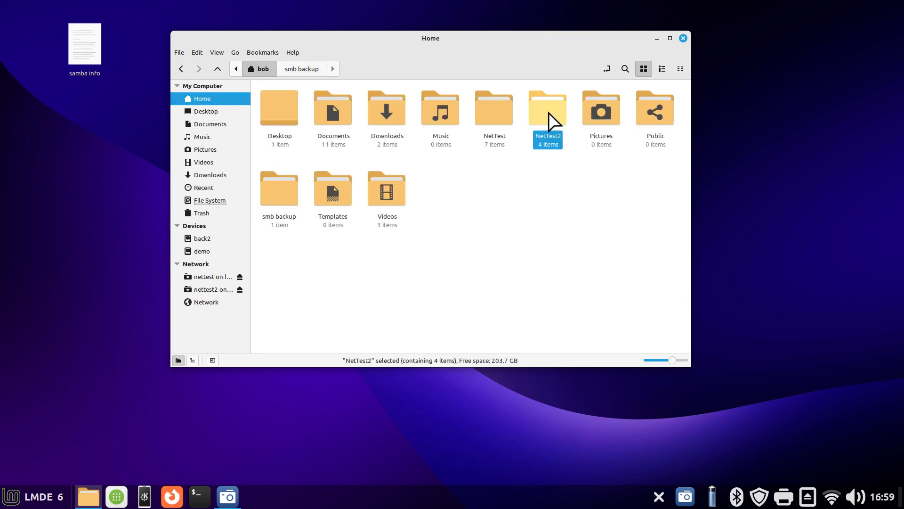
left_click(495, 116)
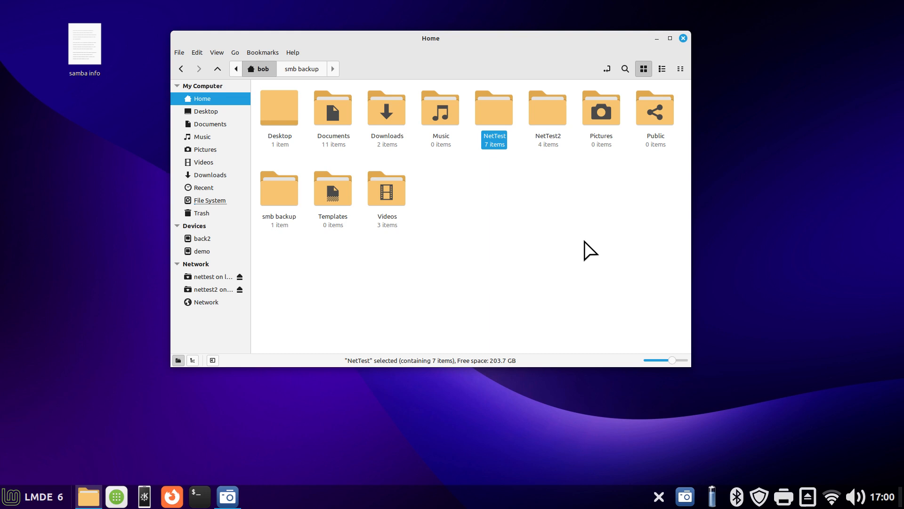
Search Software Manager for "samba", display the Samba package details, and close Software Manager
left_click(116, 492)
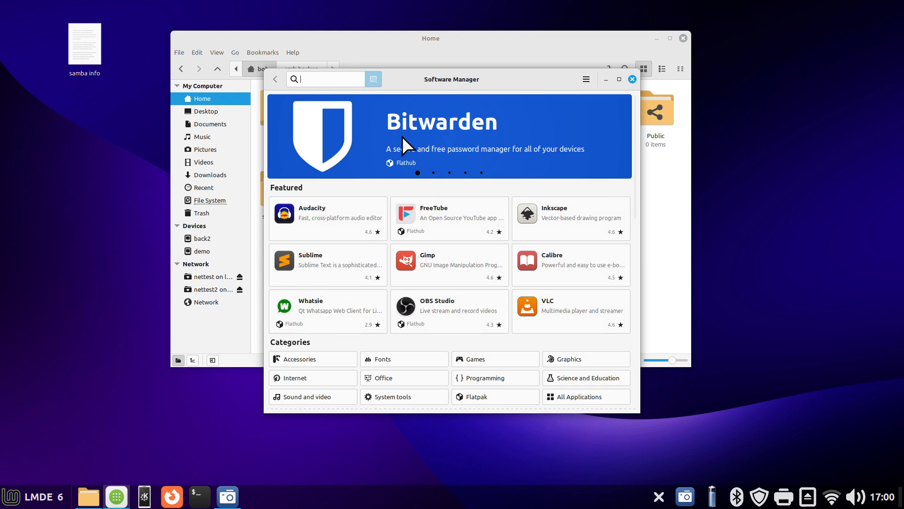
type("sam")
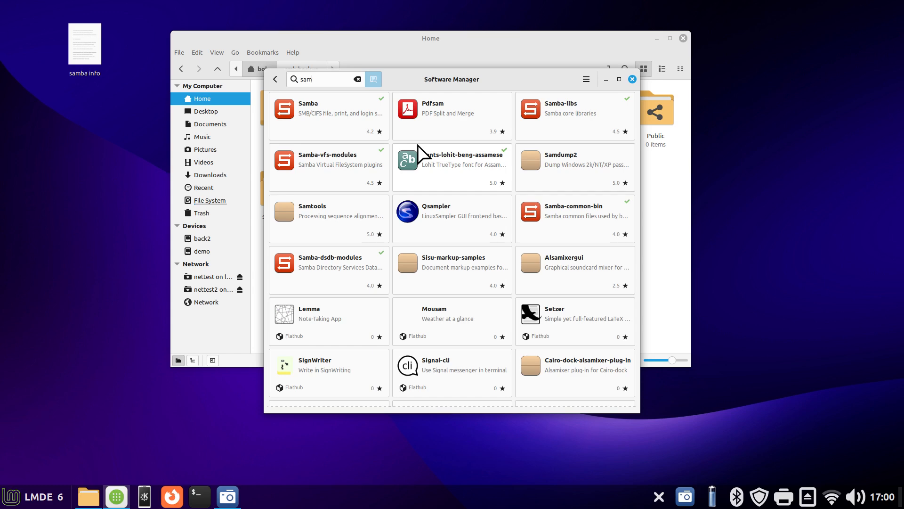
left_click(357, 108)
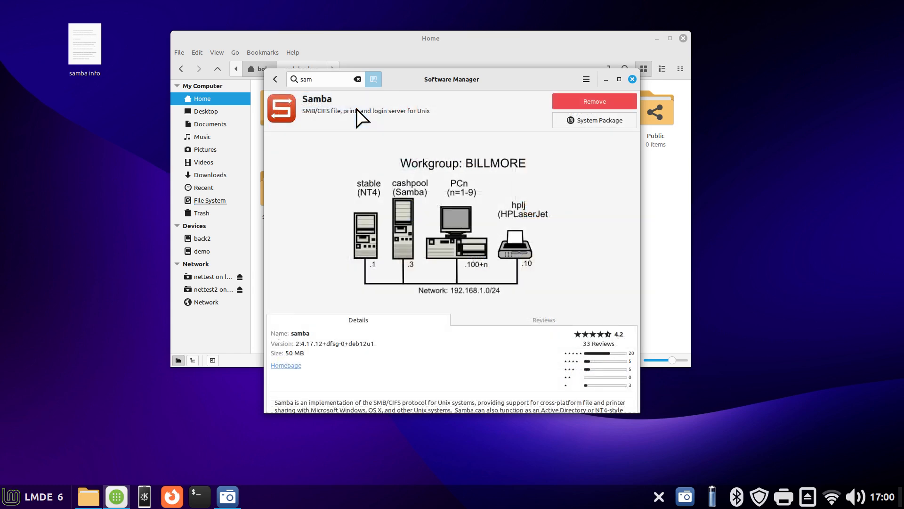
left_click(275, 78)
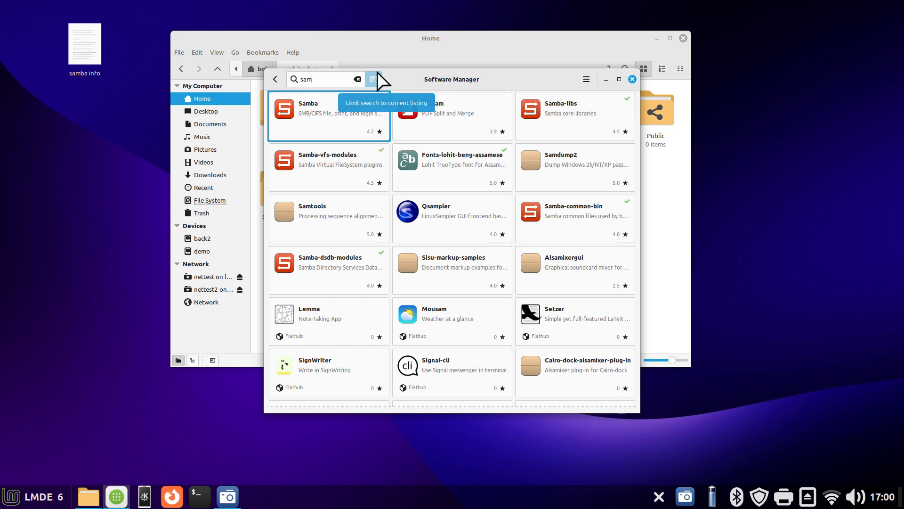
type("ba")
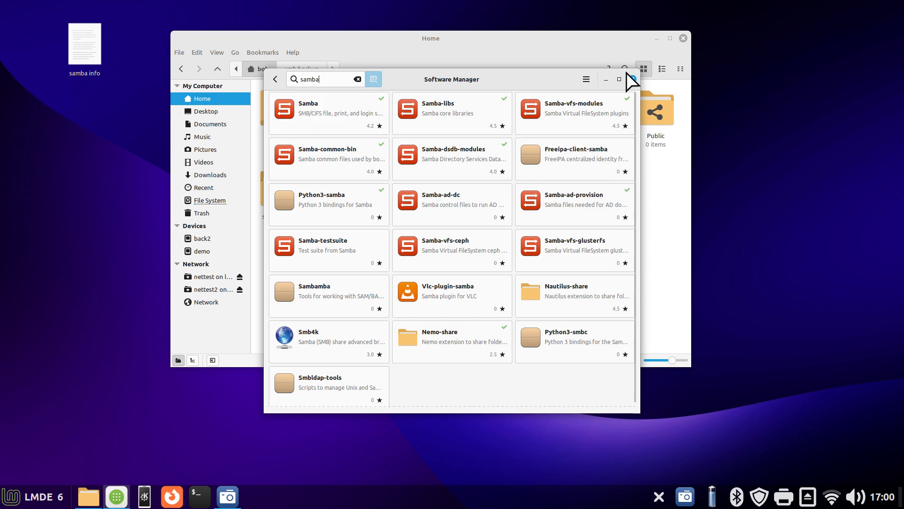
left_click(329, 115)
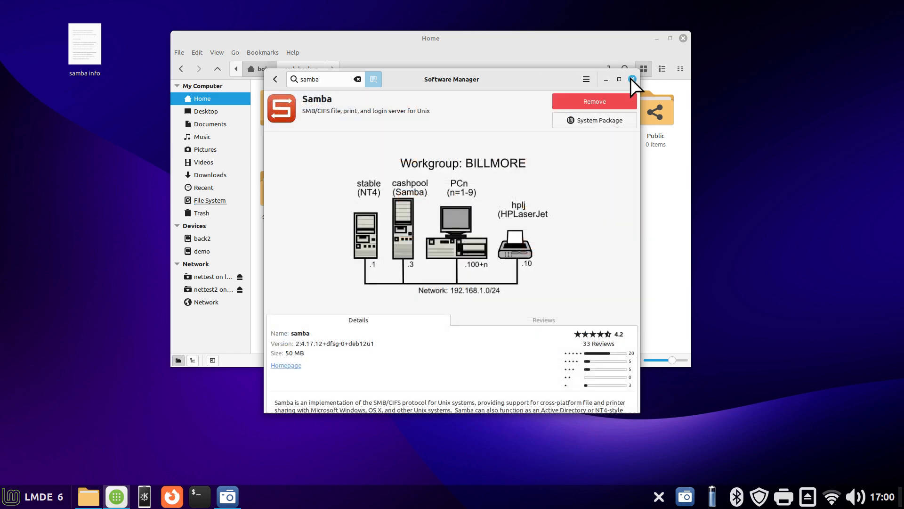
left_click(632, 79)
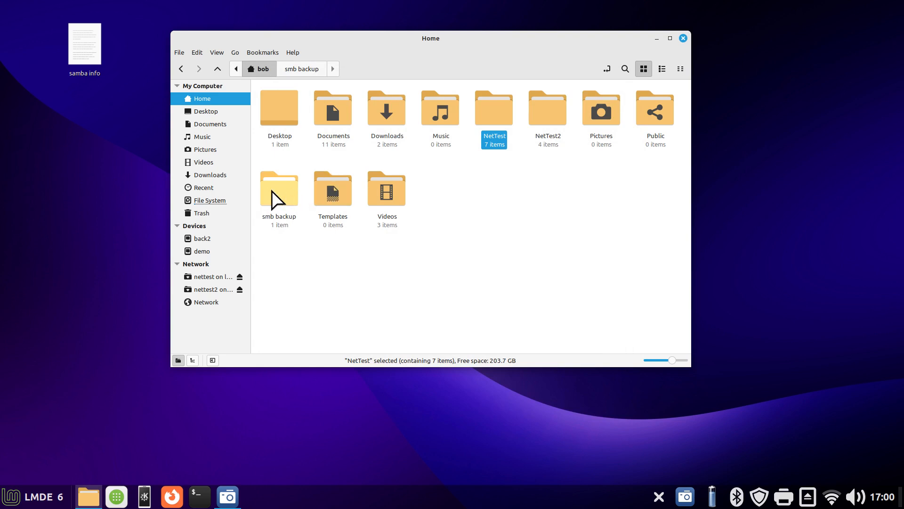
Open the sharing options for the Documents folder in Home and enable sharing for it
right_click(331, 105)
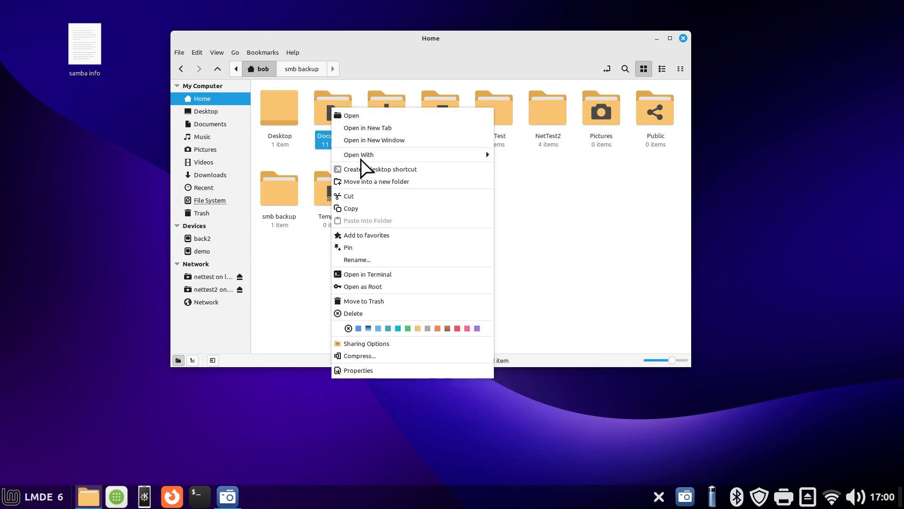
left_click(386, 342)
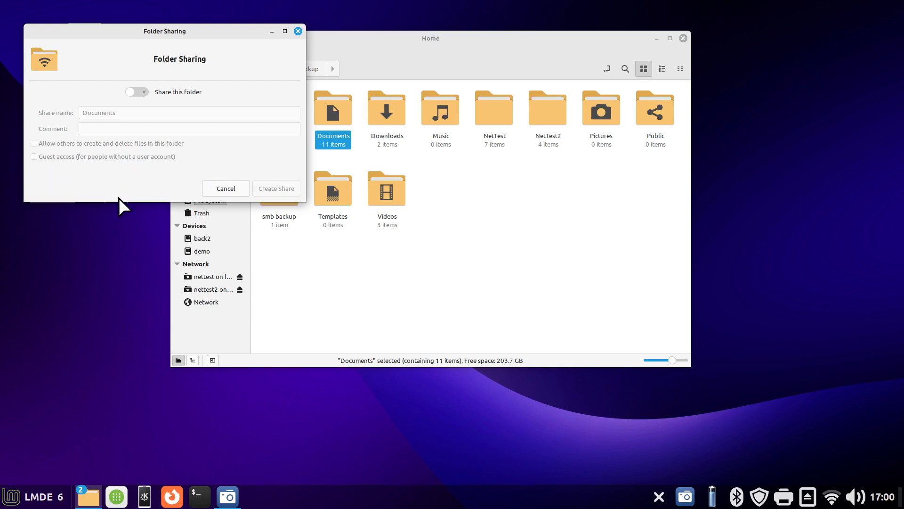
left_click(138, 93)
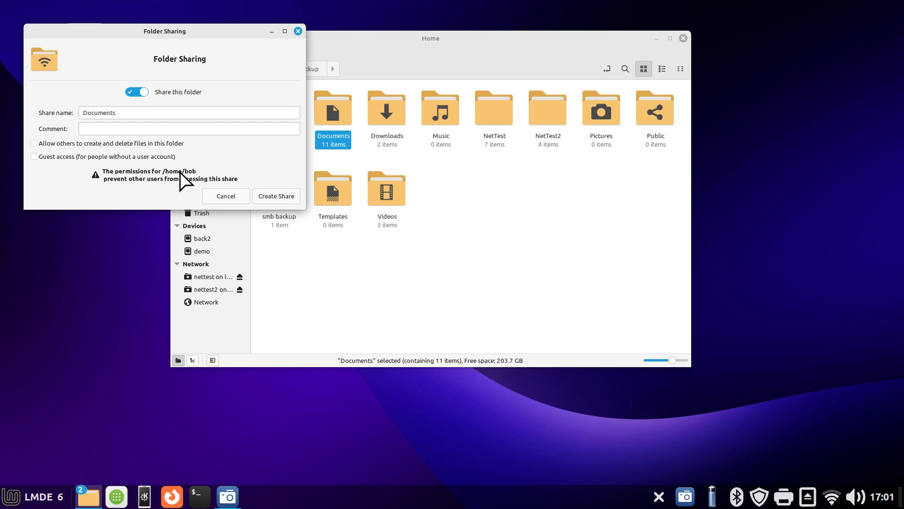